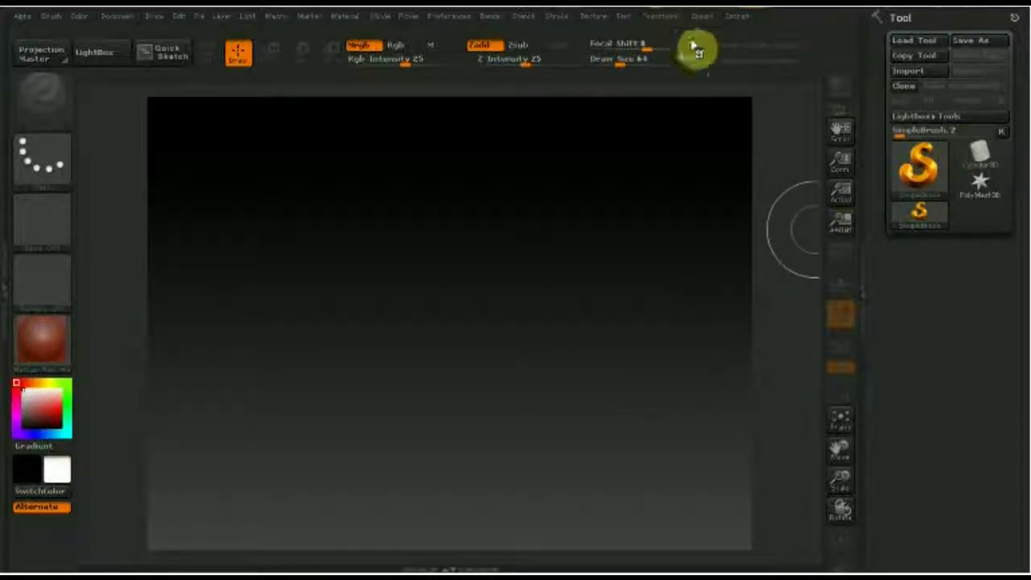
Open the tool picker that lists Quick Pick, 3D Meshes and 2.5D Brushes
click(926, 183)
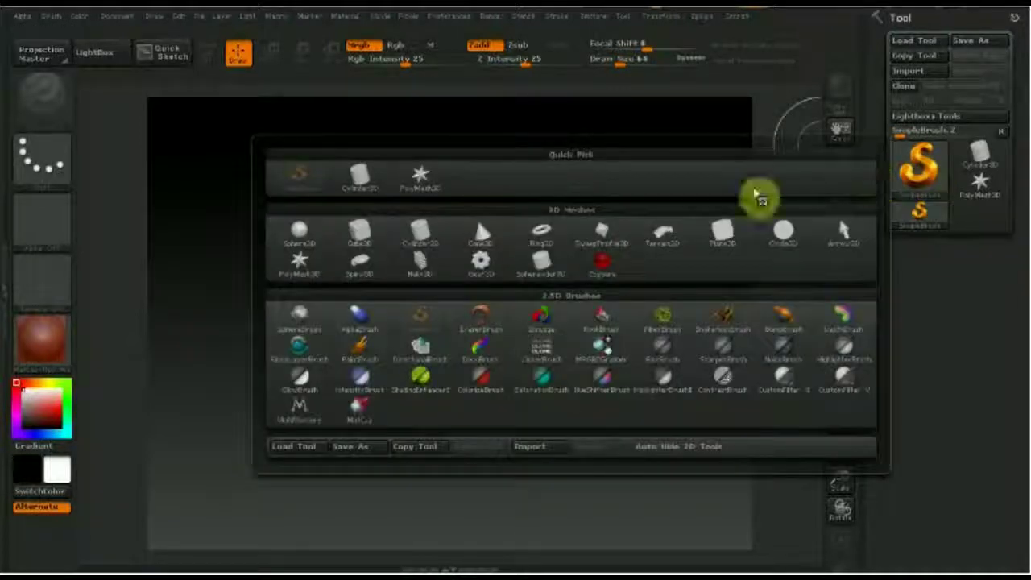
Draw a Sphere3D primitive on the canvas in Edit mode and bring up the Texture palette
click(301, 238)
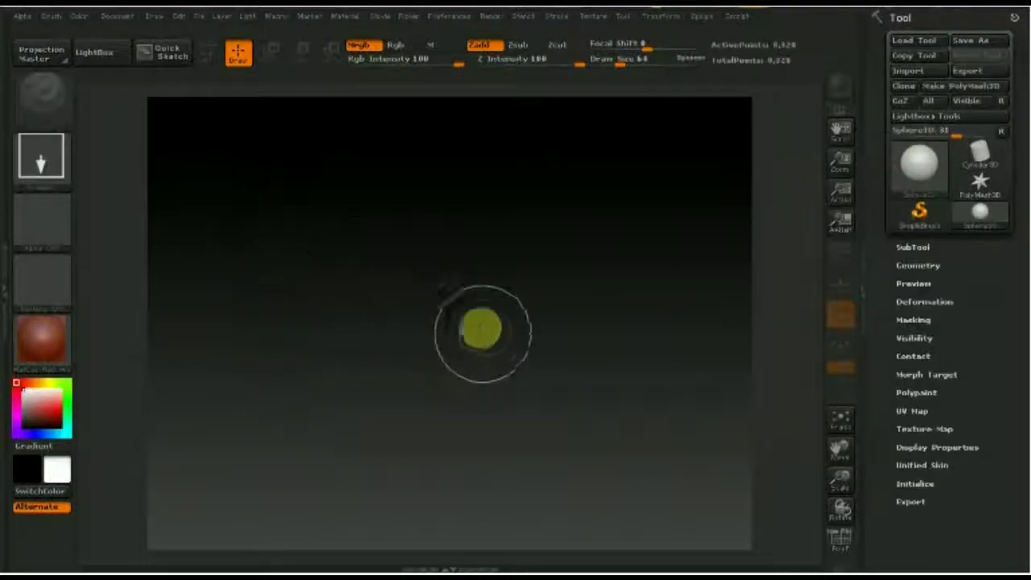
drag(459, 300, 555, 250)
key(t)
click(593, 19)
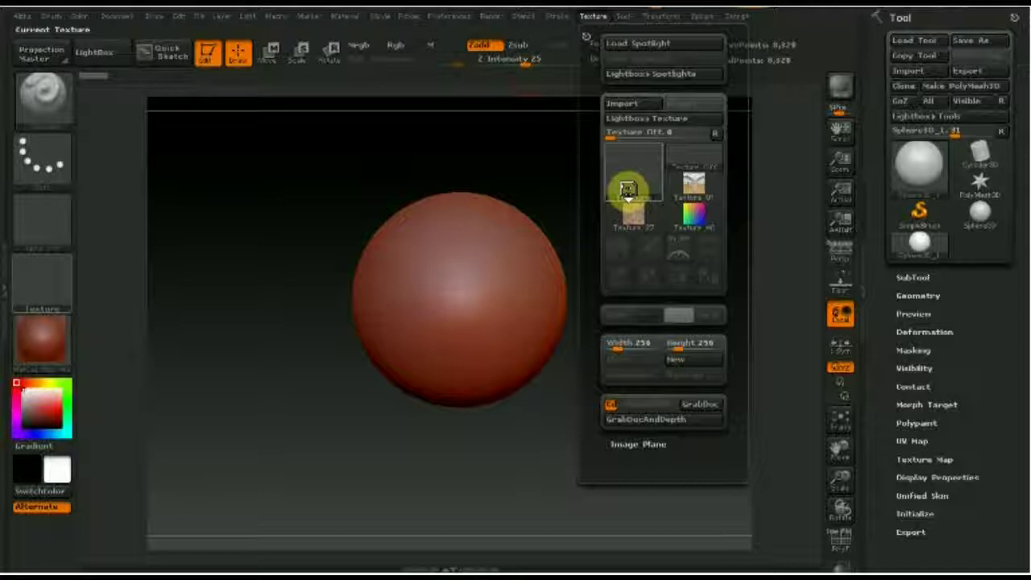
Import the light bulb photo as the current texture and add it to Spotlight over the canvas
click(632, 187)
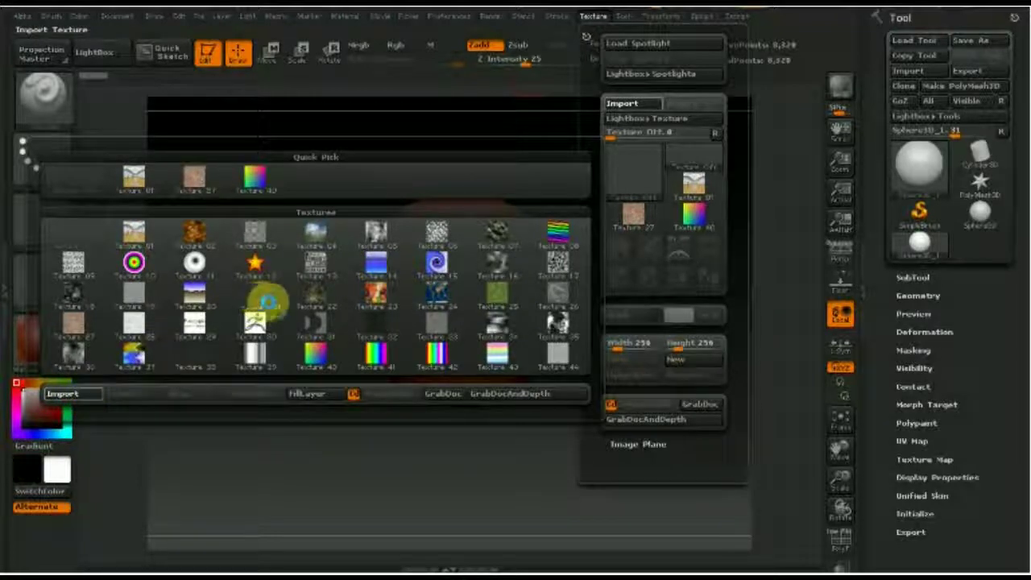
click(280, 306)
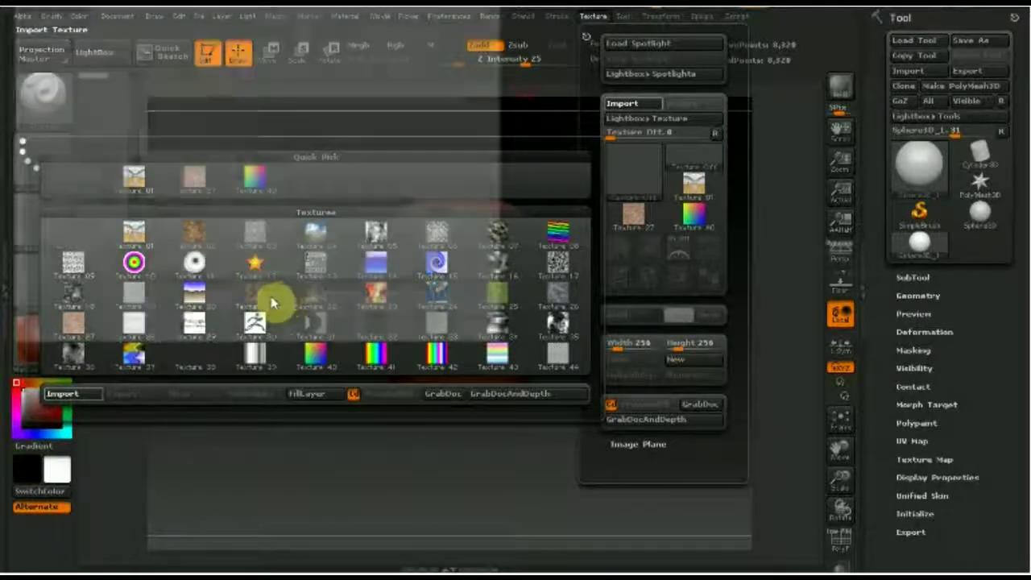
click(636, 256)
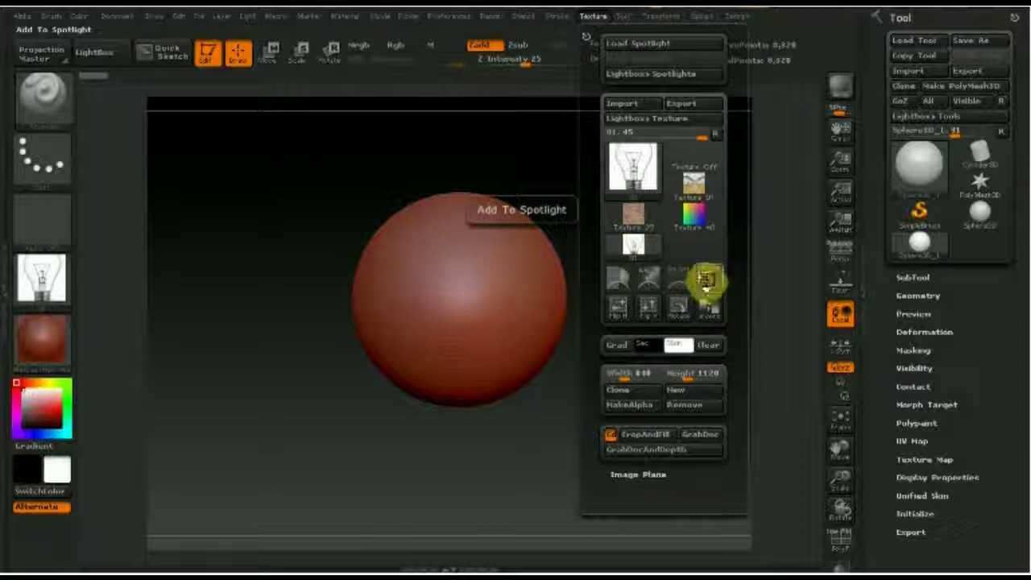
click(536, 313)
click(96, 53)
click(120, 53)
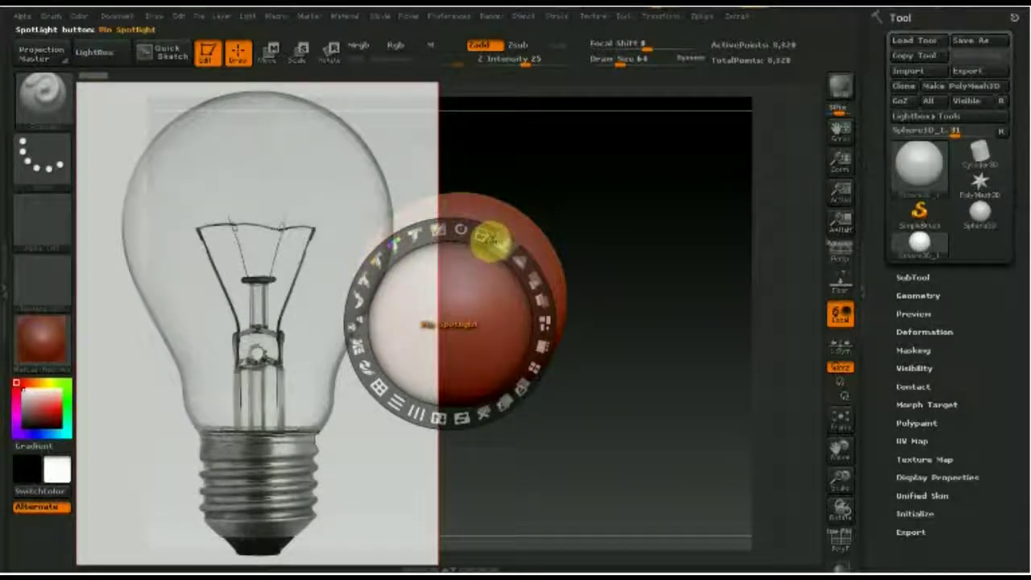
Shrink and move the bulb reference over the sphere, then hide the Spotlight dial
mouse_move(460, 230)
mouse_down()
mouse_move(451, 241)
mouse_move(516, 271)
mouse_move(511, 260)
mouse_move(491, 242)
mouse_move(525, 308)
mouse_move(502, 271)
mouse_move(467, 258)
mouse_up()
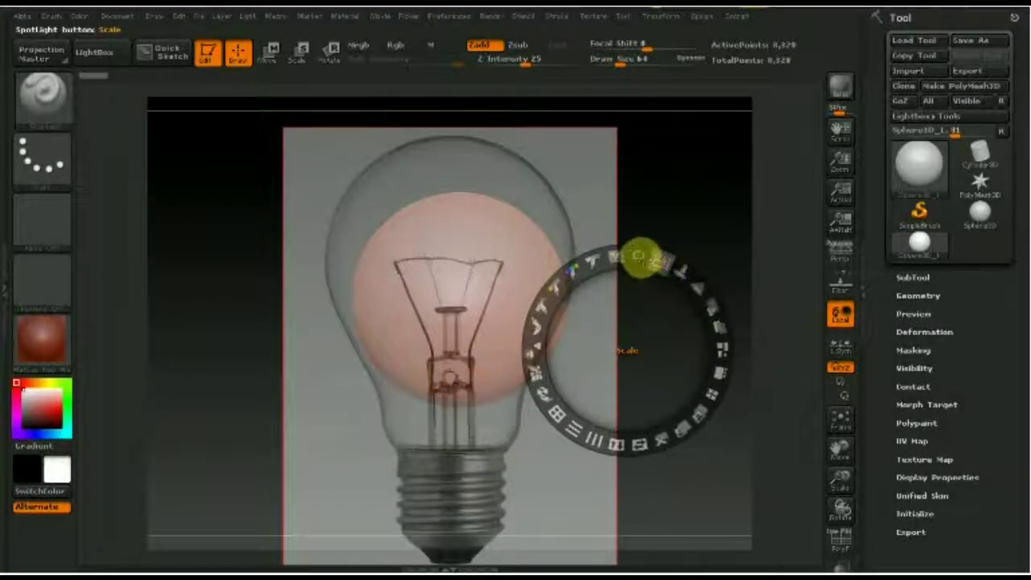
mouse_move(639, 256)
mouse_down()
mouse_move(626, 255)
mouse_move(629, 279)
mouse_move(598, 271)
mouse_move(614, 268)
mouse_up()
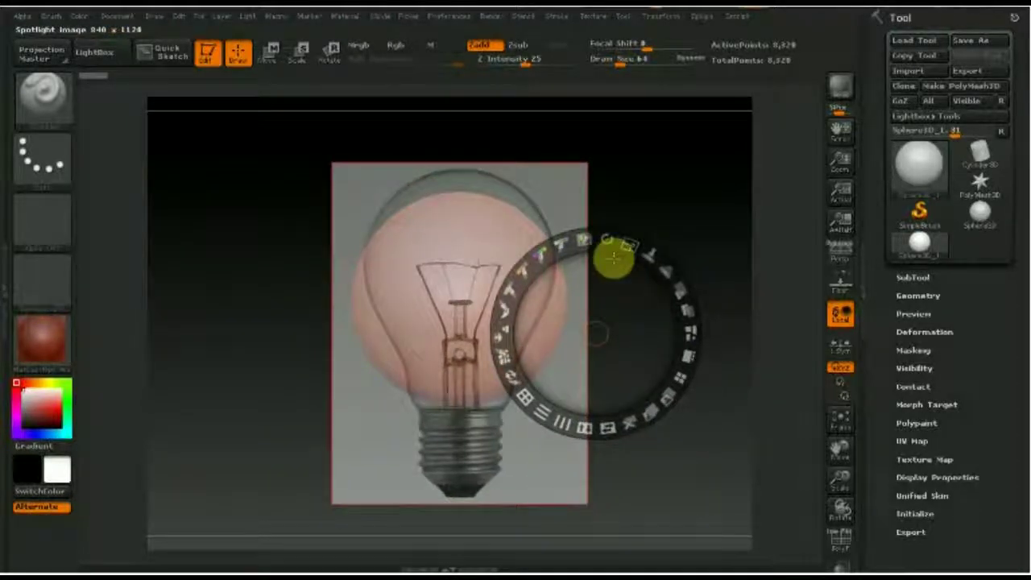
key(z)
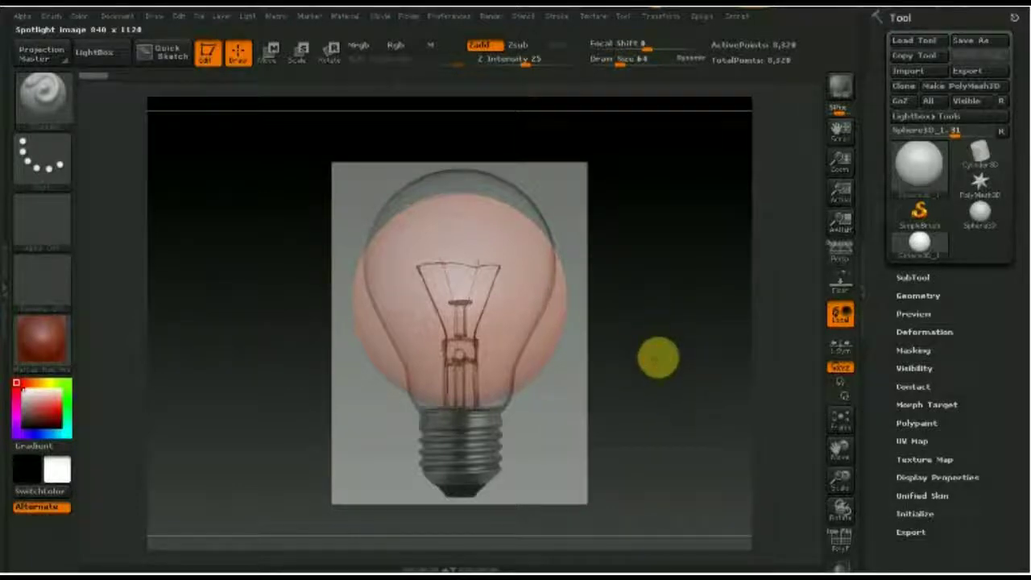
Move the sphere up and enlarge it slightly to fill the bulb's round glass
mouse_move(656, 341)
alt+mouse_down()
mouse_move(652, 296)
mouse_move(654, 309)
alt+mouse_up()
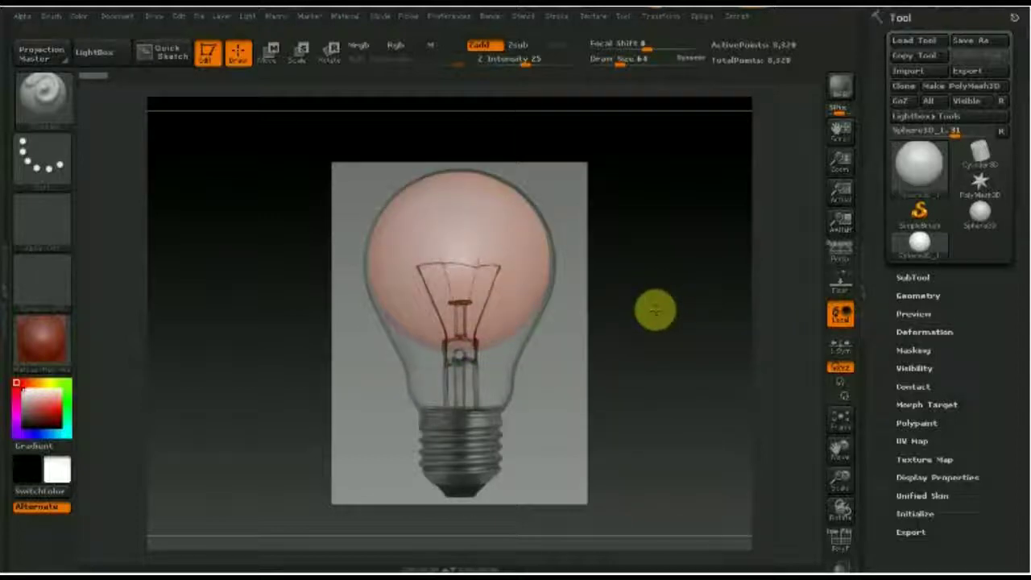
drag(656, 310, 655, 308)
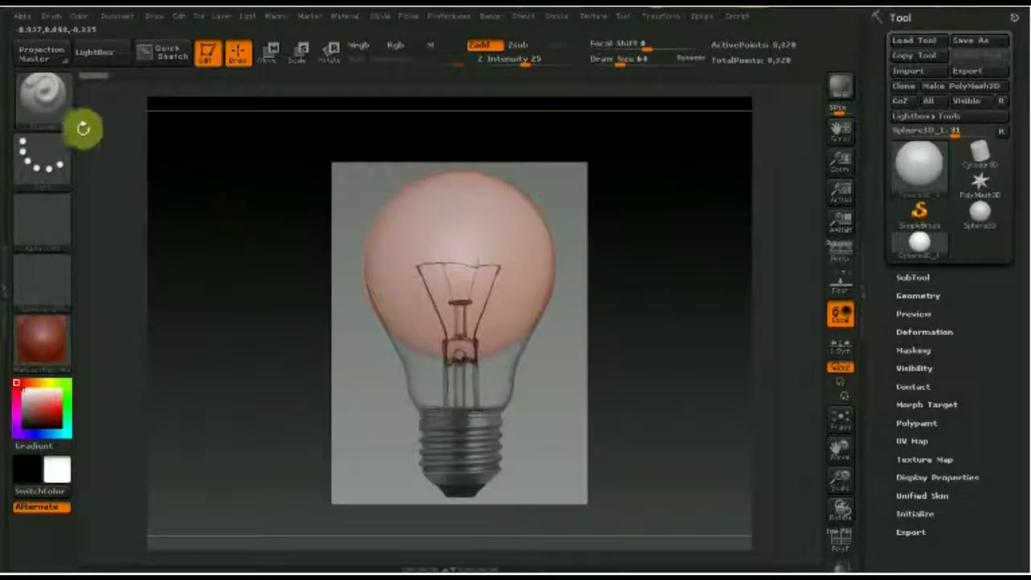
click(38, 102)
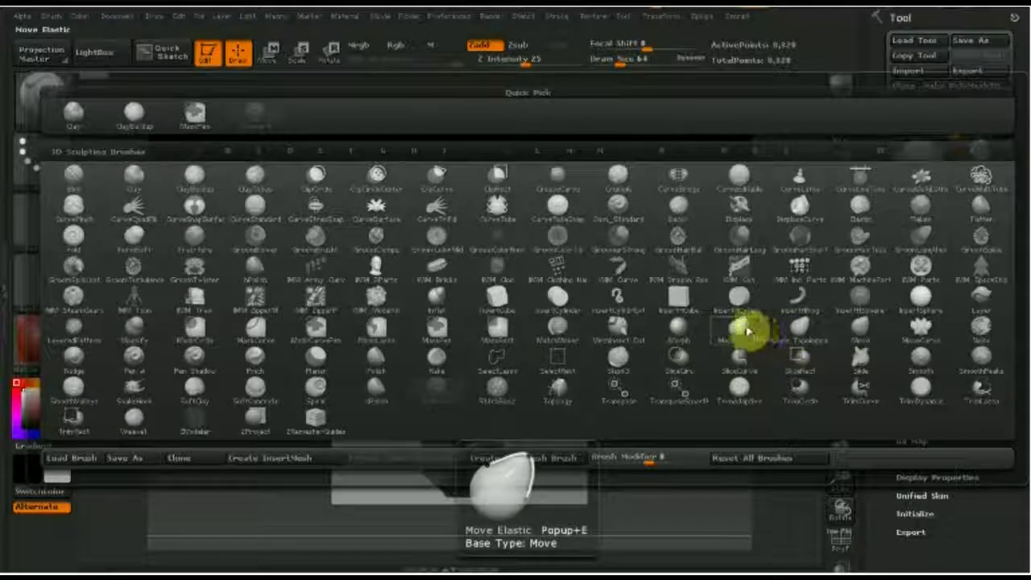
Set up the Move Elastic brush at draw size 272 with radial symmetry turned on
click(741, 328)
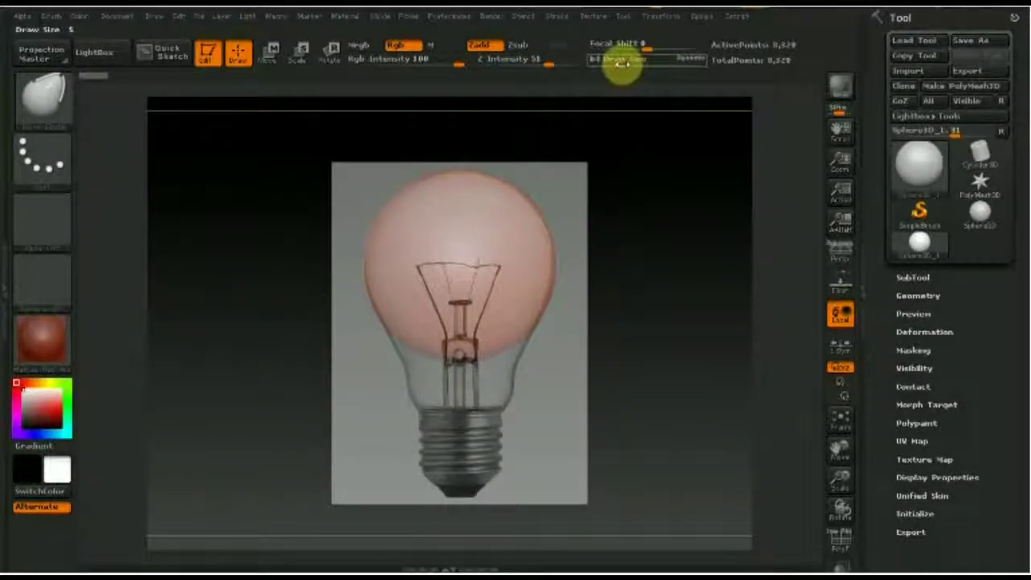
drag(621, 62, 638, 68)
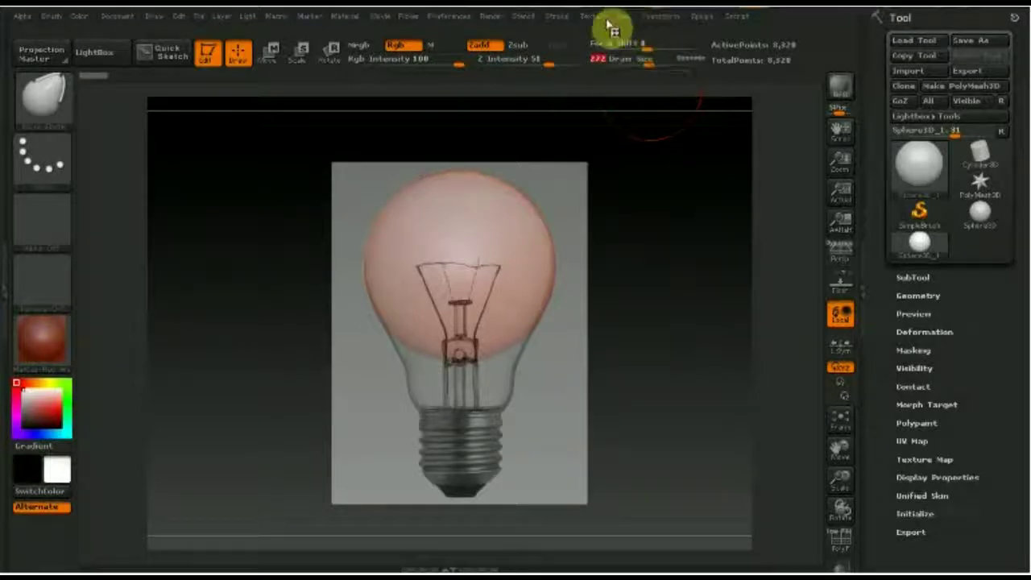
click(672, 19)
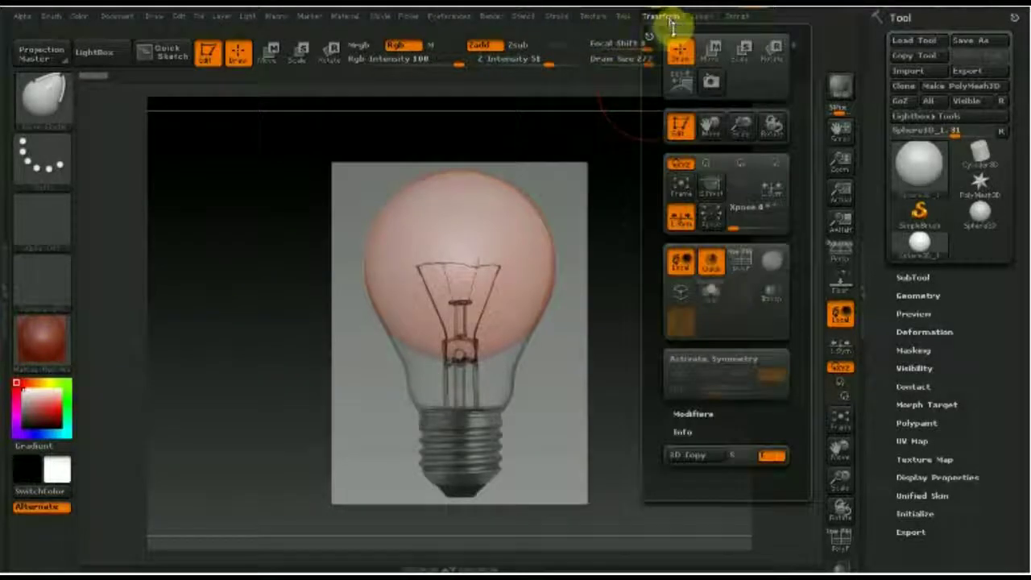
click(684, 362)
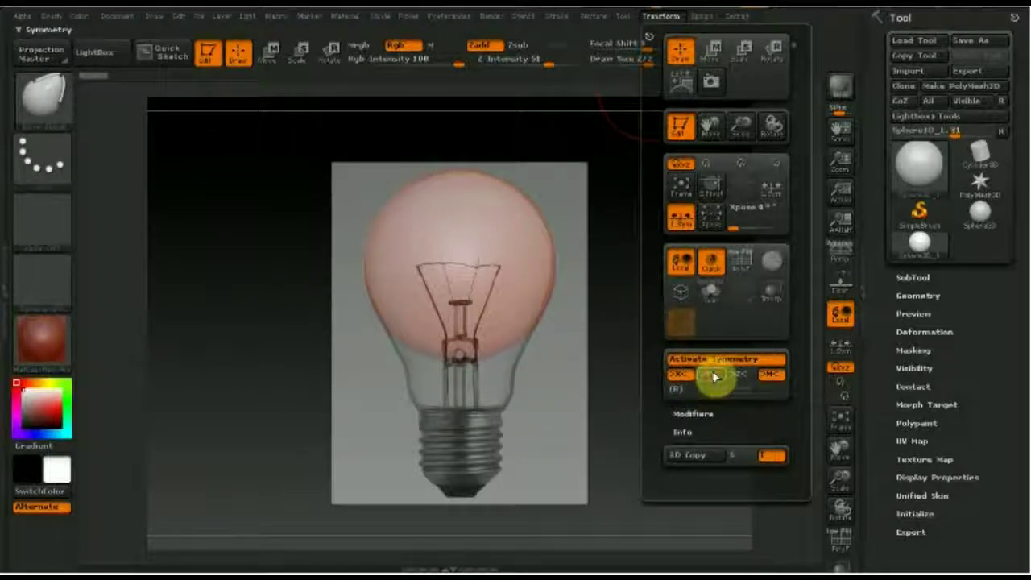
click(676, 389)
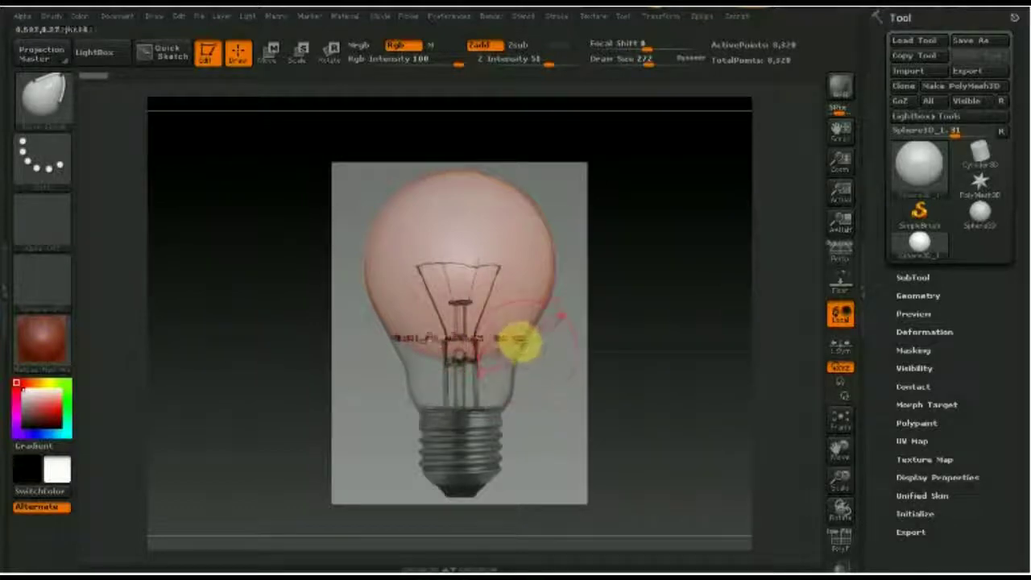
Pull the sphere into the pear-shaped glass outline, tapering down toward the screw base
mouse_move(516, 346)
mouse_down()
mouse_move(491, 361)
mouse_move(501, 357)
mouse_up()
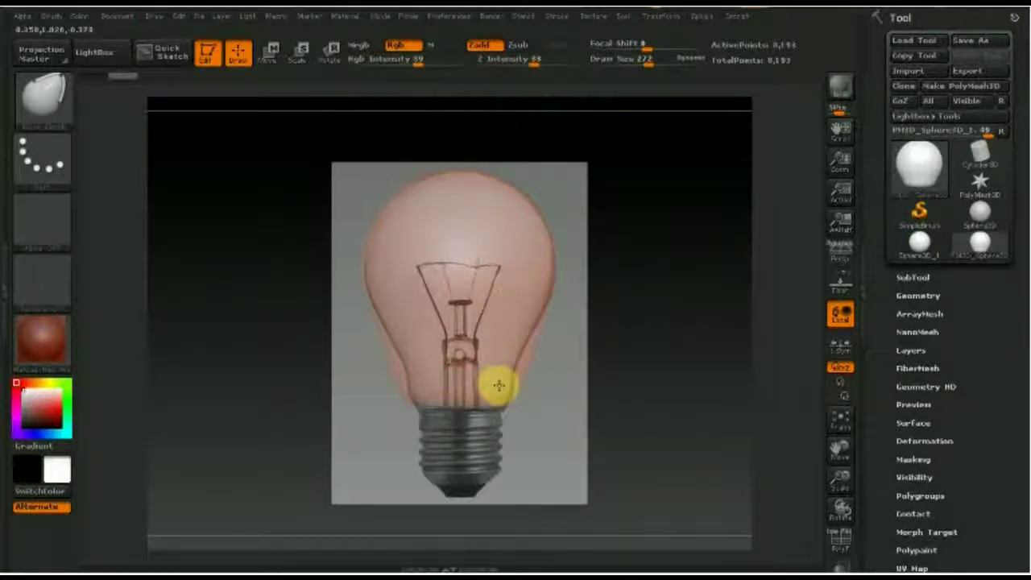
drag(499, 386, 524, 373)
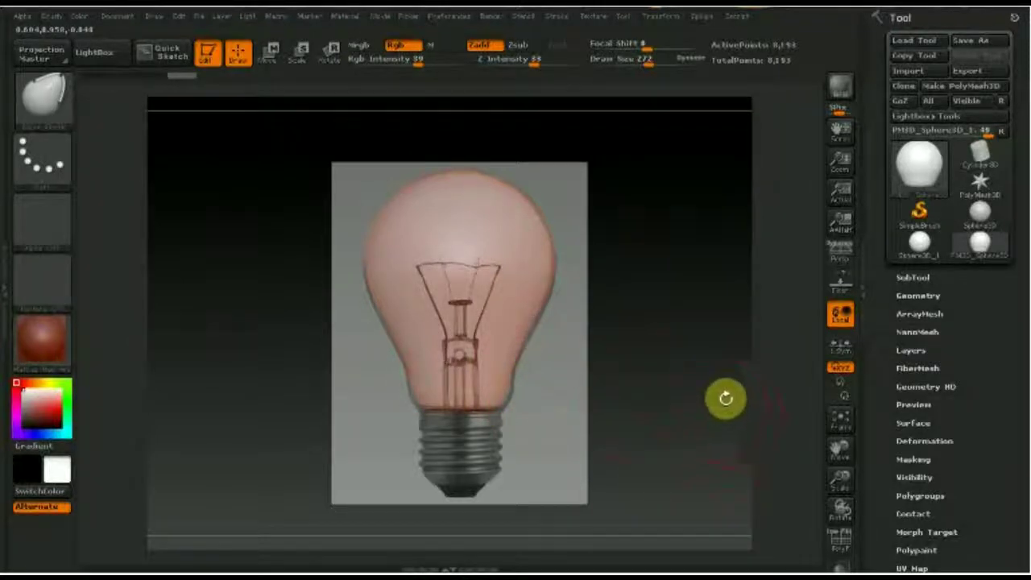
drag(520, 403, 504, 396)
key(shift+z)
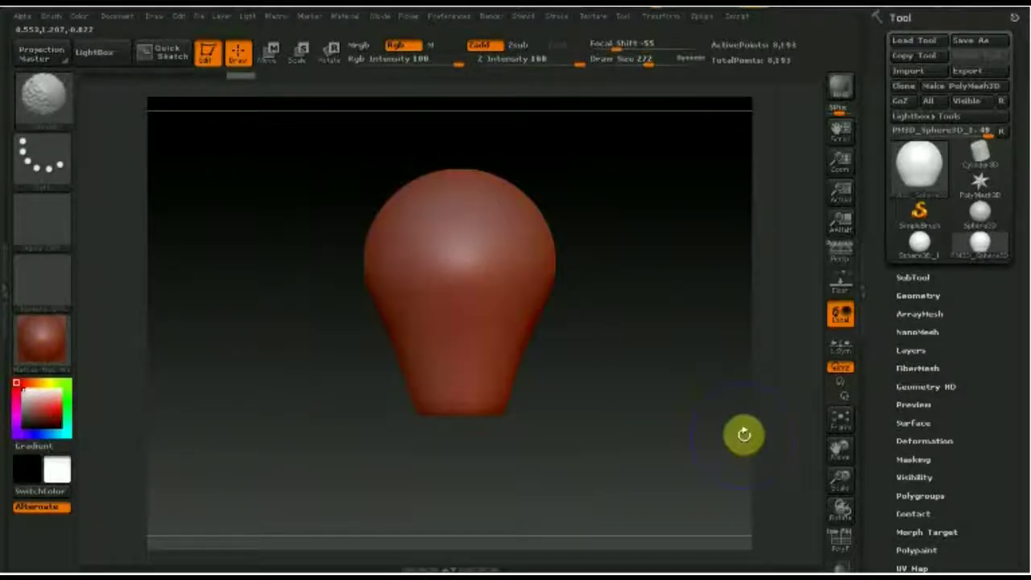
mouse_move(666, 434)
mouse_down()
mouse_move(589, 439)
mouse_move(603, 425)
mouse_up()
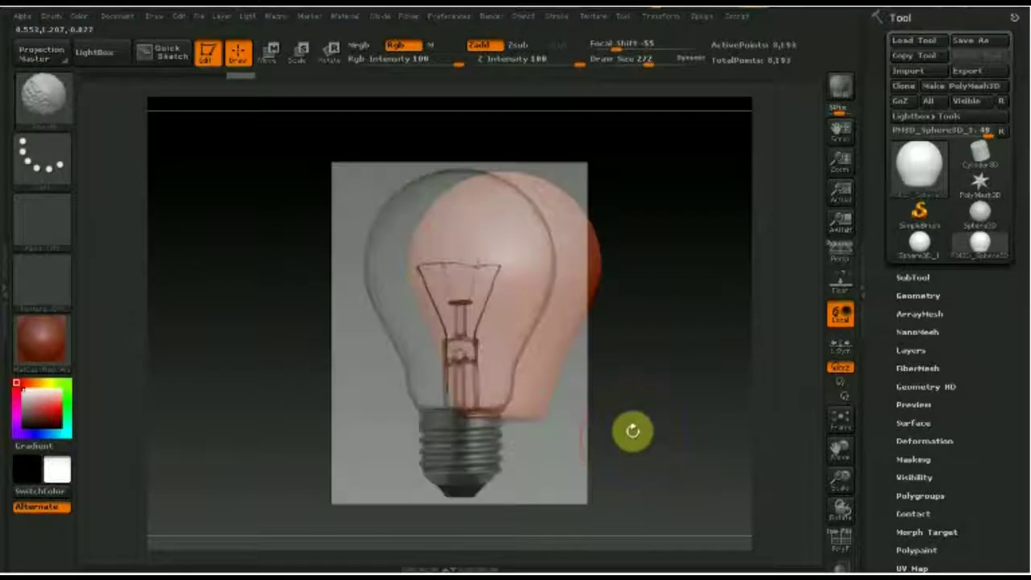
key(shift+z)
mouse_move(649, 429)
mouse_down()
mouse_move(699, 445)
mouse_move(730, 439)
mouse_move(713, 439)
mouse_up()
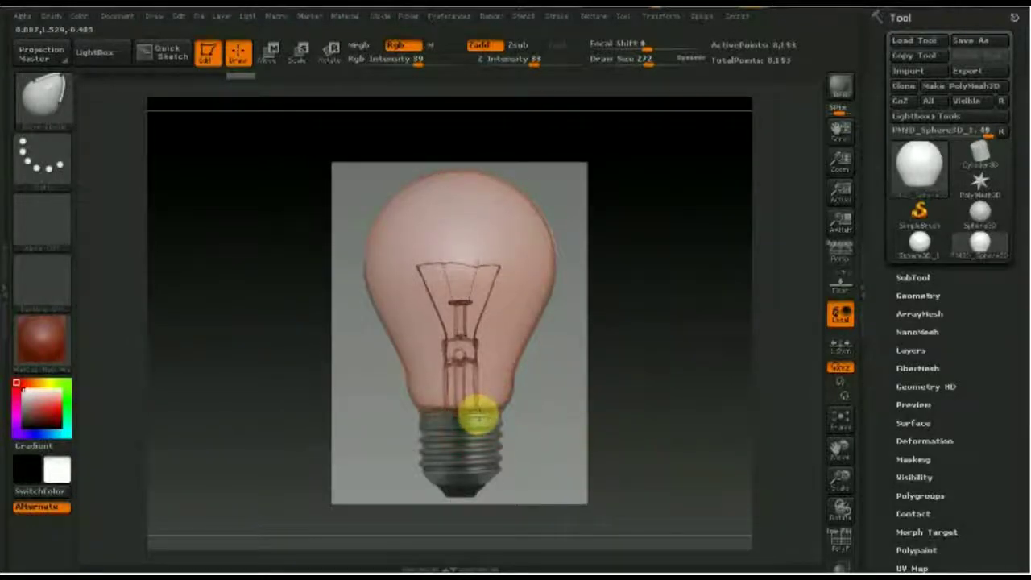
drag(478, 417, 463, 414)
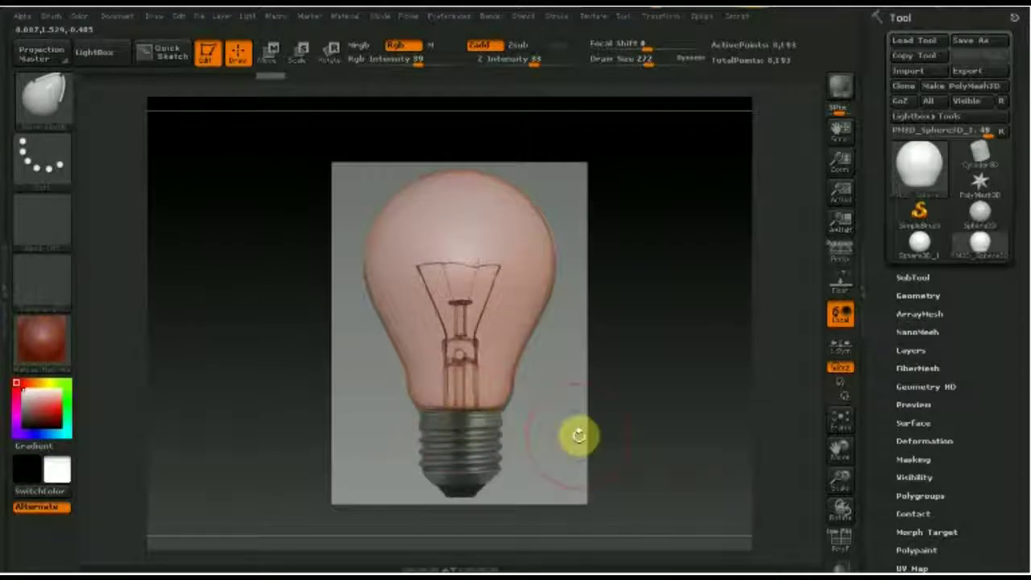
Convert the bulb to a PolyMesh3D and load a Cylinder3D for the threaded base
click(966, 96)
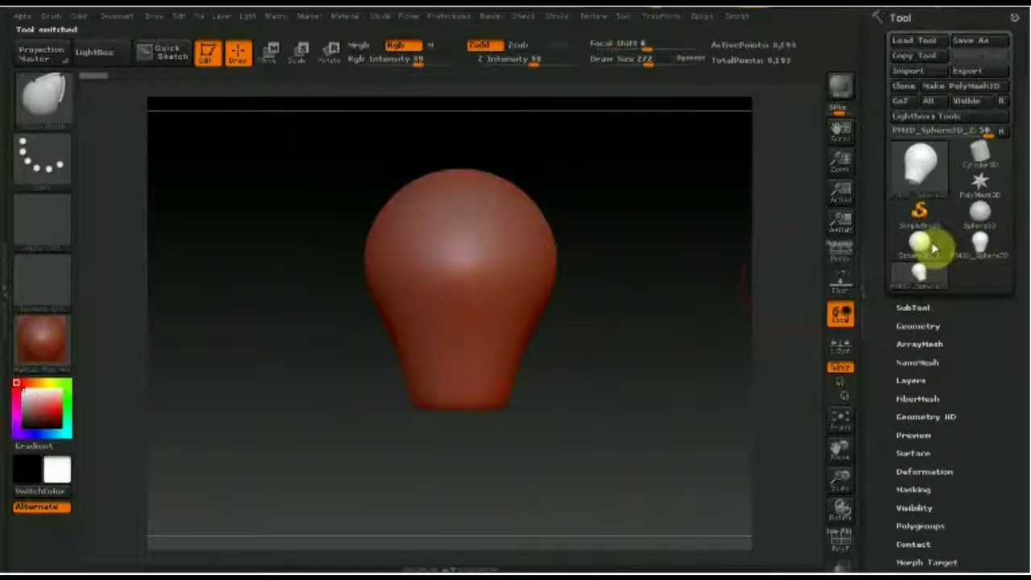
click(926, 168)
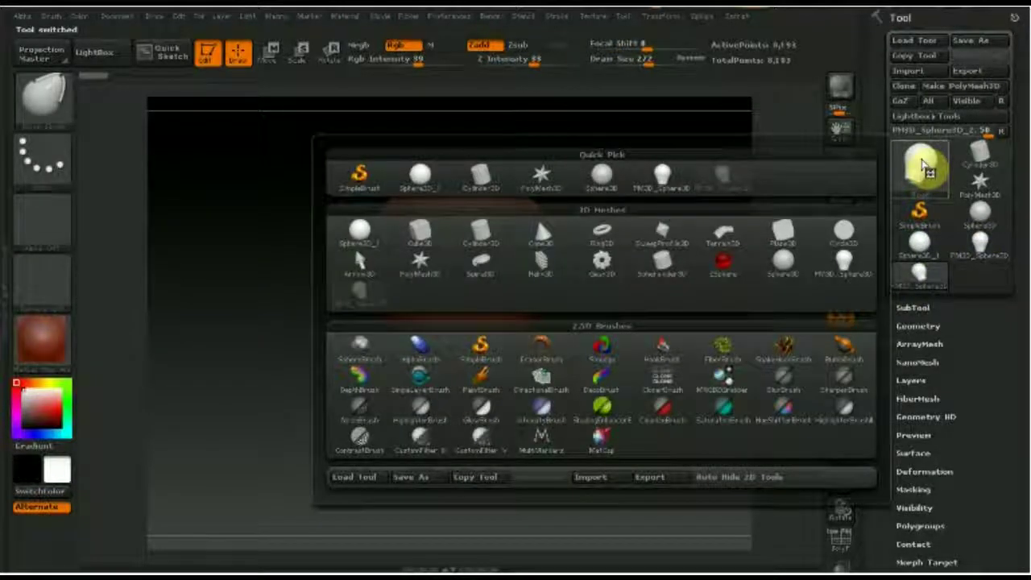
click(476, 239)
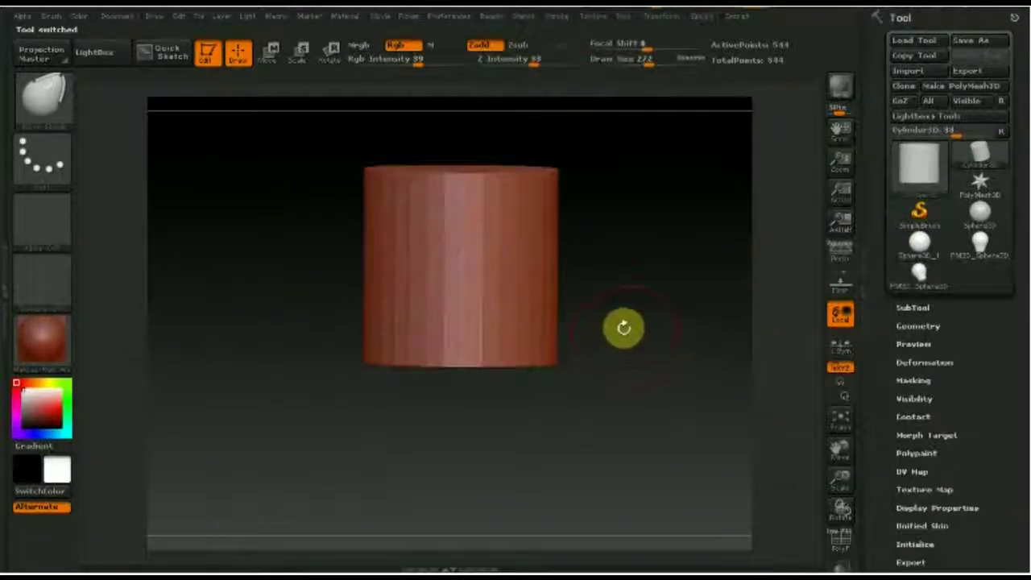
Mask the cylinder's upper part from a front view, leaving a thin bottom band unmasked
shift+drag(660, 361, 658, 363)
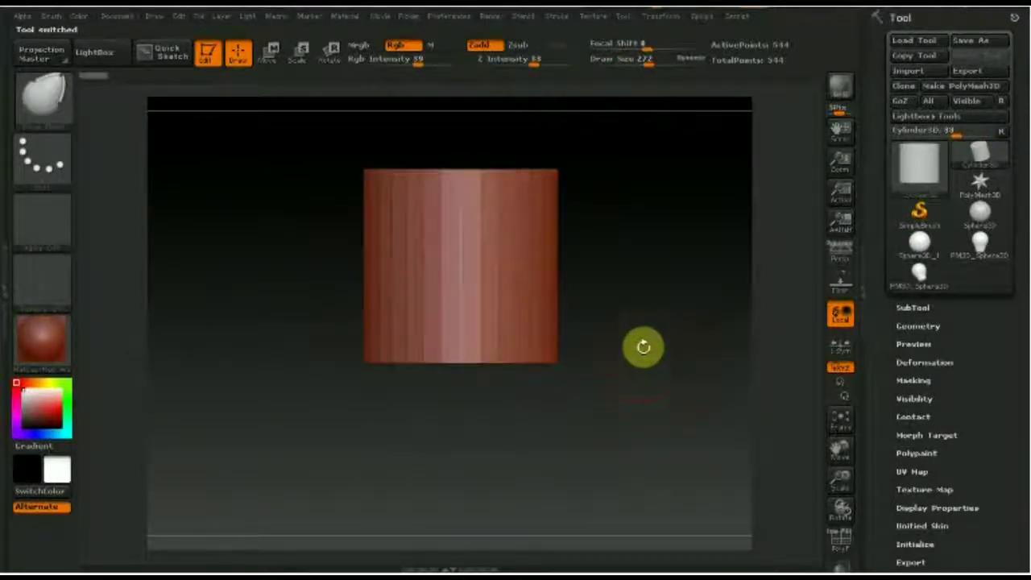
mouse_move(669, 366)
alt+mouse_down()
mouse_move(642, 348)
mouse_move(637, 361)
alt+mouse_up()
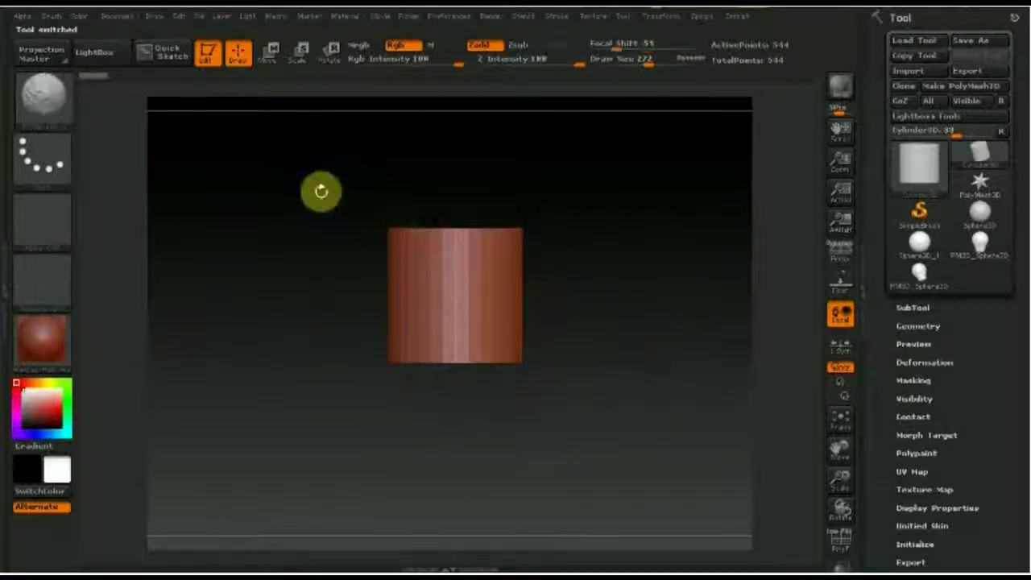
shift+drag(313, 178, 606, 343)
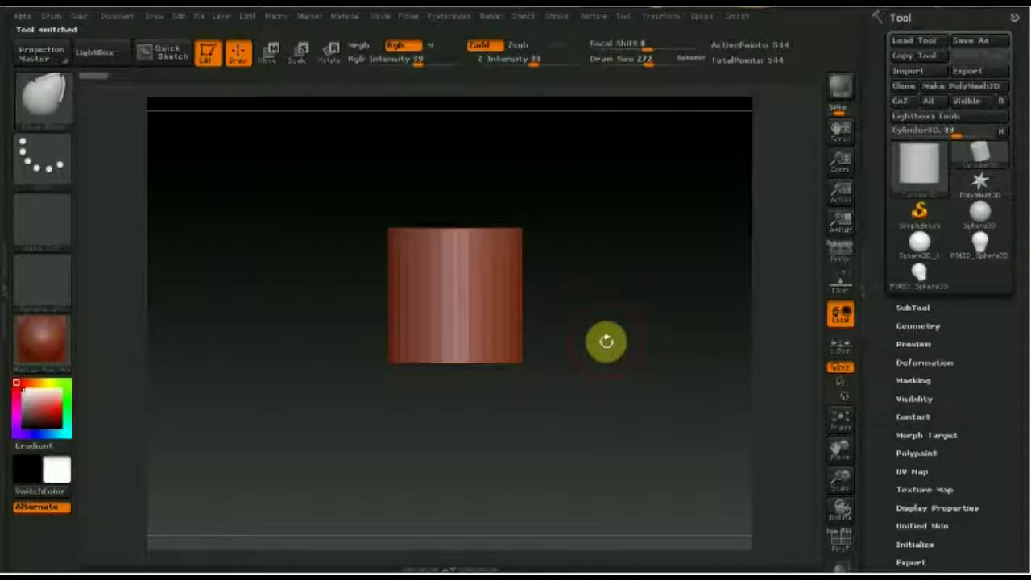
mouse_move(357, 196)
alt+mouse_down()
mouse_move(458, 249)
mouse_move(308, 196)
alt+mouse_up()
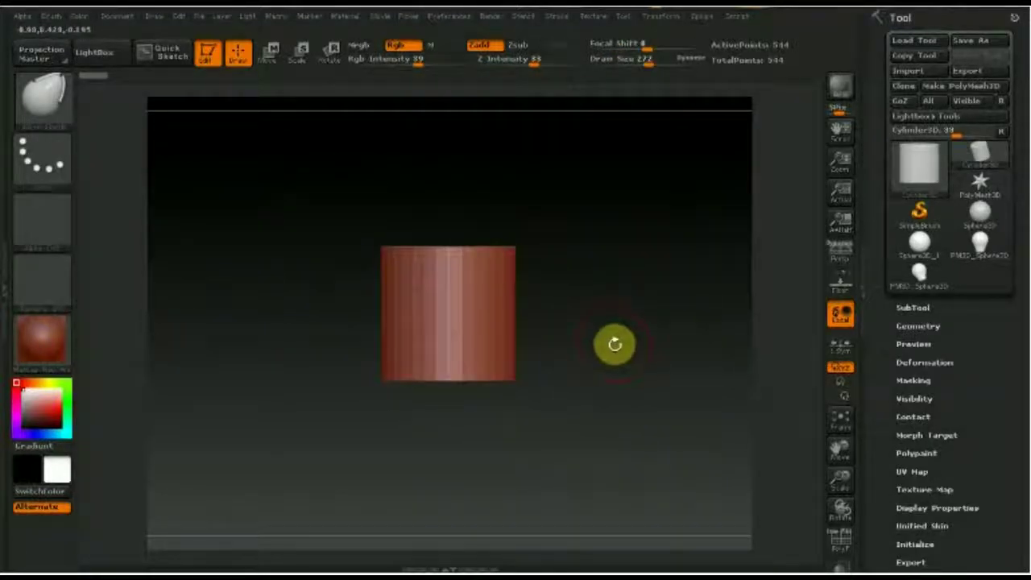
mouse_move(330, 195)
ctrl+mouse_down()
mouse_move(559, 327)
mouse_move(559, 347)
ctrl+mouse_up()
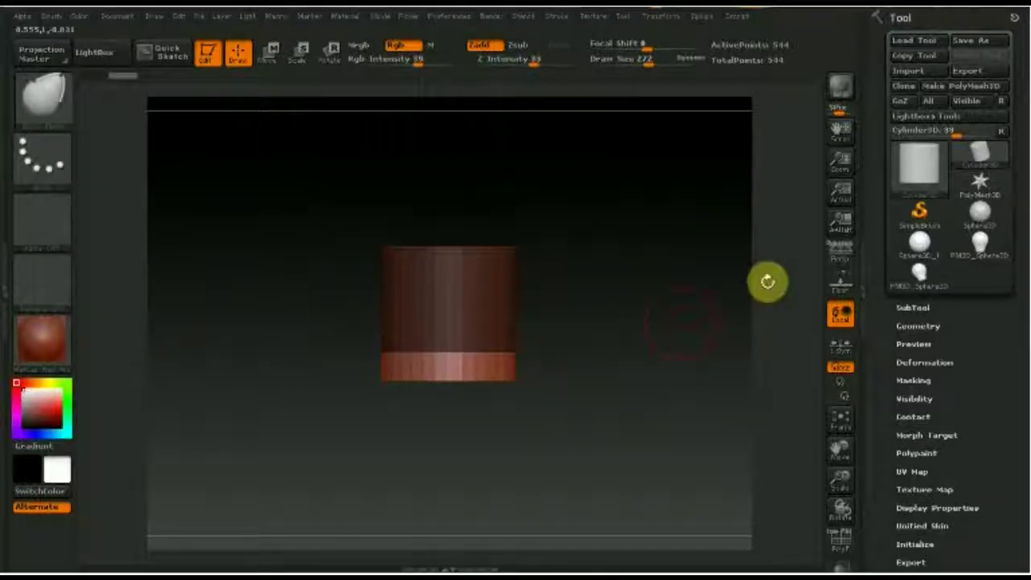
drag(985, 421, 963, 350)
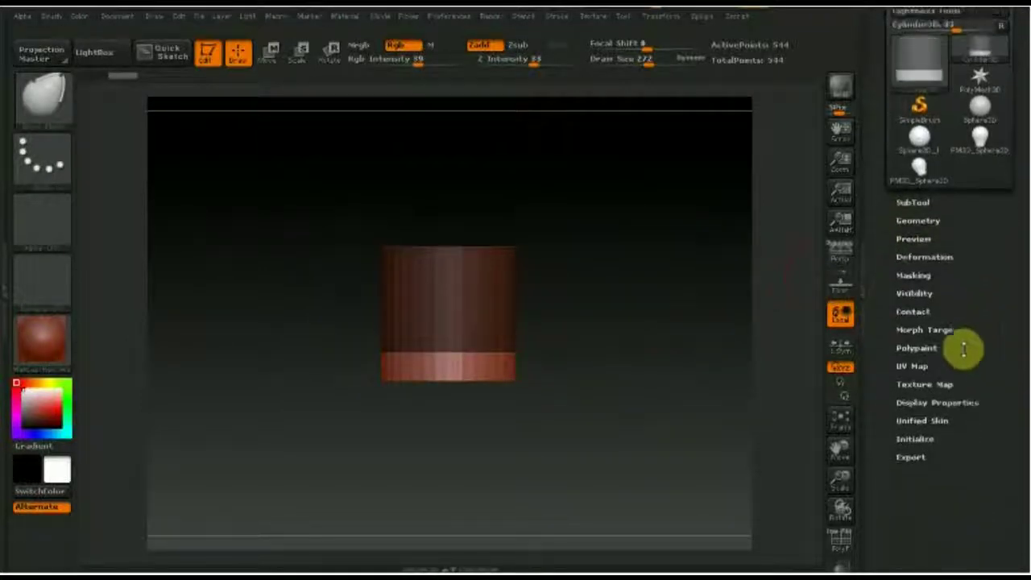
Use the Deformation Taper slider to narrow the unmasked bottom band into a ring, then inspect it
click(924, 257)
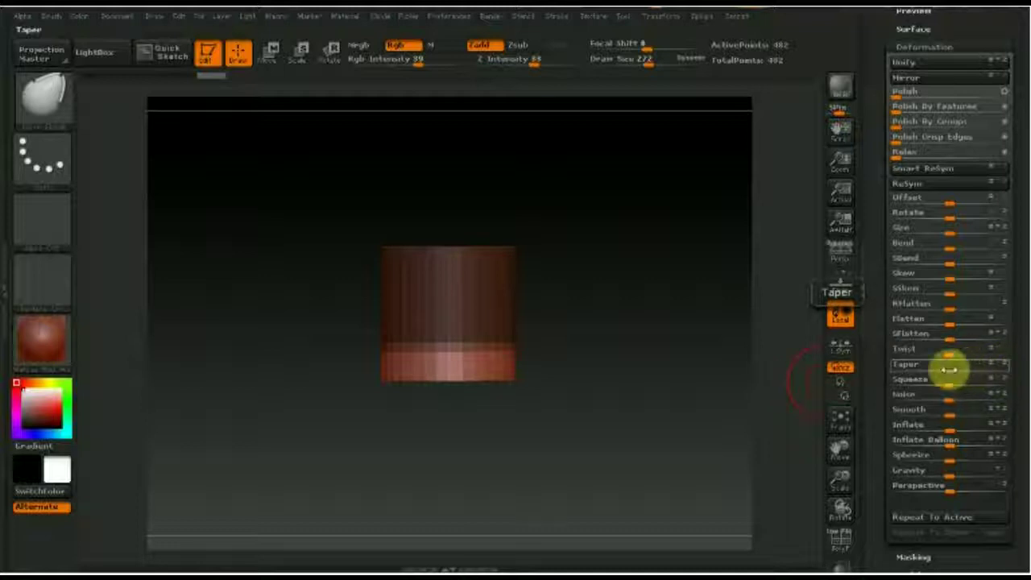
drag(947, 368, 957, 368)
mouse_move(963, 369)
mouse_down()
mouse_move(932, 380)
mouse_move(947, 382)
mouse_up()
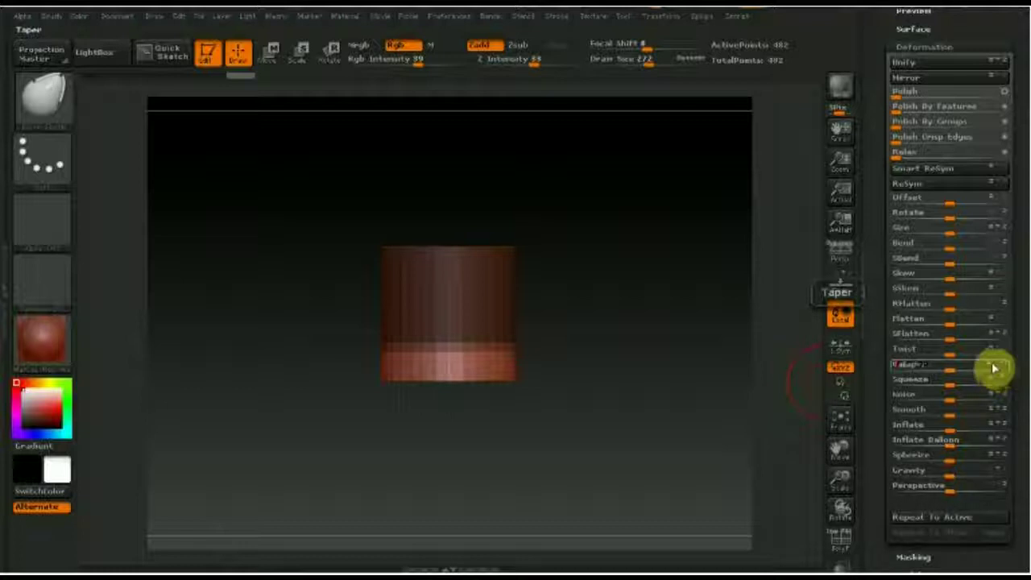
drag(953, 369, 959, 370)
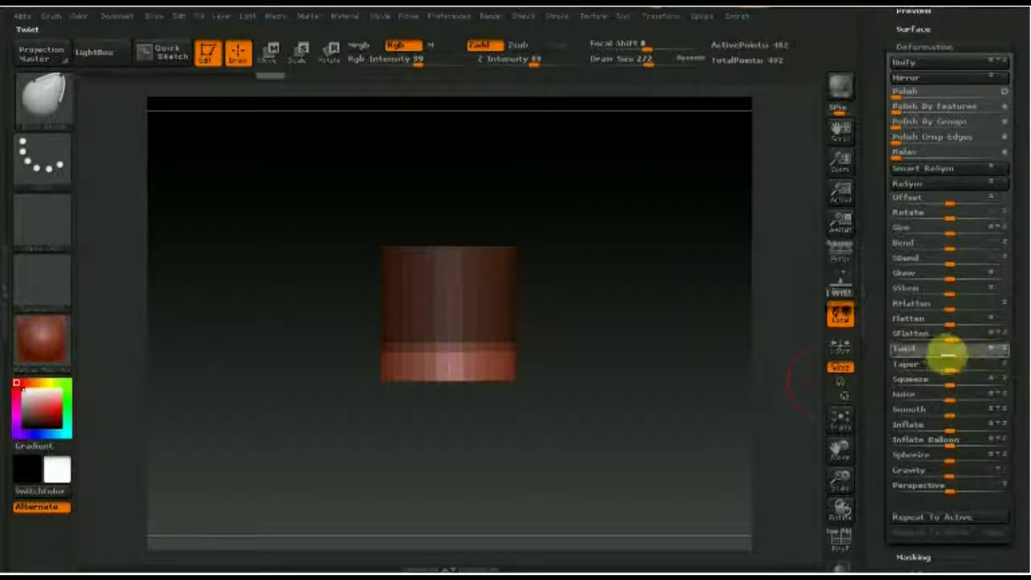
drag(948, 353, 948, 356)
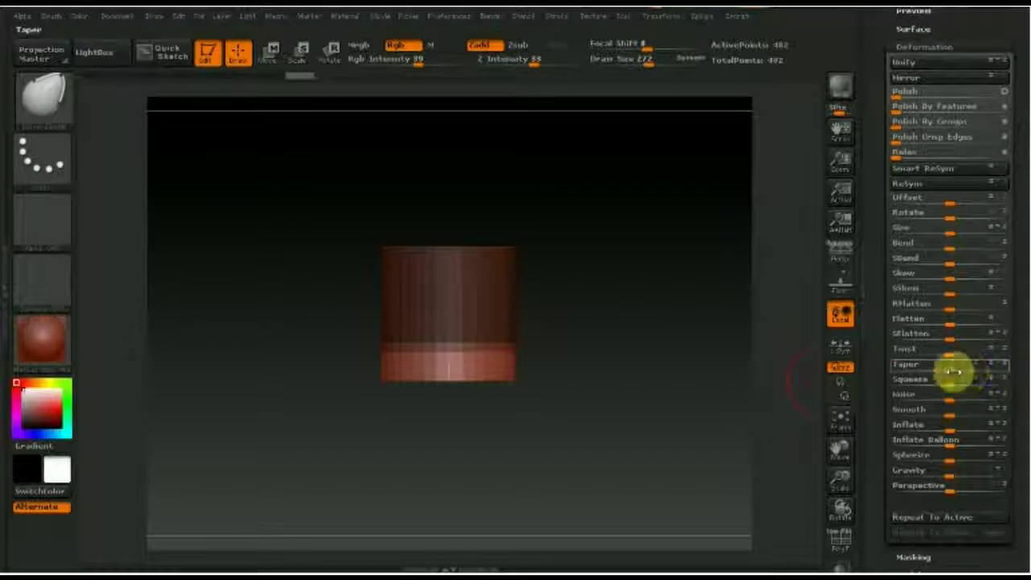
drag(955, 370, 946, 373)
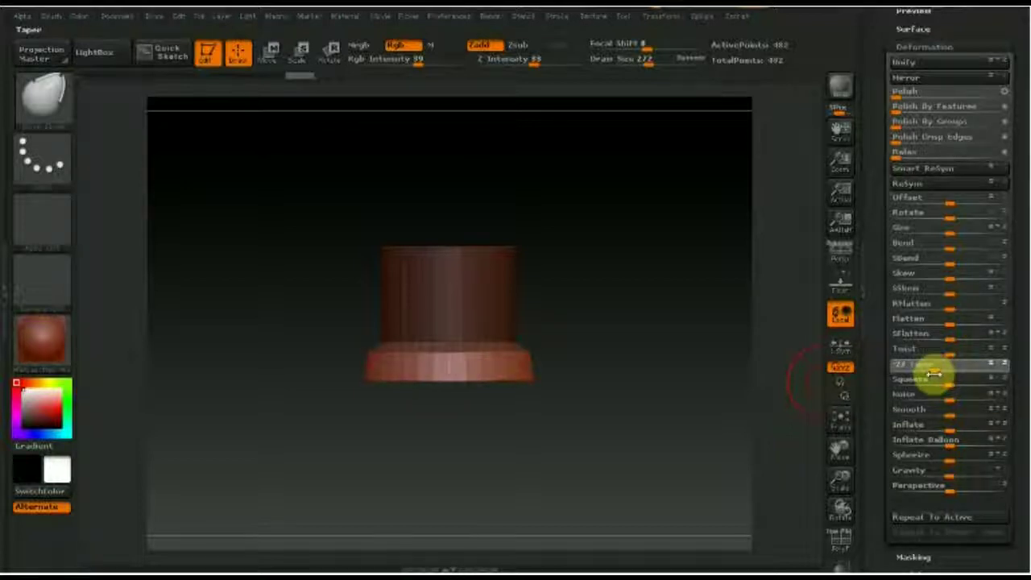
drag(934, 373, 958, 372)
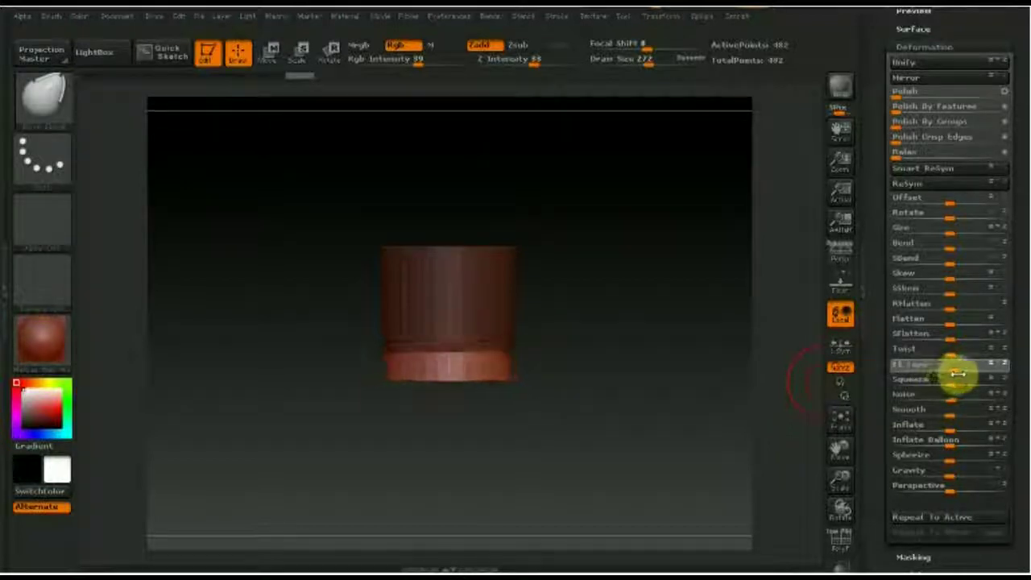
mouse_move(708, 290)
mouse_down()
mouse_move(553, 212)
mouse_move(591, 283)
mouse_move(628, 266)
mouse_move(638, 420)
mouse_move(678, 435)
mouse_up()
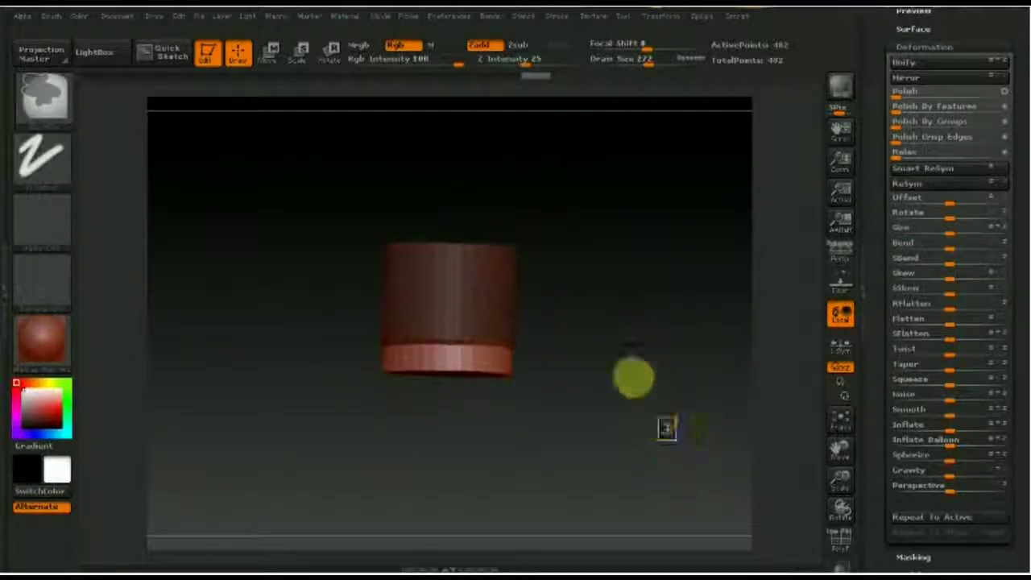
mouse_move(608, 347)
mouse_down()
mouse_move(628, 363)
mouse_move(636, 391)
mouse_up()
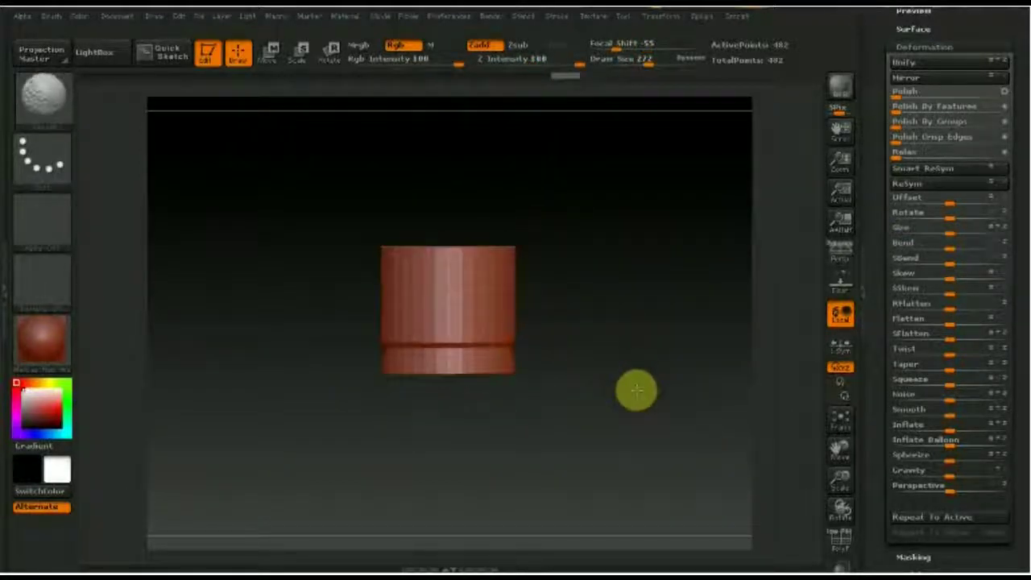
drag(1021, 188, 1020, 352)
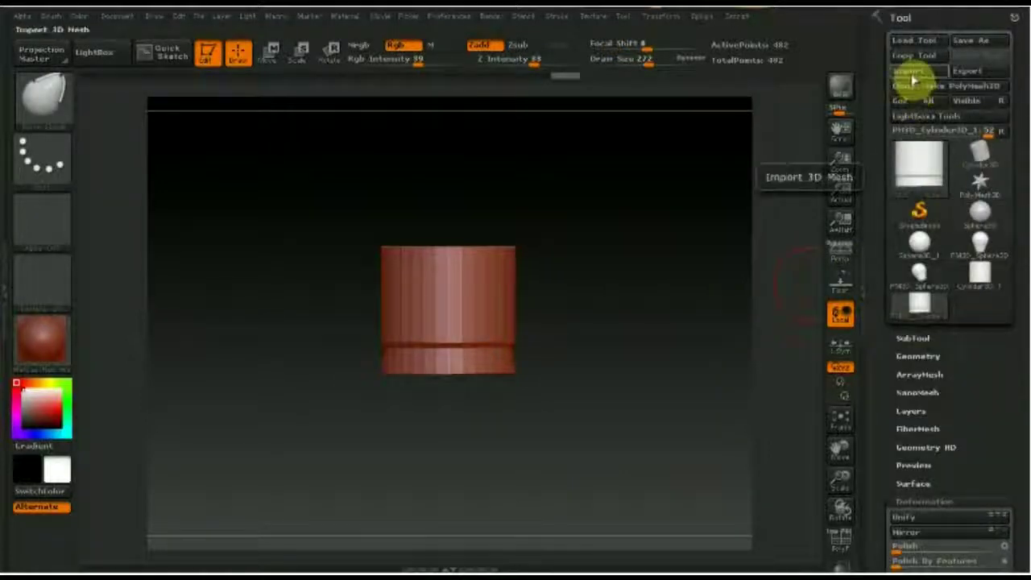
Create a new Cylinder3D with HDivide 36 and VDivide 15 and make it a PolyMesh3D
click(928, 165)
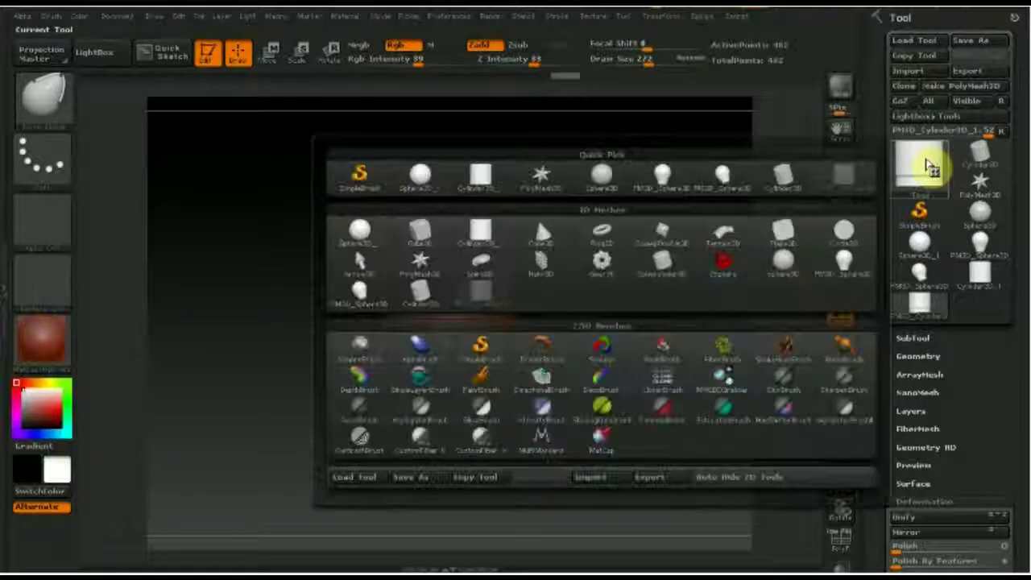
click(477, 174)
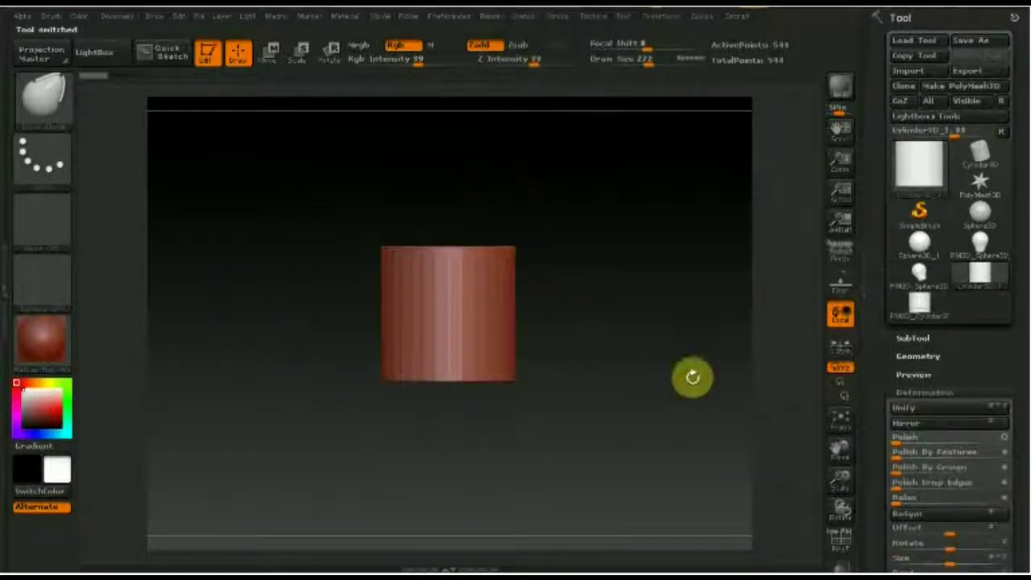
drag(1019, 490, 1014, 350)
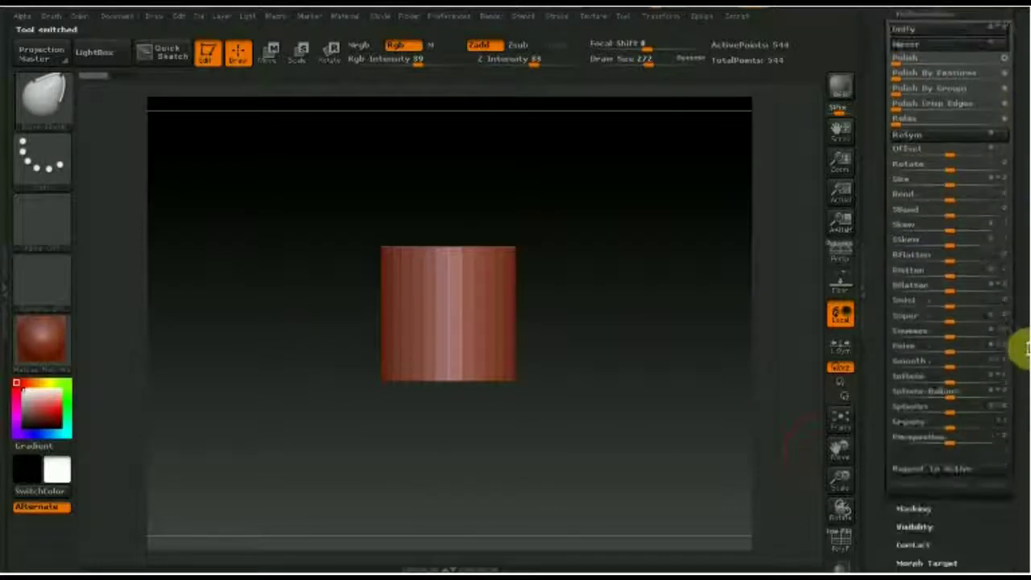
mouse_move(977, 518)
mouse_down()
mouse_move(983, 429)
mouse_move(924, 414)
mouse_up()
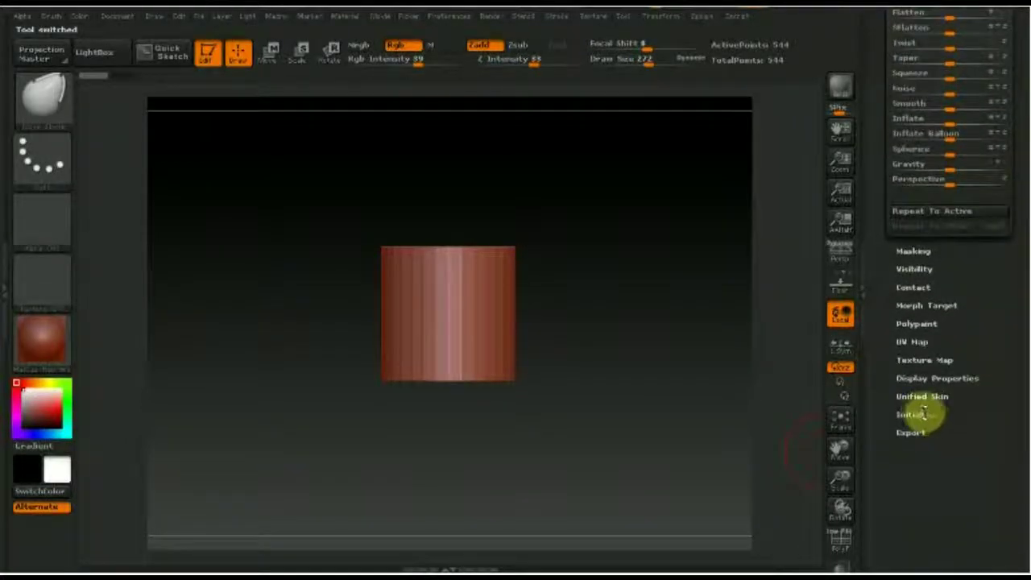
click(920, 413)
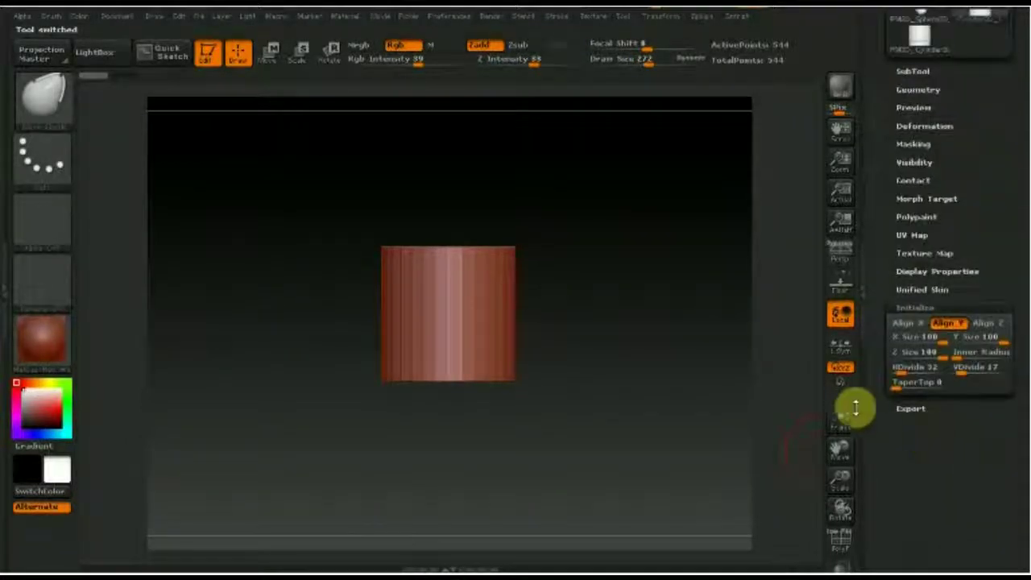
click(842, 539)
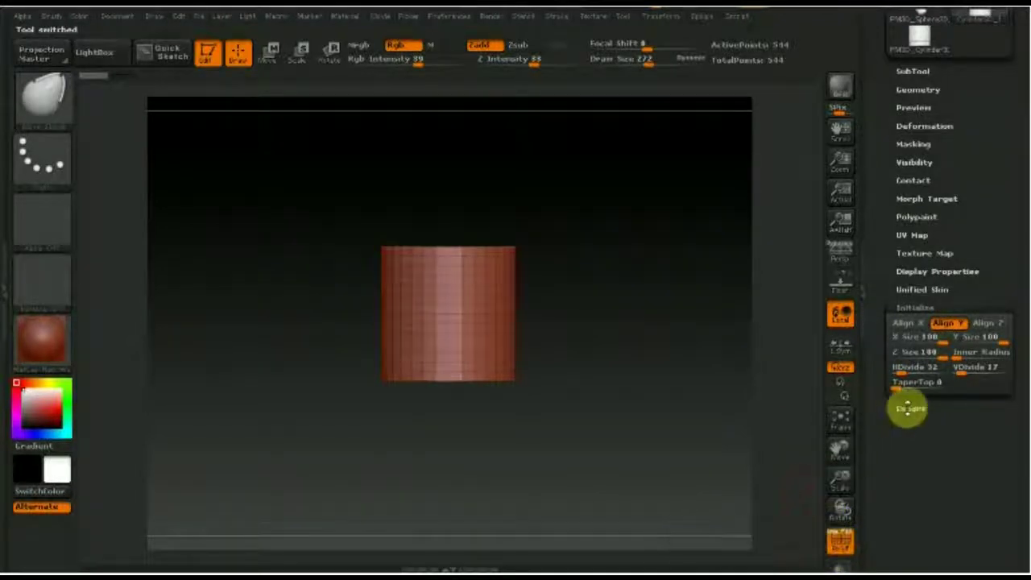
drag(906, 375, 901, 372)
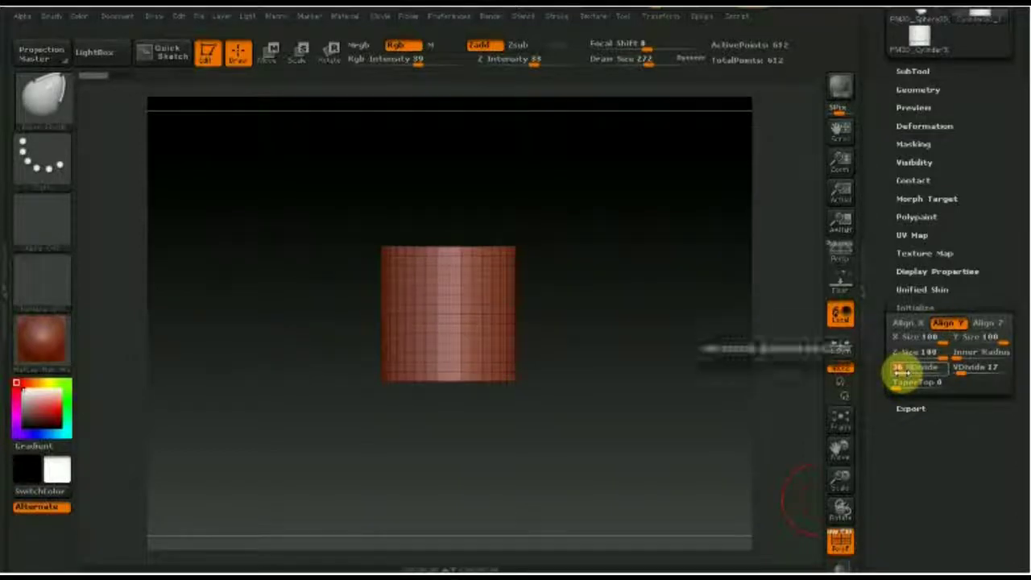
click(965, 367)
text(15)
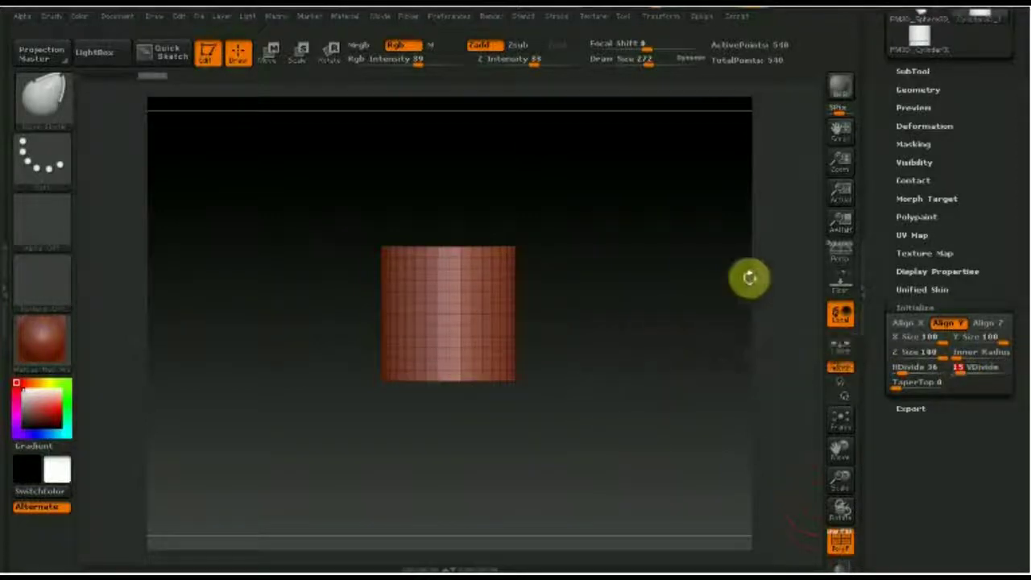
drag(1019, 246, 1020, 356)
click(944, 87)
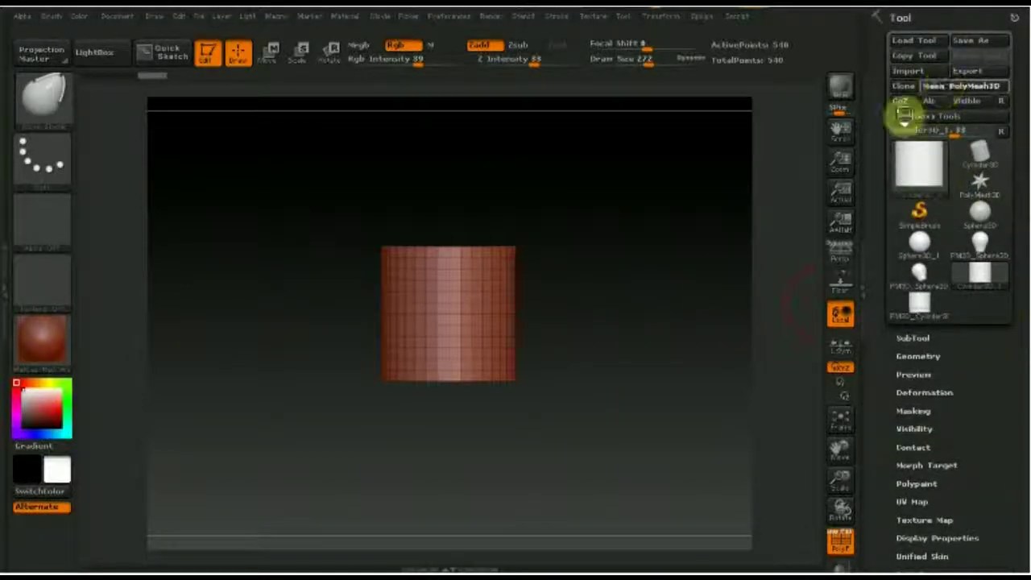
Turn off polyframe, move the bulb reference up, and scale the cylinder over the screw base
click(843, 546)
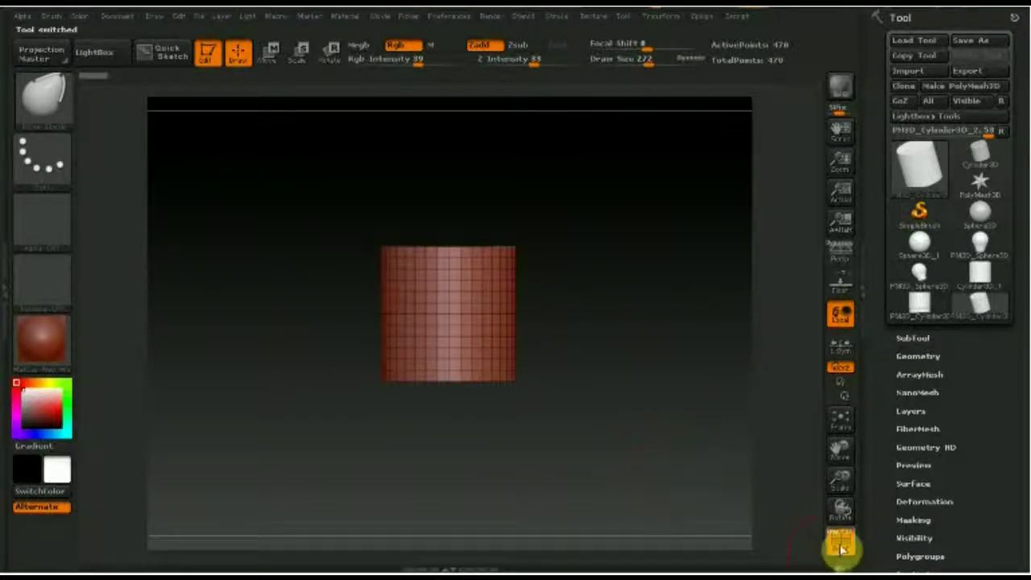
click(842, 548)
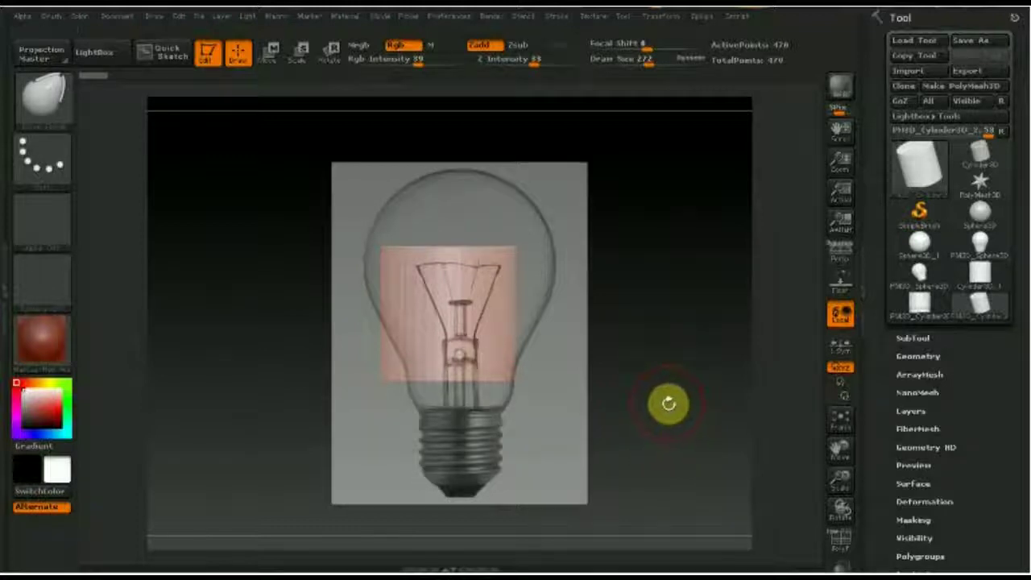
key(shift+z)
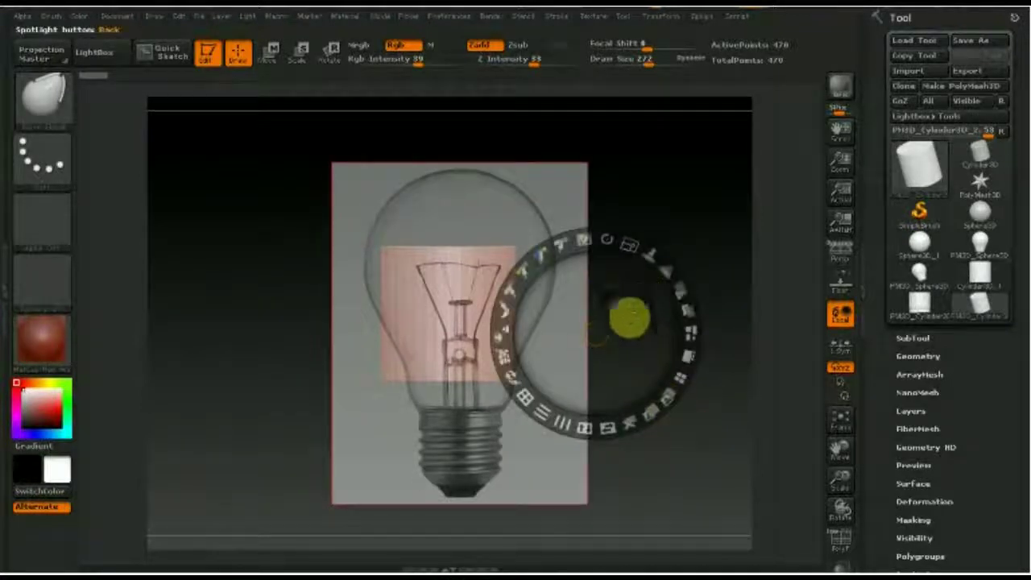
drag(595, 334, 593, 281)
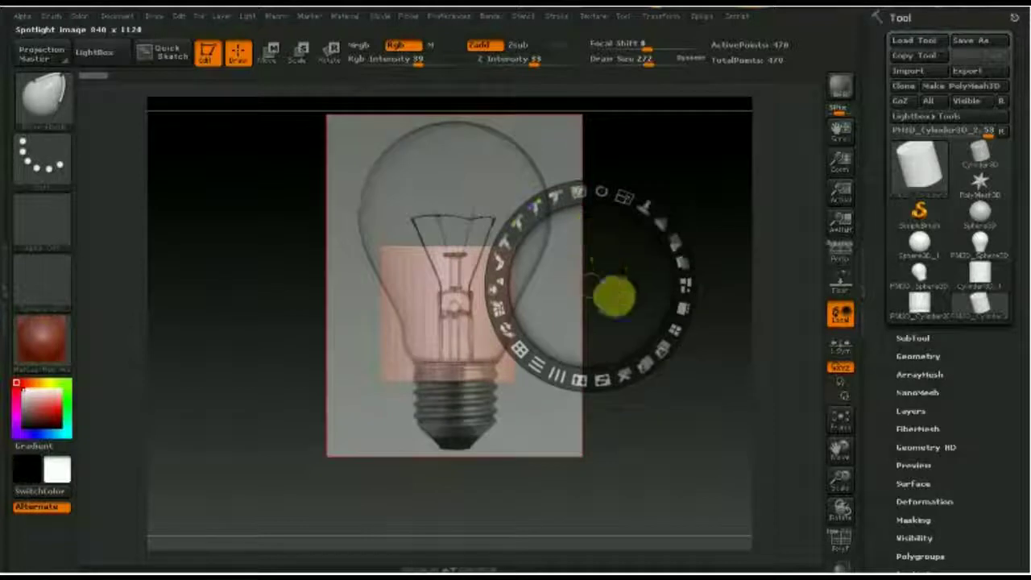
key(shift+z)
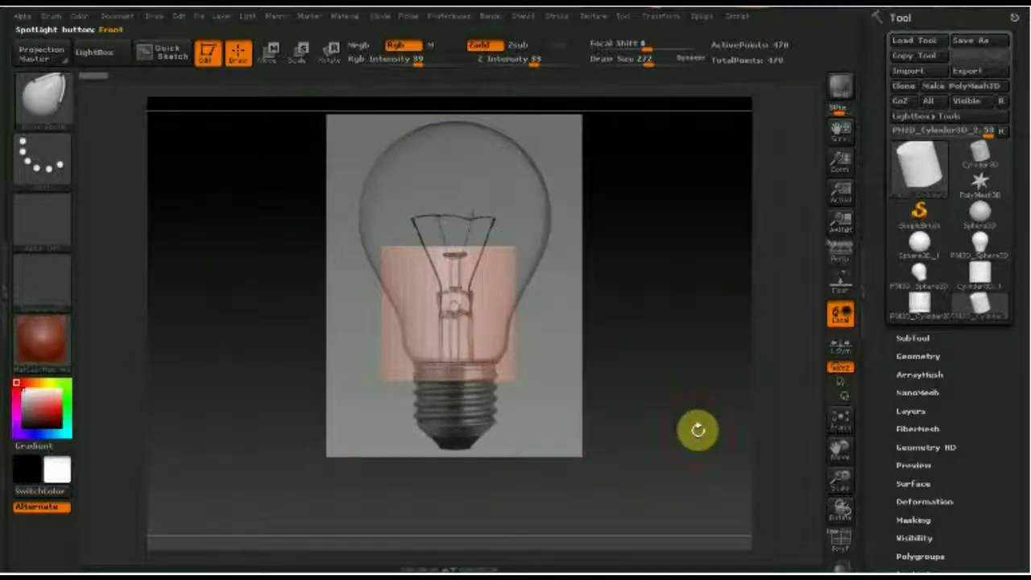
mouse_move(682, 401)
mouse_down()
mouse_move(695, 443)
mouse_move(679, 330)
mouse_move(669, 422)
mouse_up()
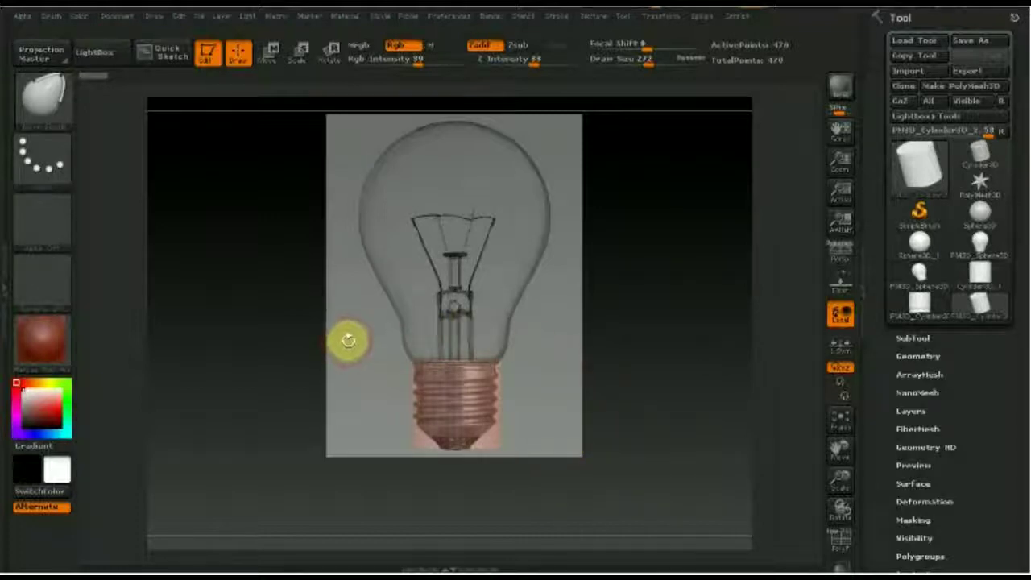
Mask around the base's lower part and enable Y-axis radial symmetry
key(b)
key(c)
key(b)
ctrl+drag(344, 328, 555, 427)
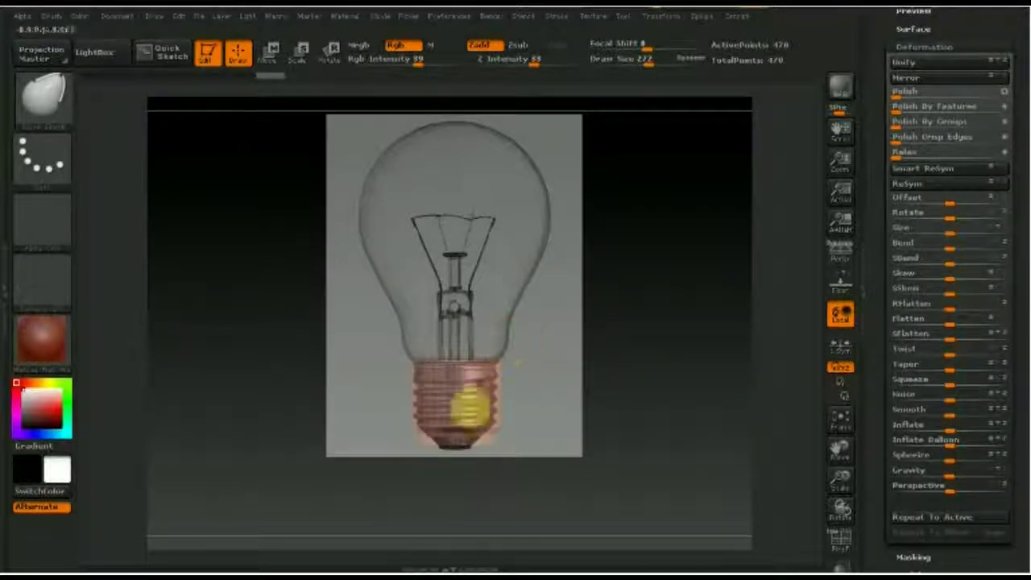
click(661, 18)
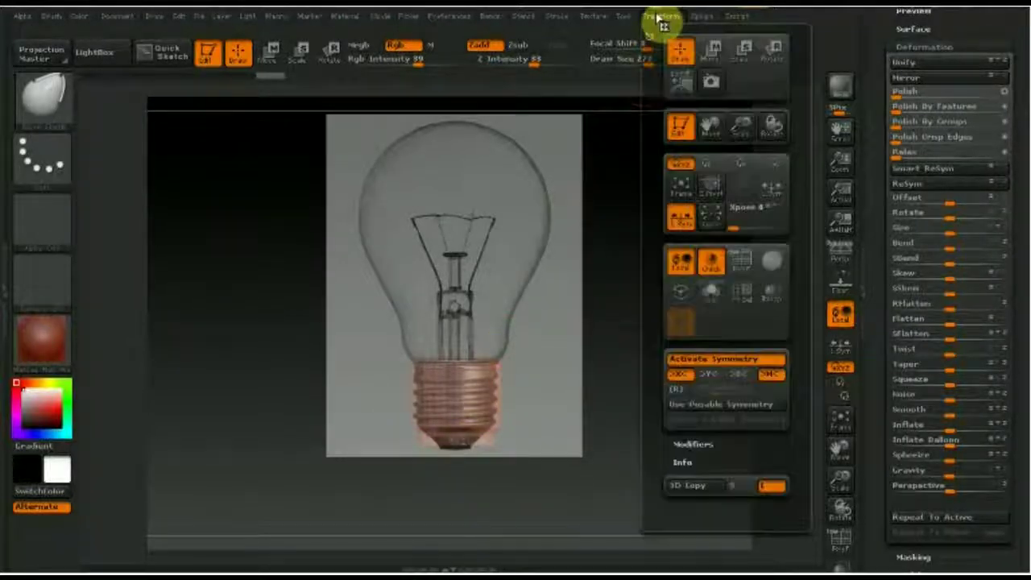
click(711, 375)
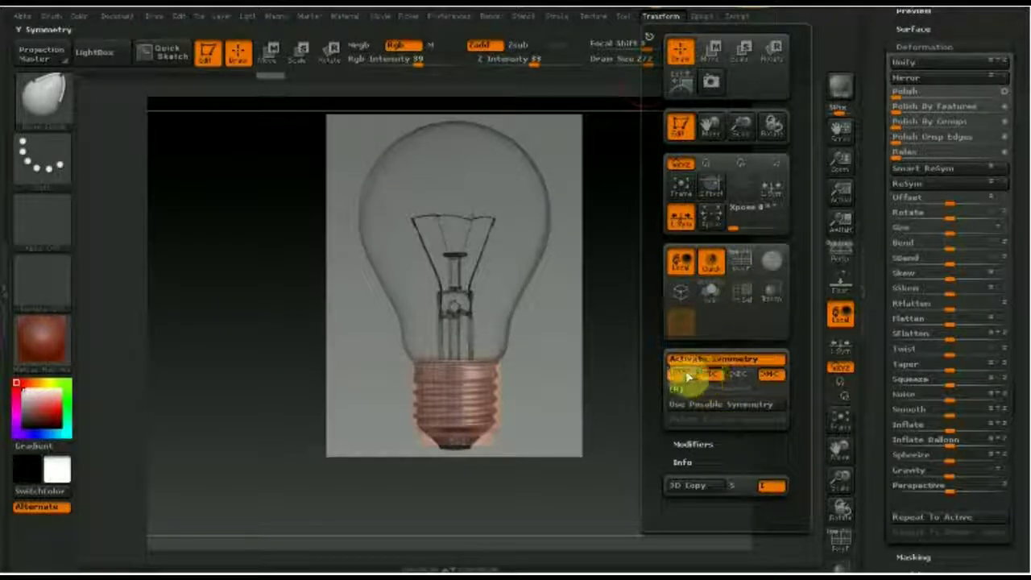
click(681, 391)
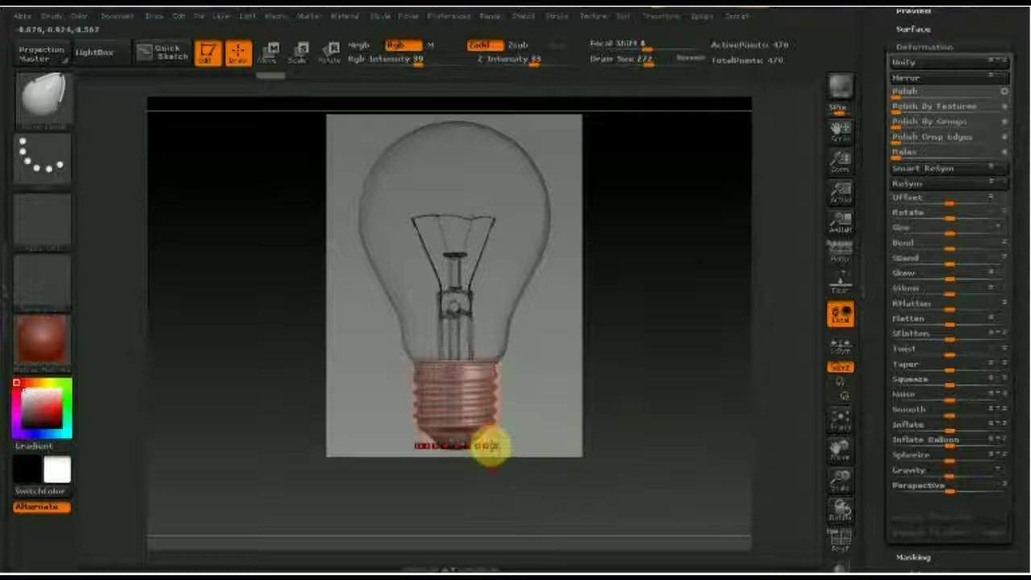
Pull the base's bottom edge into a rounded contact tip, checking it with the reference hidden
drag(487, 445, 478, 449)
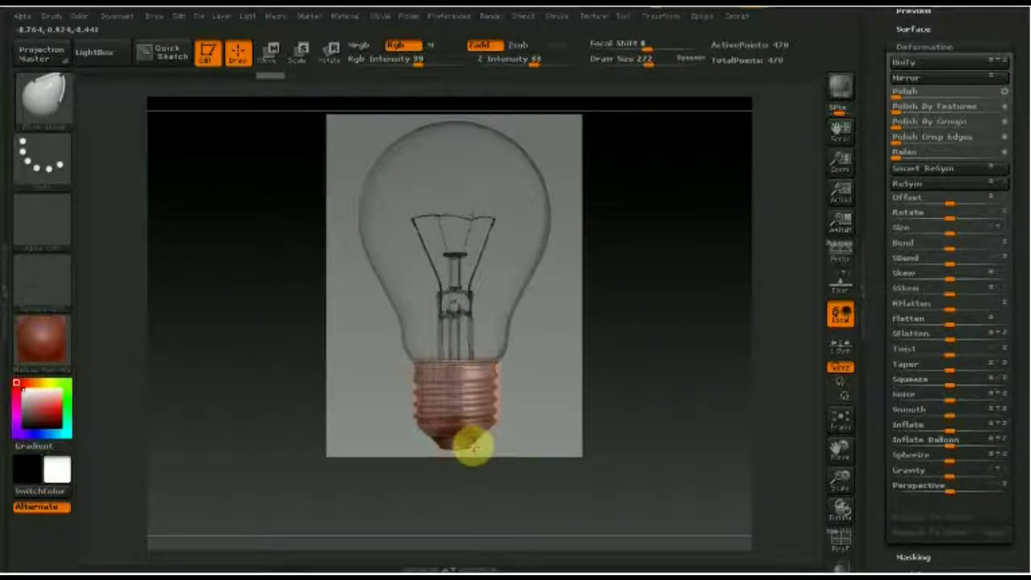
drag(471, 445, 486, 439)
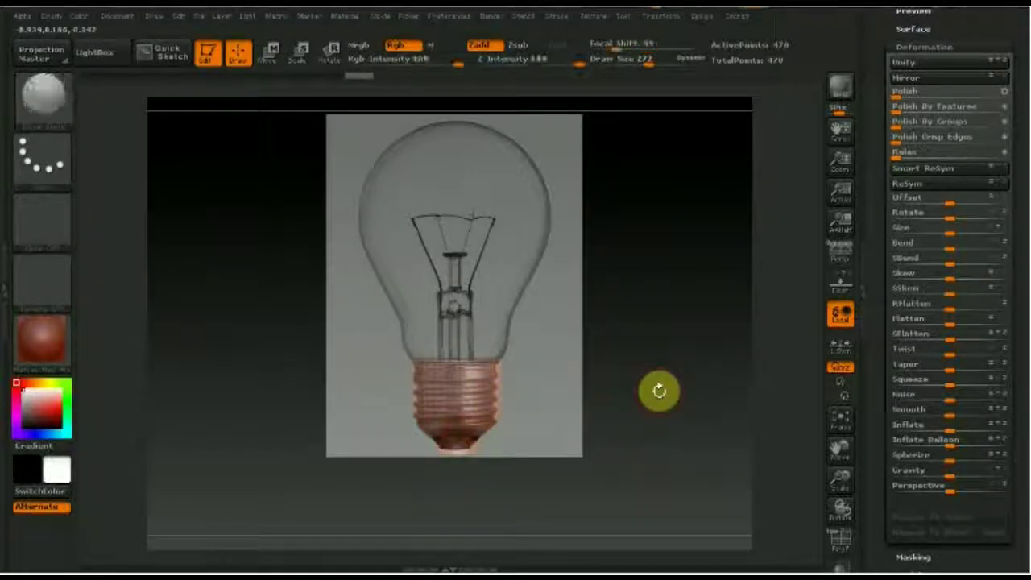
key(shift+z)
key(shift+z)
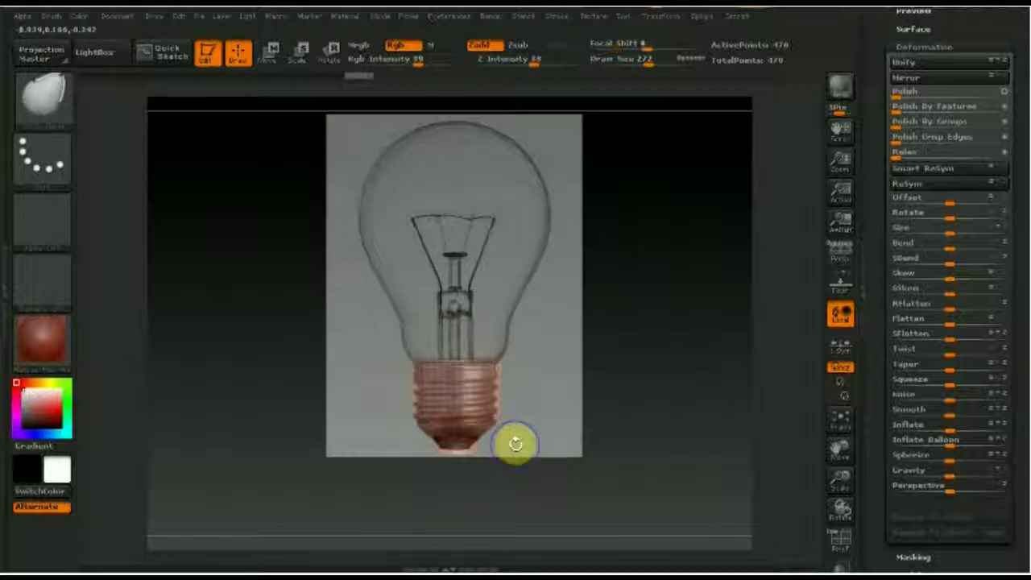
key(shift+z)
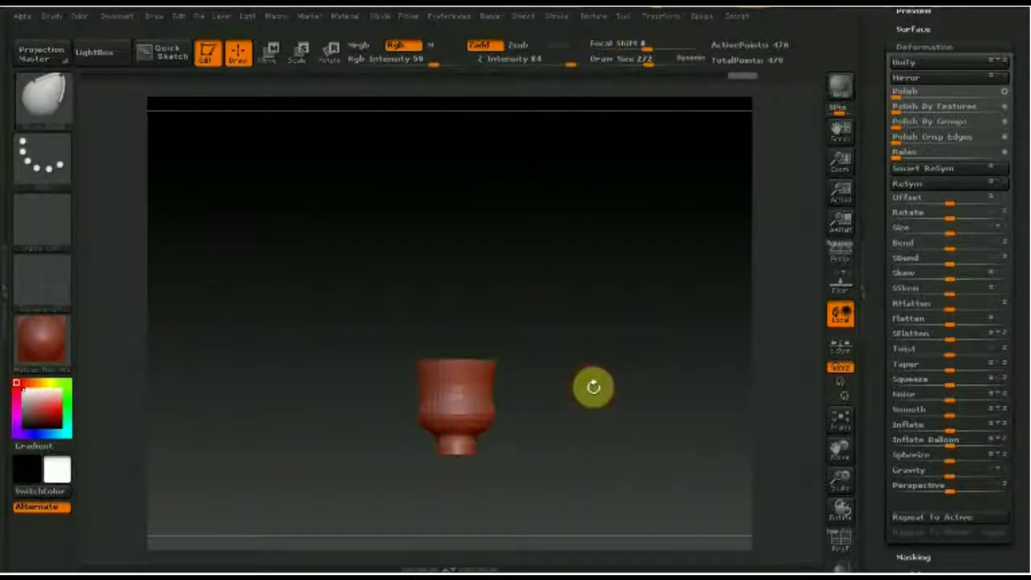
Check the base's polygon wireframe from above, then subdivide it with Ctrl+D
drag(606, 374, 594, 366)
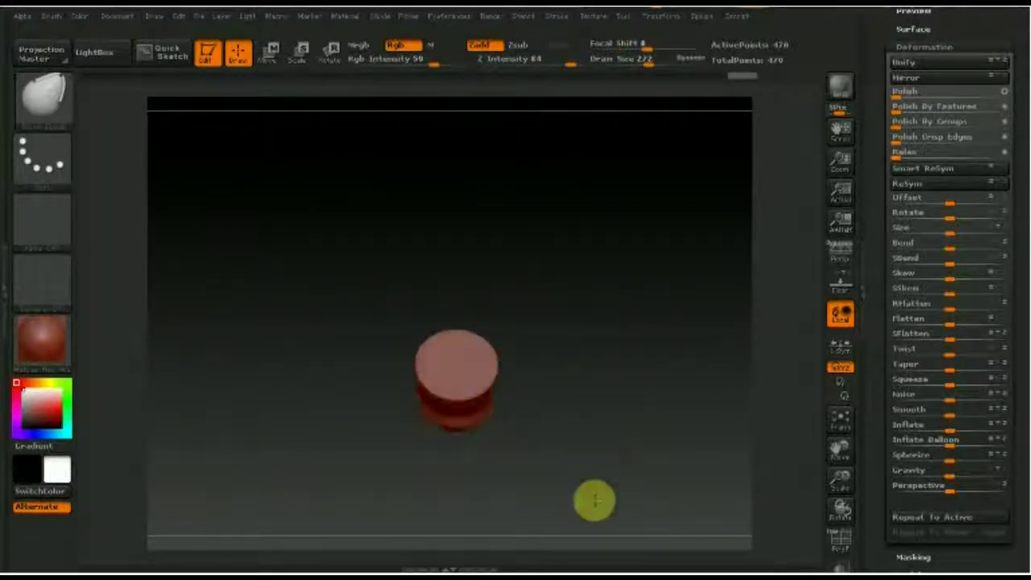
click(842, 540)
mouse_move(700, 432)
mouse_down()
mouse_move(697, 521)
mouse_move(674, 355)
mouse_up()
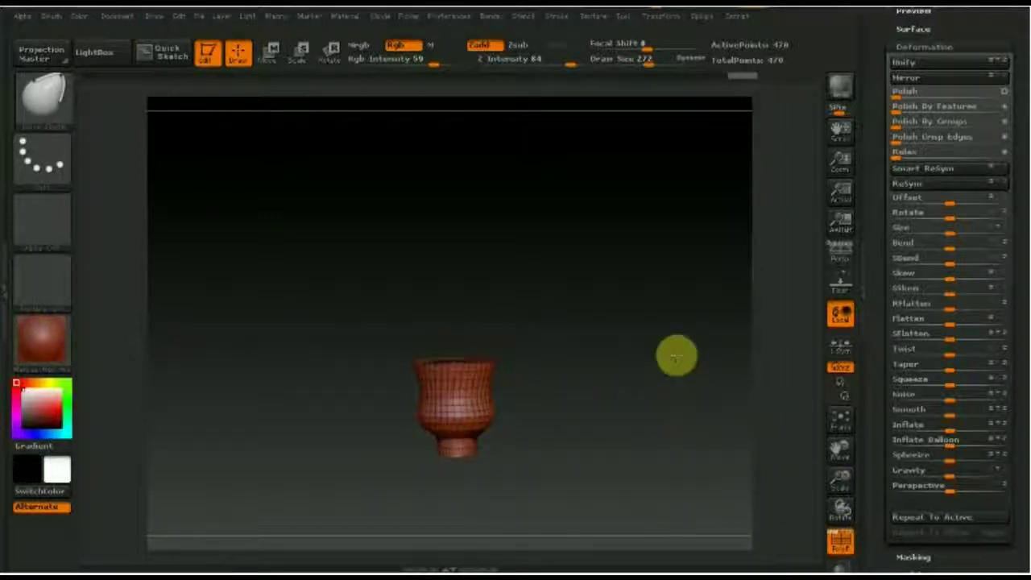
click(841, 541)
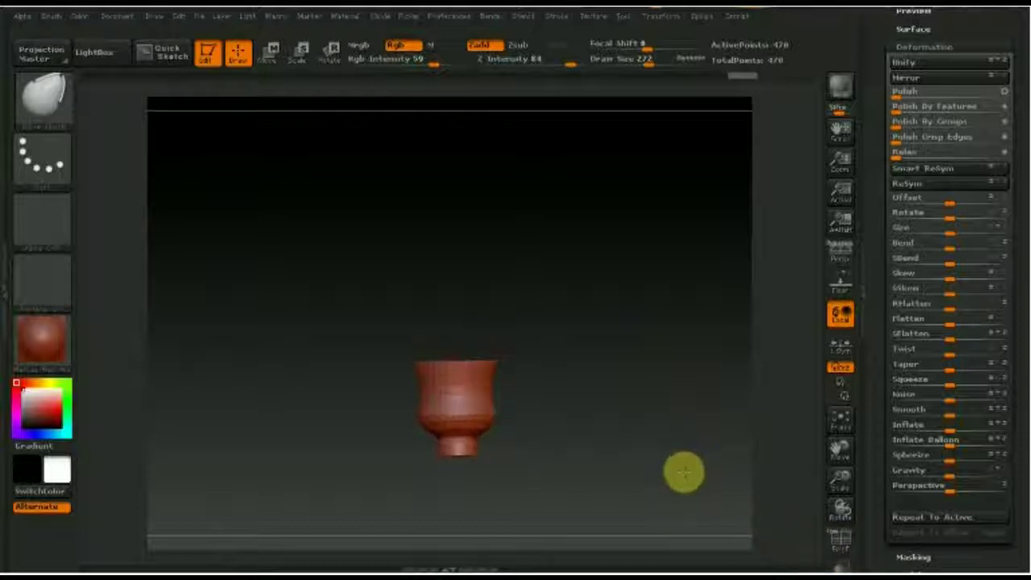
key(ctrl+d)
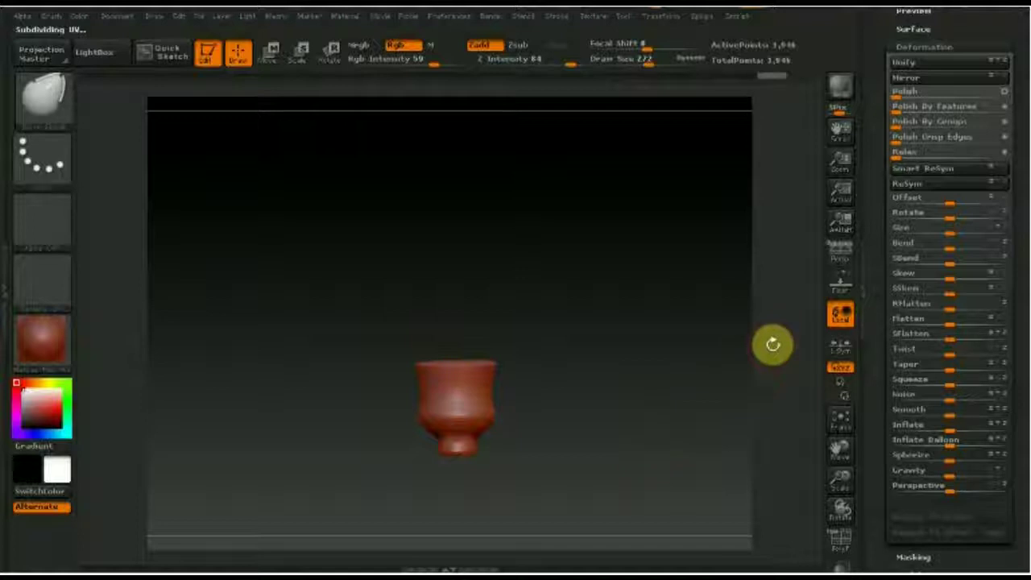
Convert the subdivided base (about 1,946 points) into a PolyMesh3D tool
key(shift)
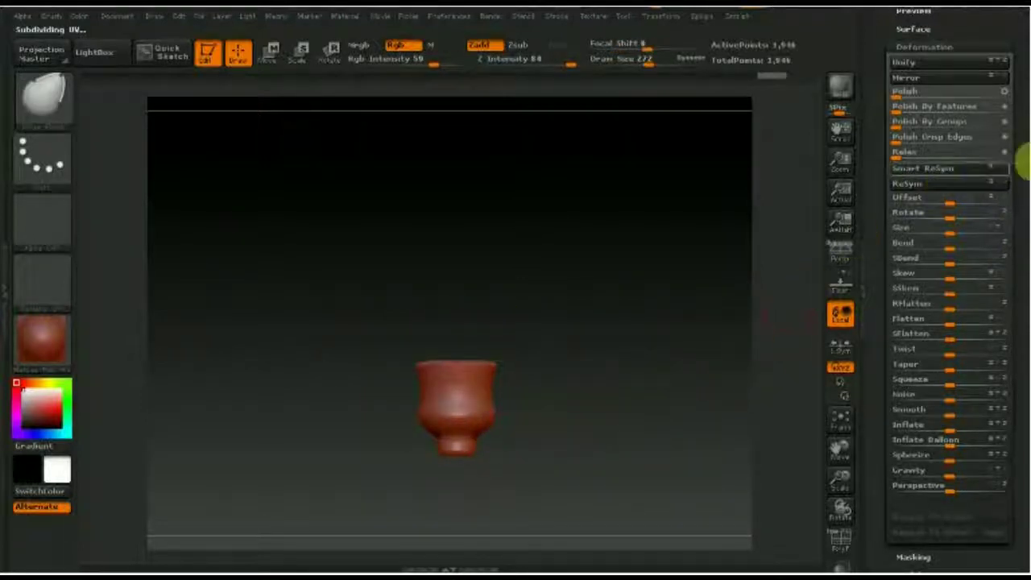
drag(1021, 149, 980, 218)
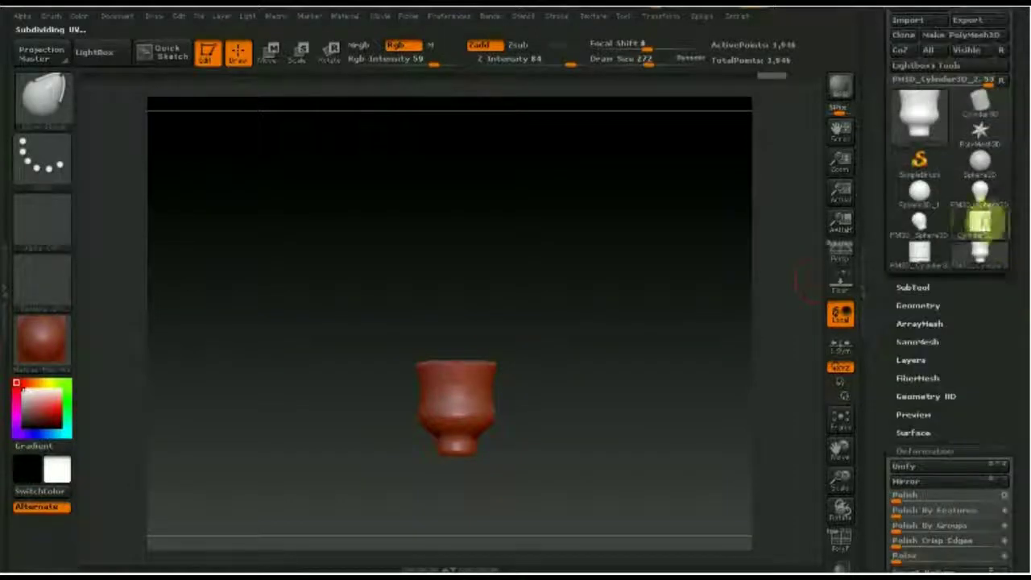
click(963, 37)
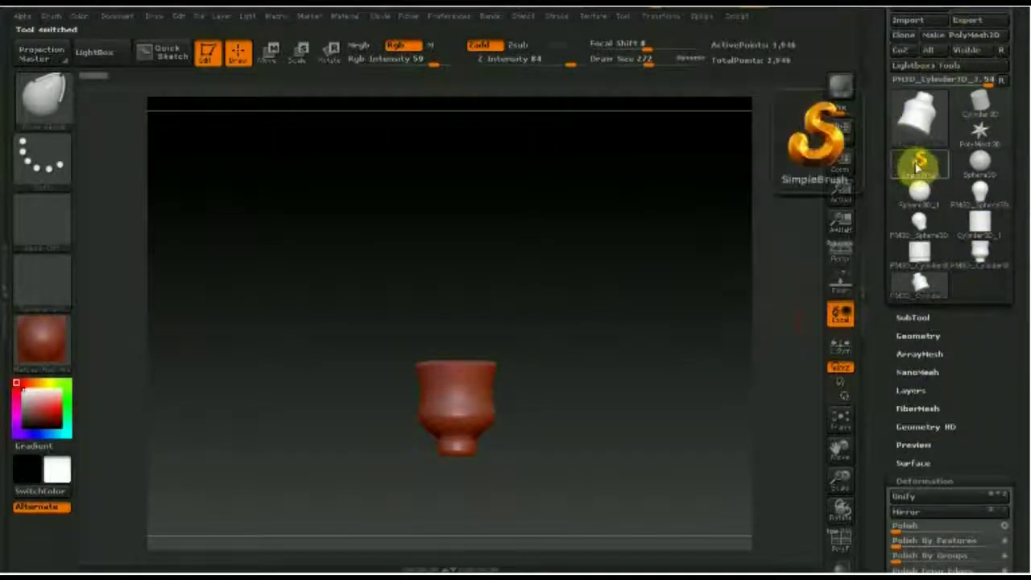
click(920, 133)
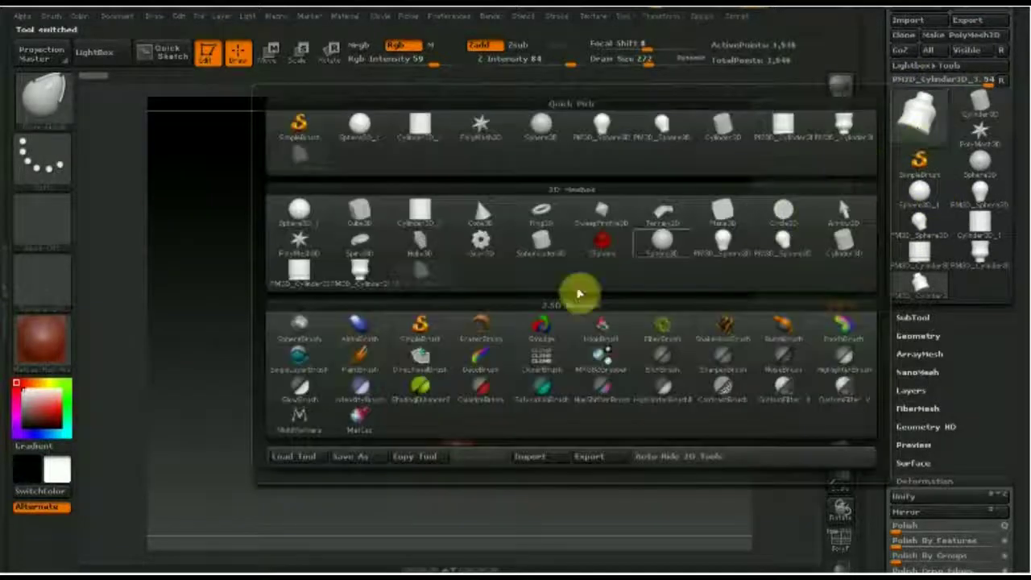
Select the Helix3D primitive and draw the spring onto the canvas
click(419, 241)
mouse_move(532, 364)
mouse_down()
mouse_move(529, 318)
mouse_move(561, 467)
mouse_move(555, 392)
mouse_up()
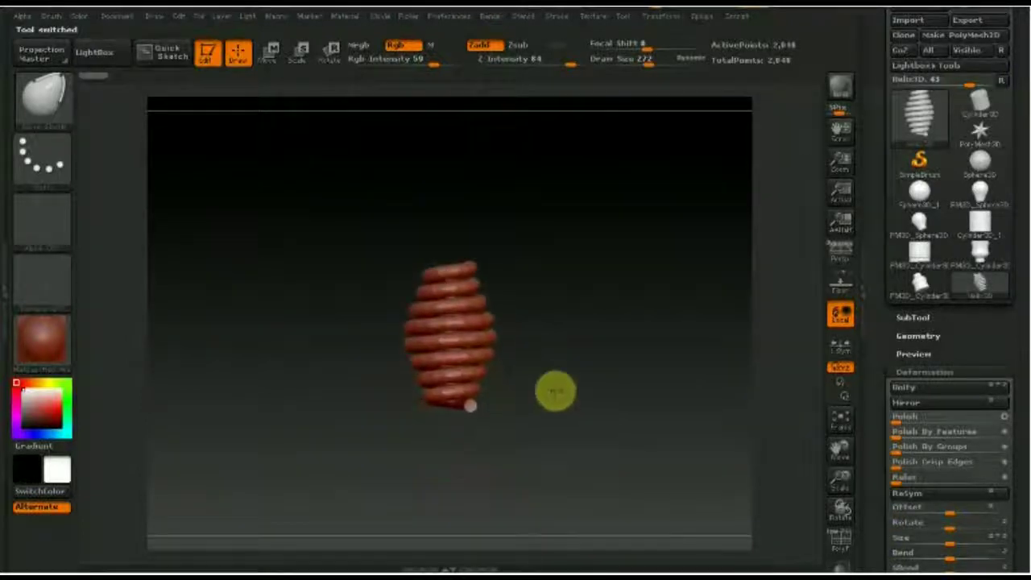
mouse_move(1015, 421)
mouse_down()
mouse_move(1021, 384)
mouse_move(985, 334)
mouse_up()
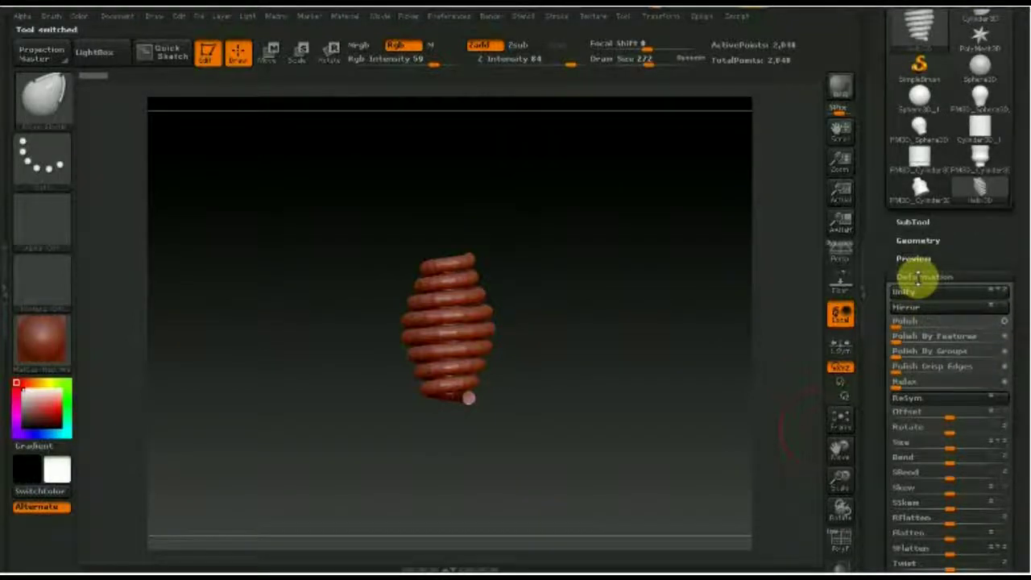
Expand the helix's Initialize settings and reshape the end of its Profile curve
click(916, 276)
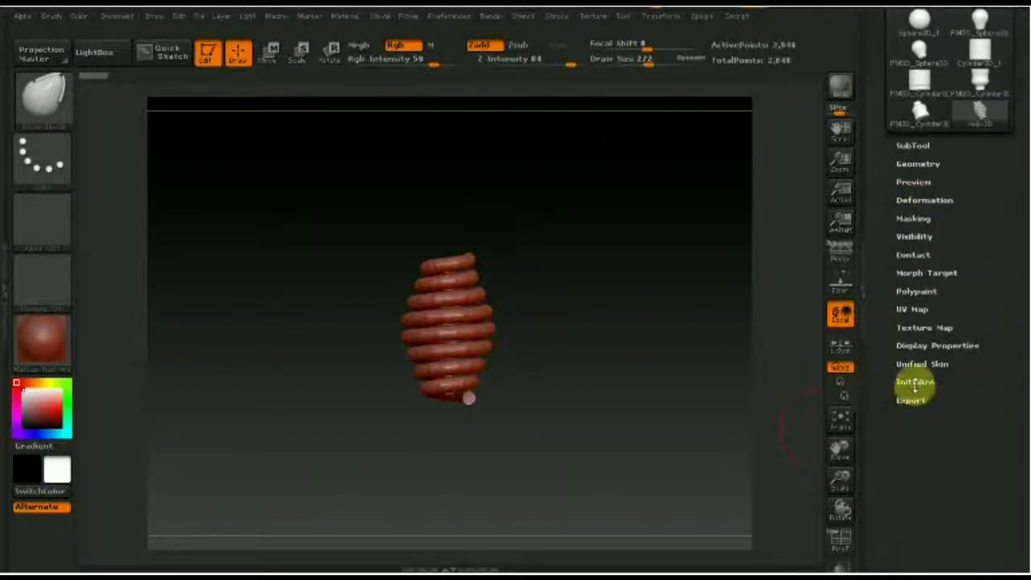
click(914, 384)
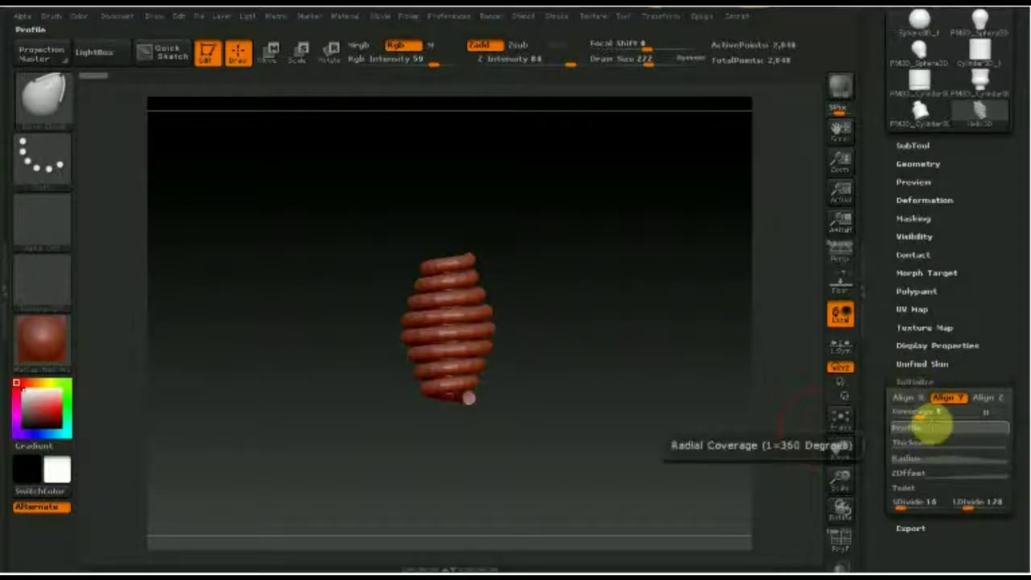
click(950, 425)
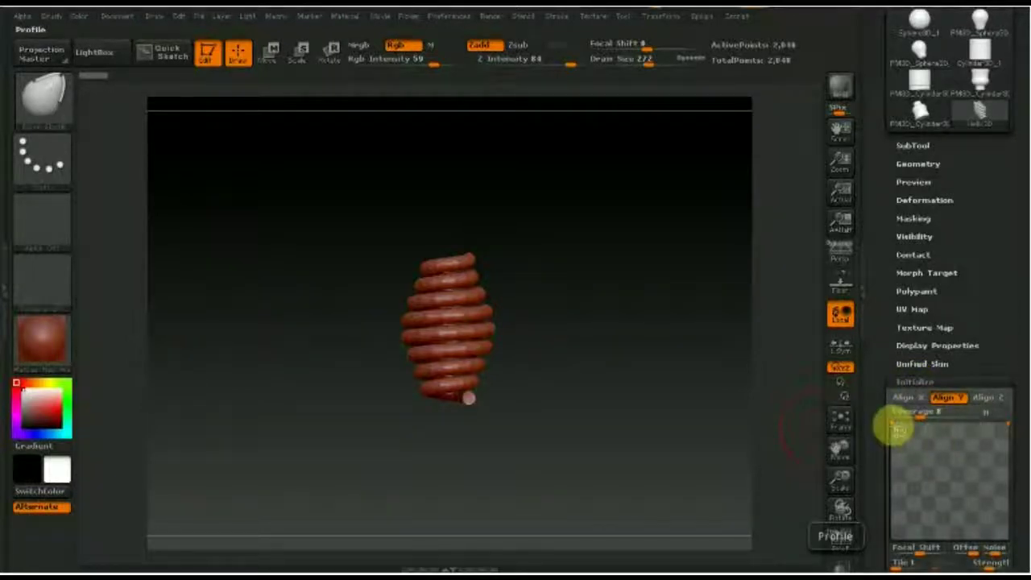
click(902, 437)
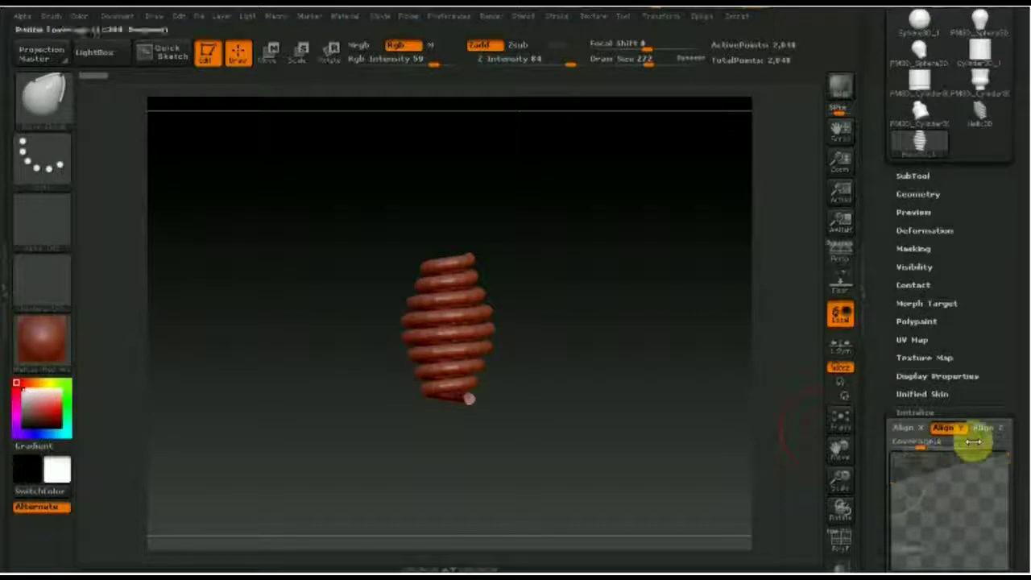
scroll(950, 362, down, 5)
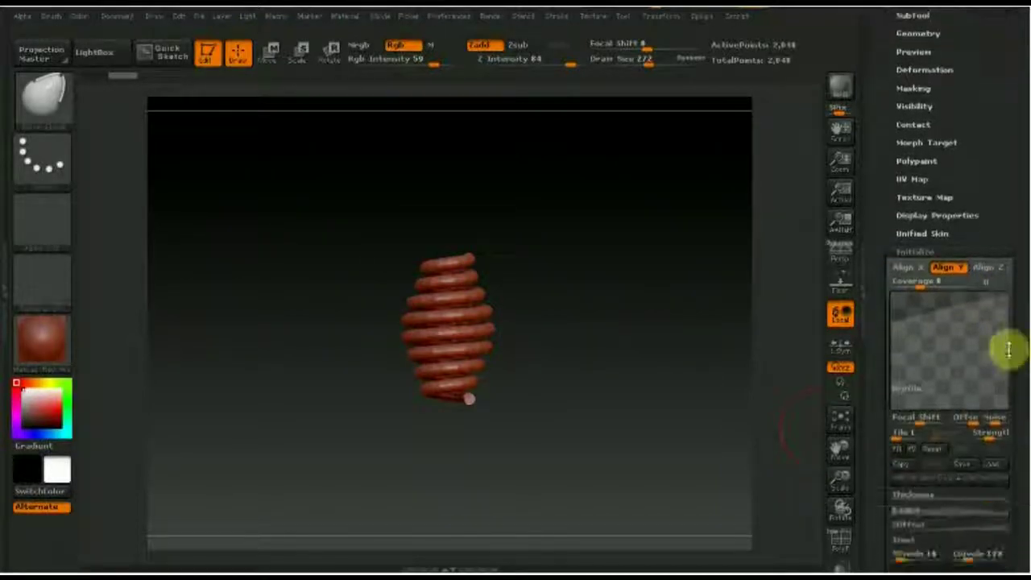
drag(998, 298, 1011, 318)
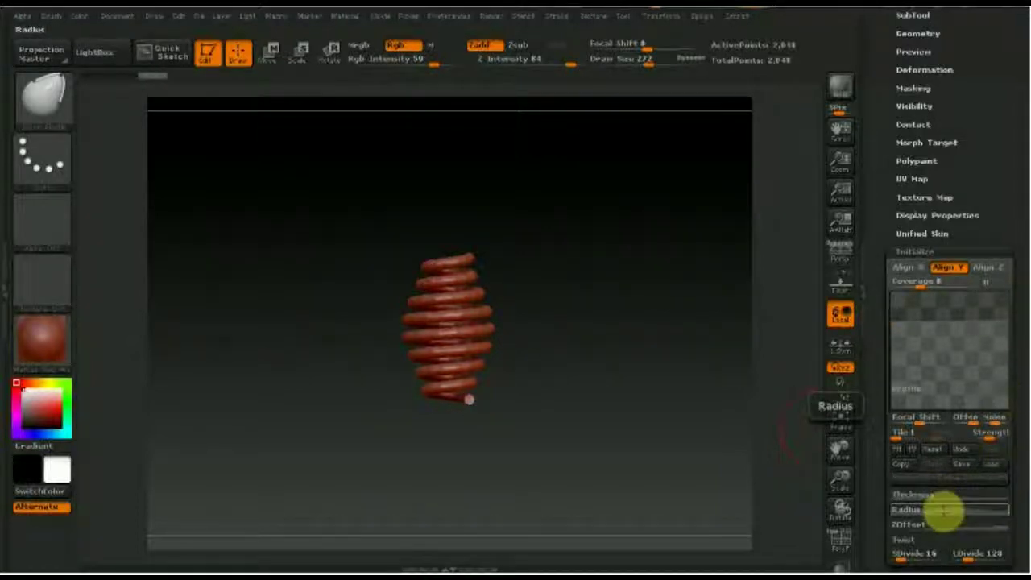
Reshape the helix Radius curve to widen its middle coils
click(942, 509)
mouse_move(920, 395)
mouse_down()
mouse_move(952, 348)
mouse_move(1003, 366)
mouse_up()
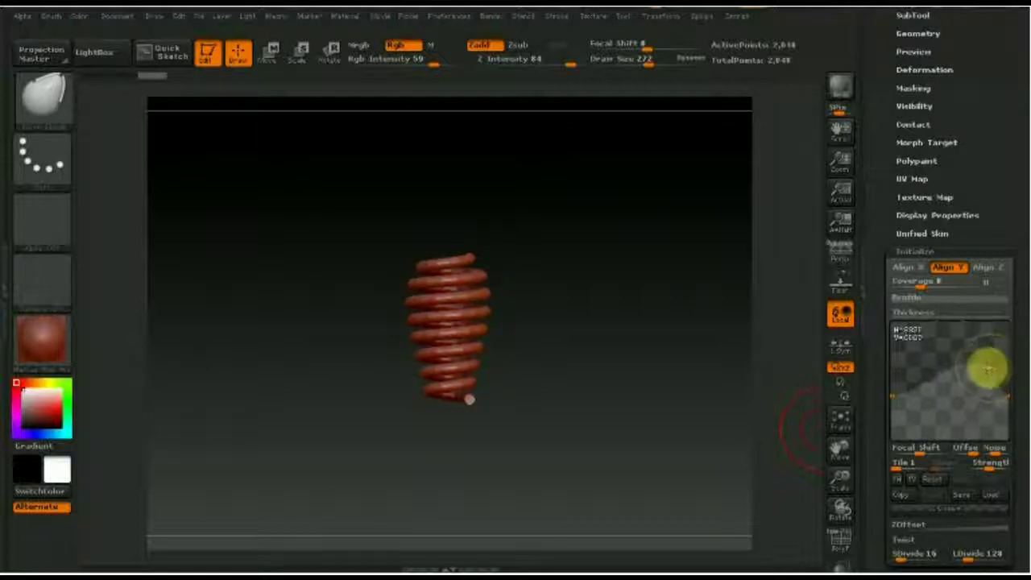
mouse_move(970, 362)
mouse_down()
mouse_move(938, 353)
mouse_move(950, 395)
mouse_up()
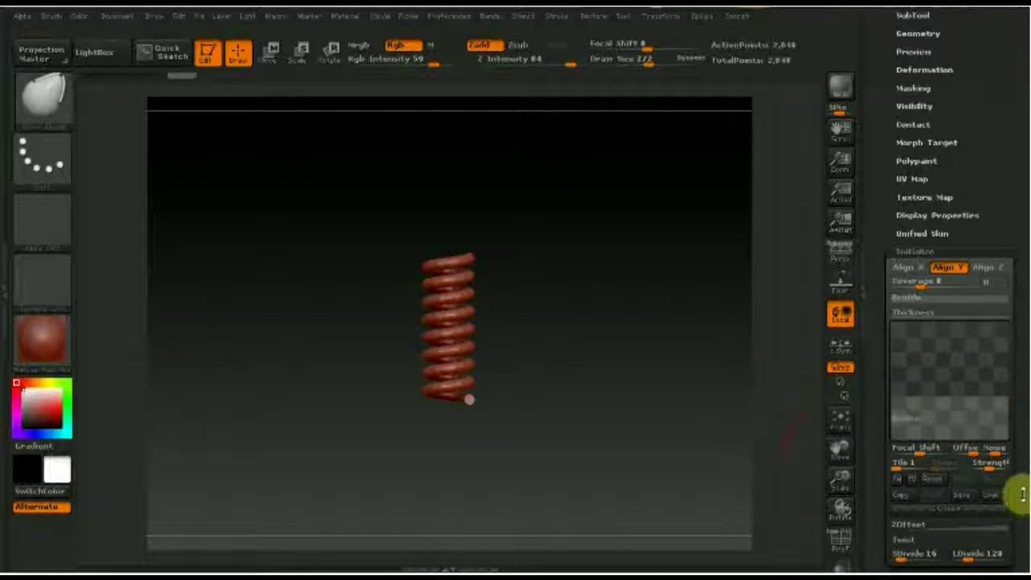
drag(1012, 490, 1021, 434)
Adjust the ZOffset curve and lower Coverage for fewer, more widely spaced coils
click(939, 434)
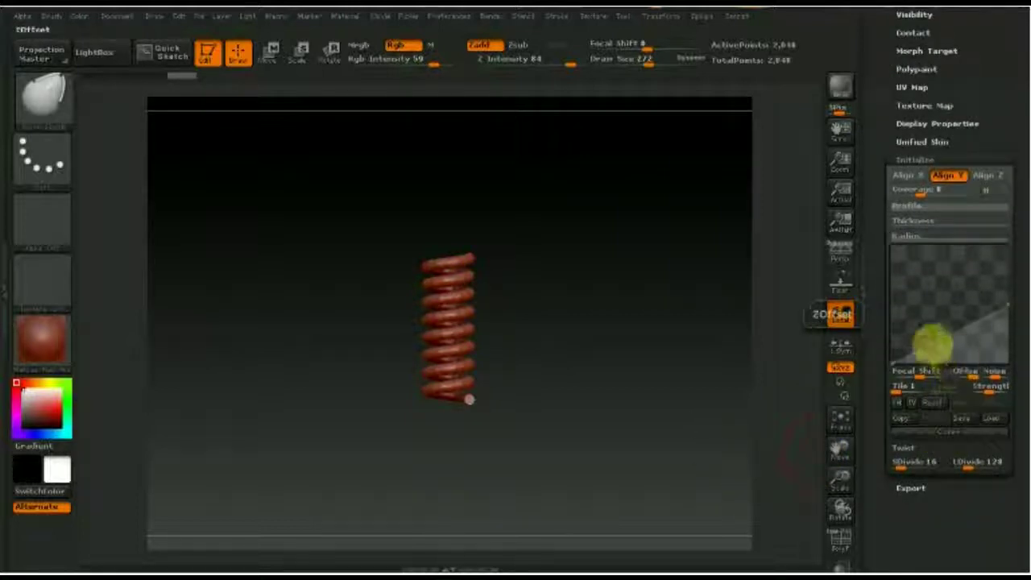
drag(891, 359, 895, 342)
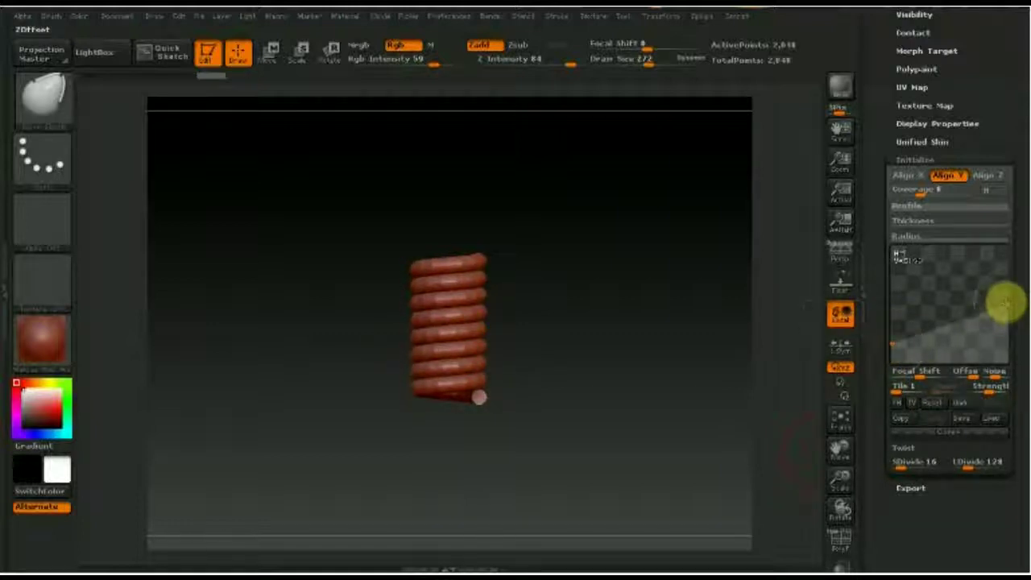
drag(1006, 303, 999, 295)
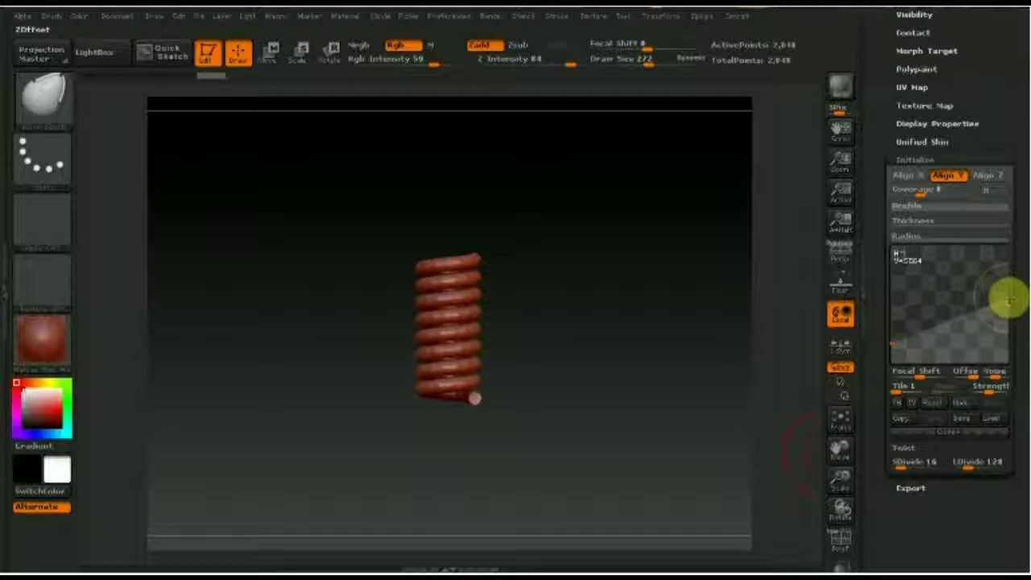
mouse_move(617, 325)
mouse_down()
mouse_move(592, 509)
mouse_move(596, 269)
mouse_move(591, 304)
mouse_move(582, 299)
mouse_move(601, 290)
mouse_up()
mouse_move(923, 192)
mouse_down()
mouse_move(904, 201)
mouse_move(918, 193)
mouse_up()
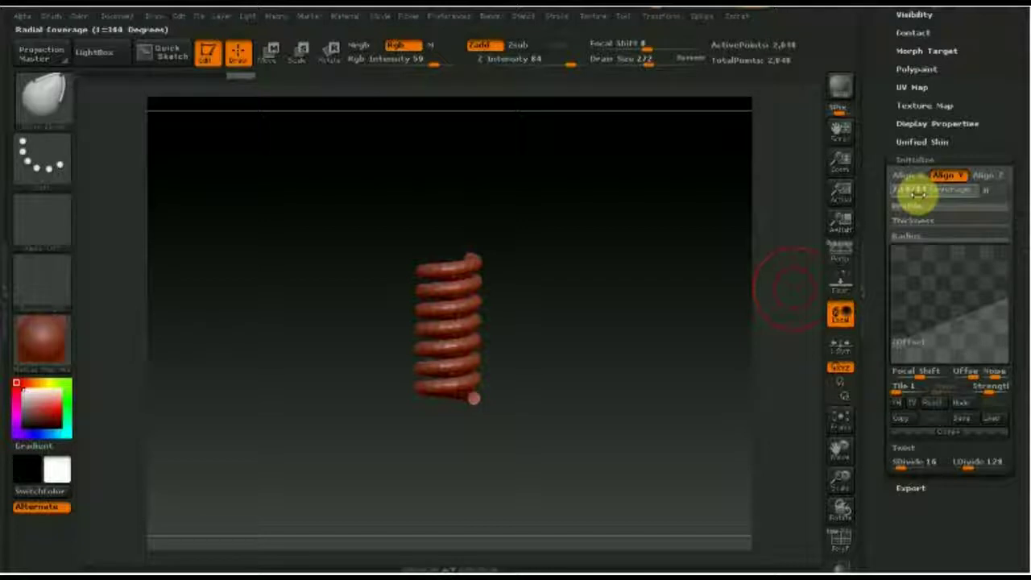
drag(918, 193, 918, 193)
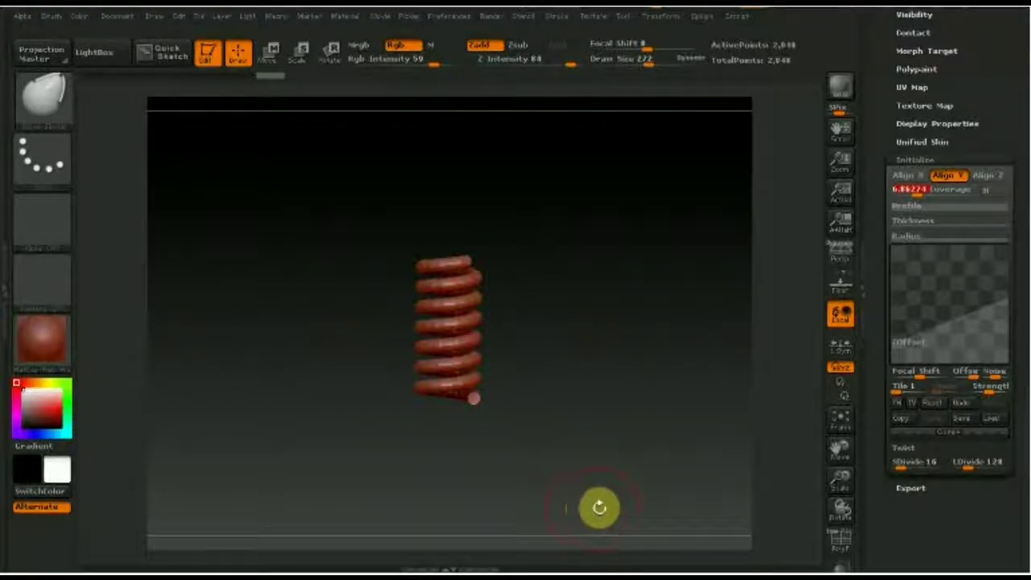
click(940, 207)
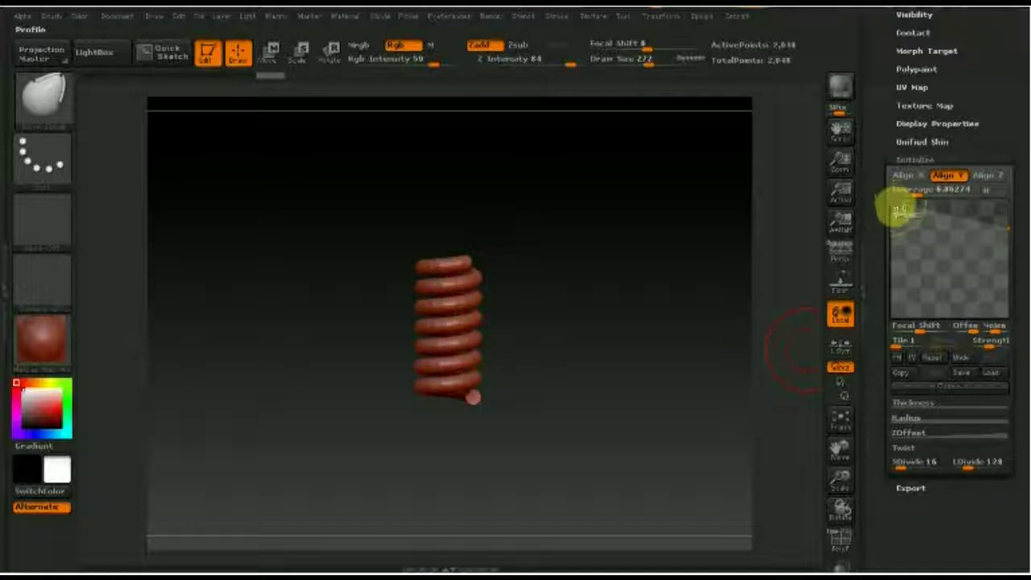
mouse_move(1008, 230)
mouse_down()
mouse_move(998, 213)
mouse_move(900, 215)
mouse_move(902, 290)
mouse_up()
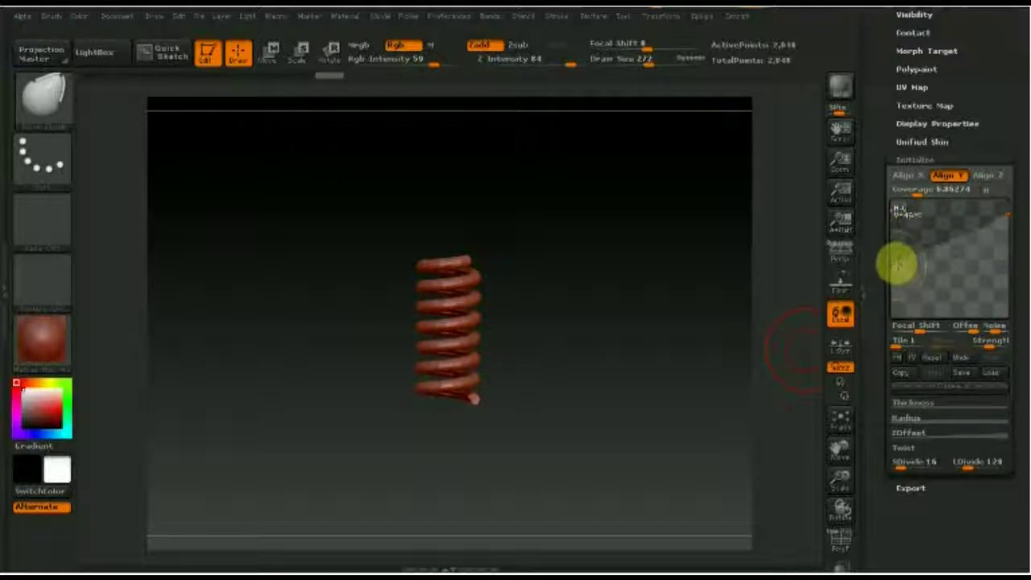
mouse_move(897, 263)
mouse_down()
mouse_move(986, 222)
mouse_move(1005, 223)
mouse_move(1007, 252)
mouse_move(1008, 239)
mouse_up()
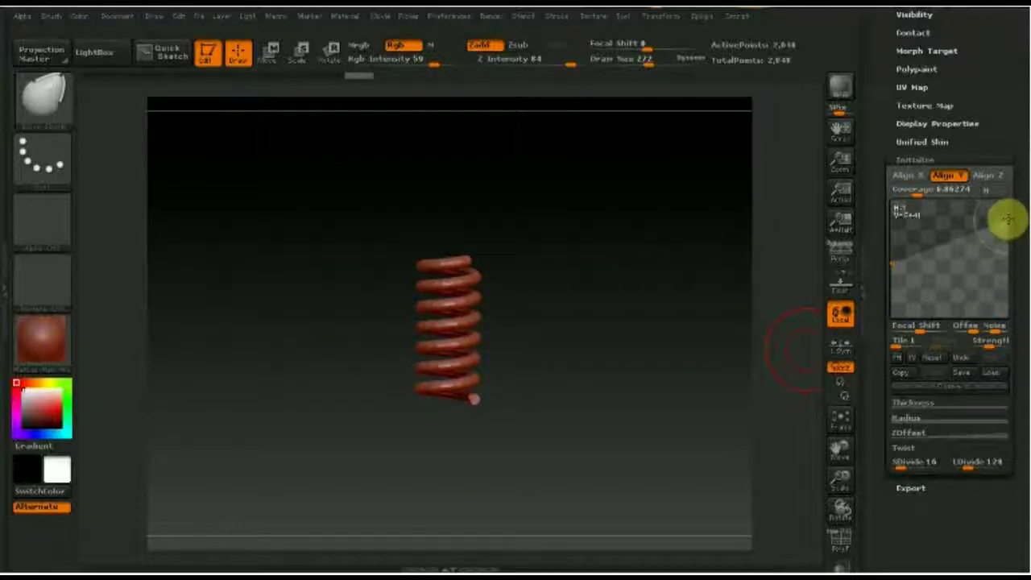
mouse_move(682, 269)
mouse_down()
mouse_move(644, 350)
mouse_move(660, 303)
mouse_move(637, 417)
mouse_up()
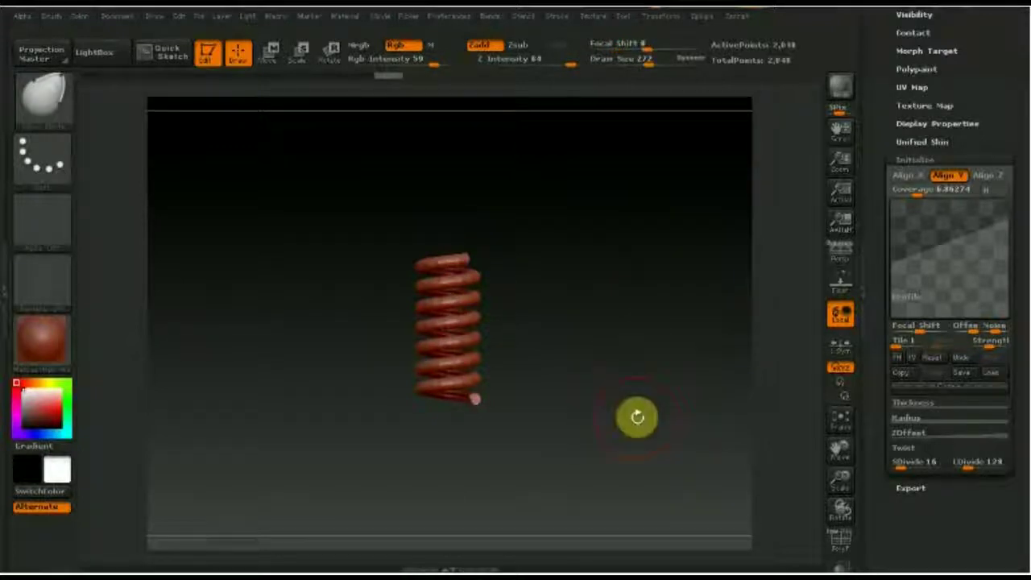
drag(624, 488, 610, 460)
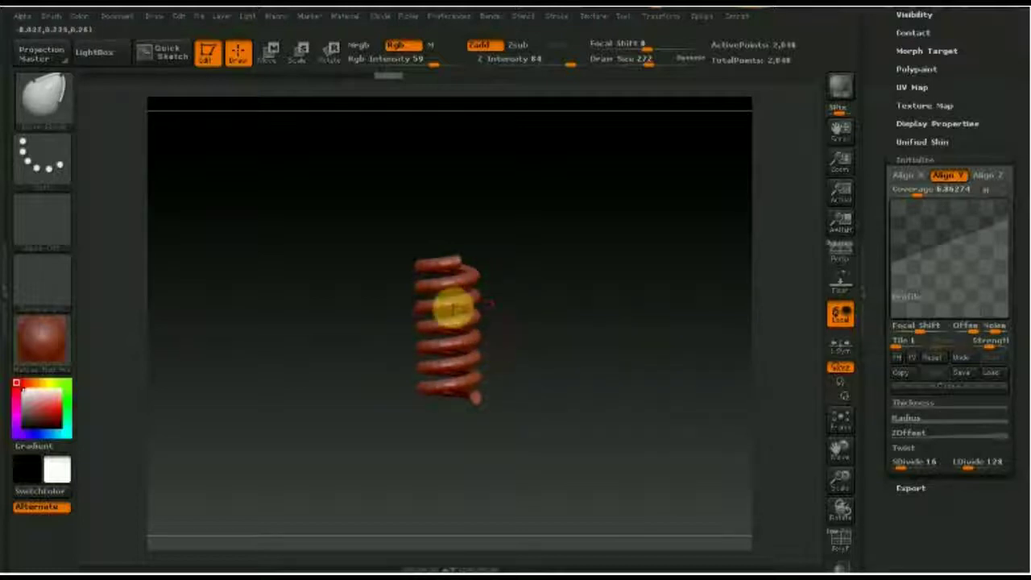
Hide the spring's lower coils with a SelectRect, leaving about three turns visible
drag(561, 471, 539, 412)
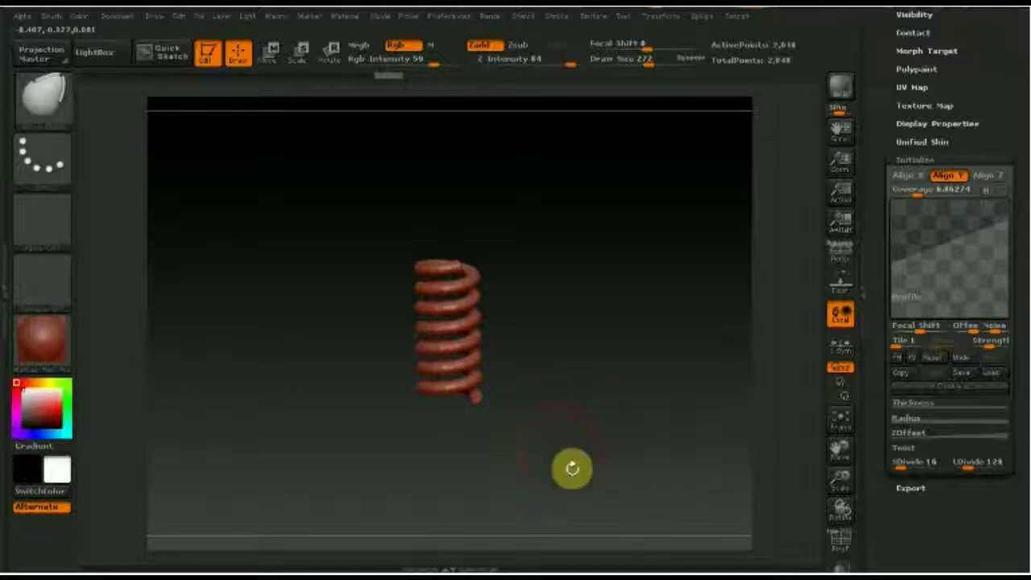
ctrl+shift+drag(579, 489, 391, 321)
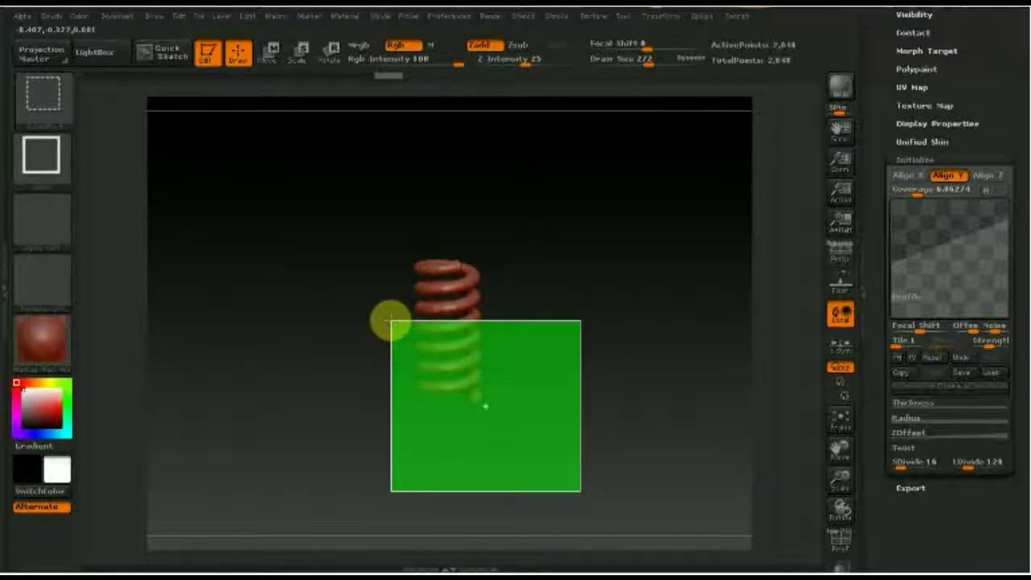
ctrl+shift+drag(389, 323, 389, 322)
mouse_move(513, 363)
mouse_down()
mouse_move(504, 345)
mouse_move(561, 372)
mouse_up()
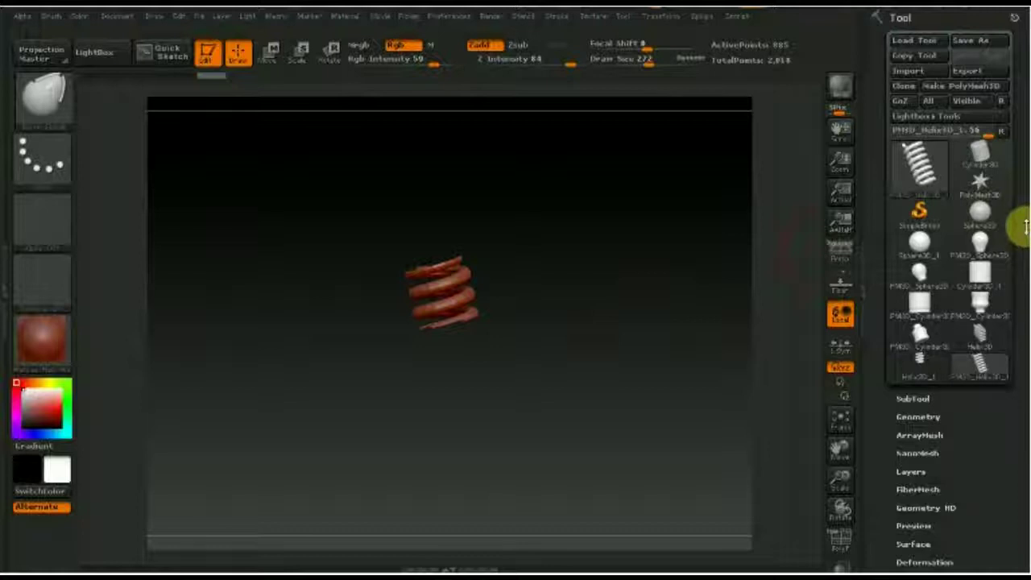
click(917, 417)
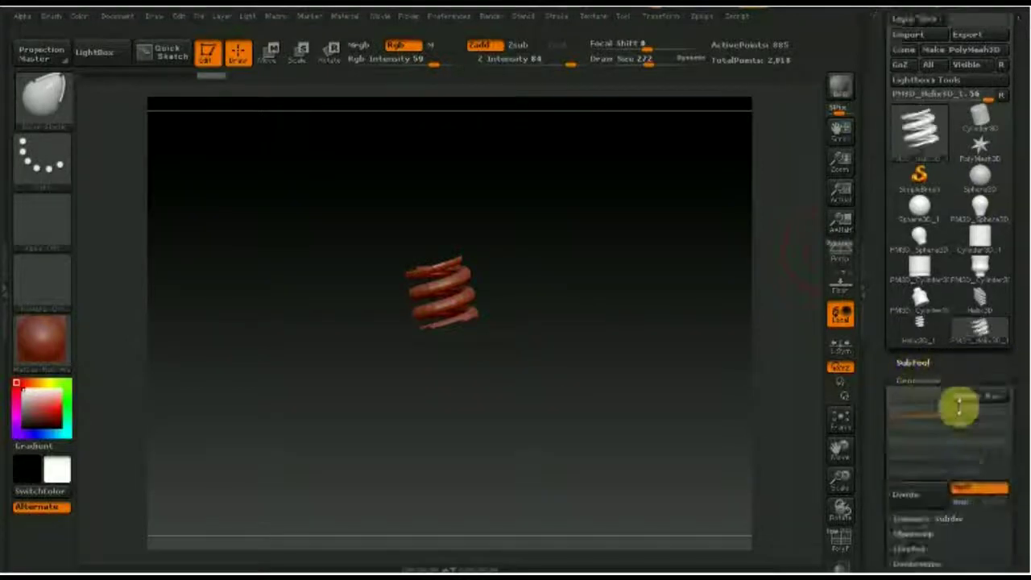
Delete the hidden coils and close holes, leaving an 882-point capped three-coil spring
click(931, 489)
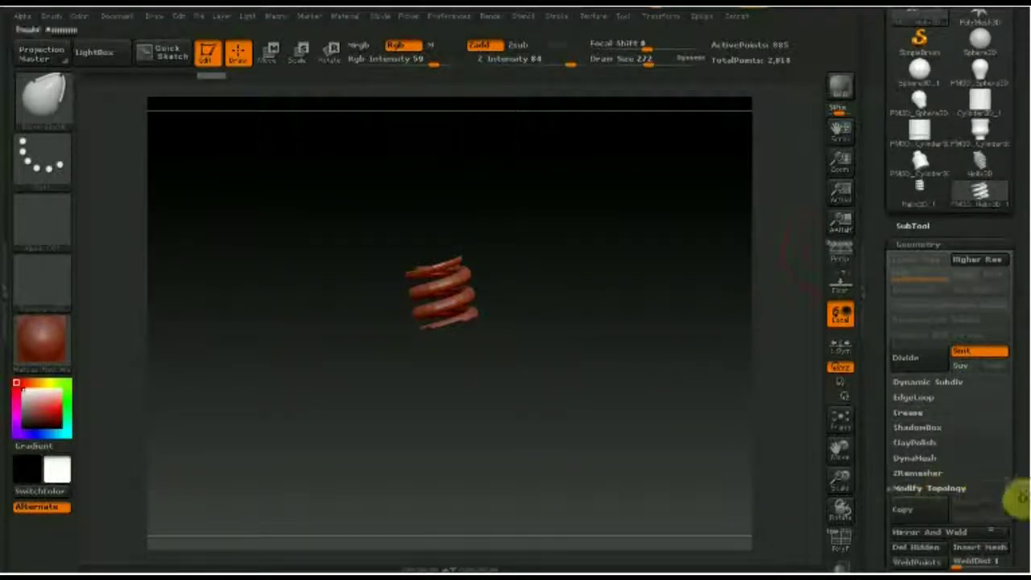
drag(1020, 488, 1017, 402)
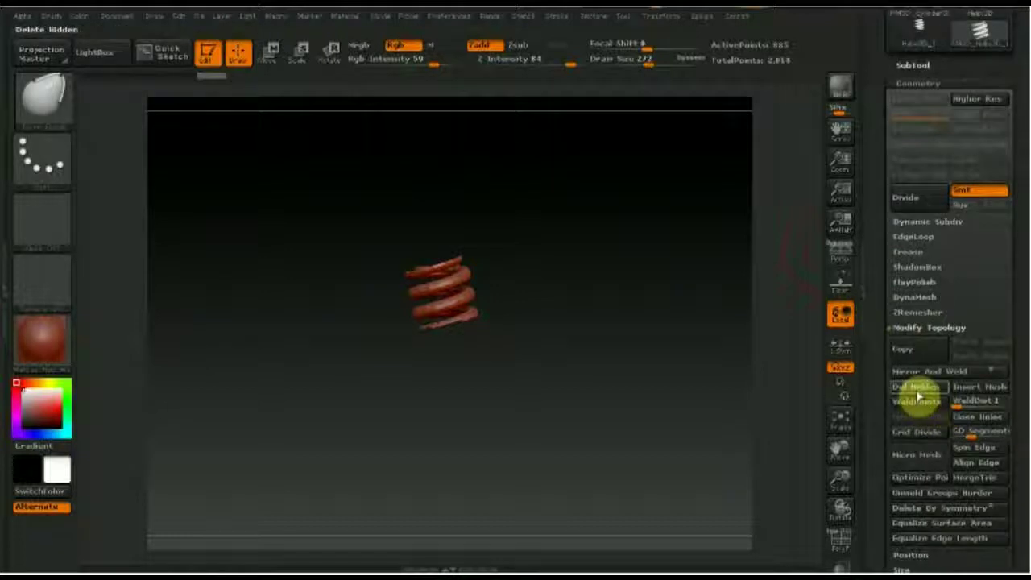
click(976, 420)
mouse_move(579, 424)
mouse_down()
mouse_move(573, 439)
mouse_move(589, 416)
mouse_move(617, 410)
mouse_up()
key(shift)
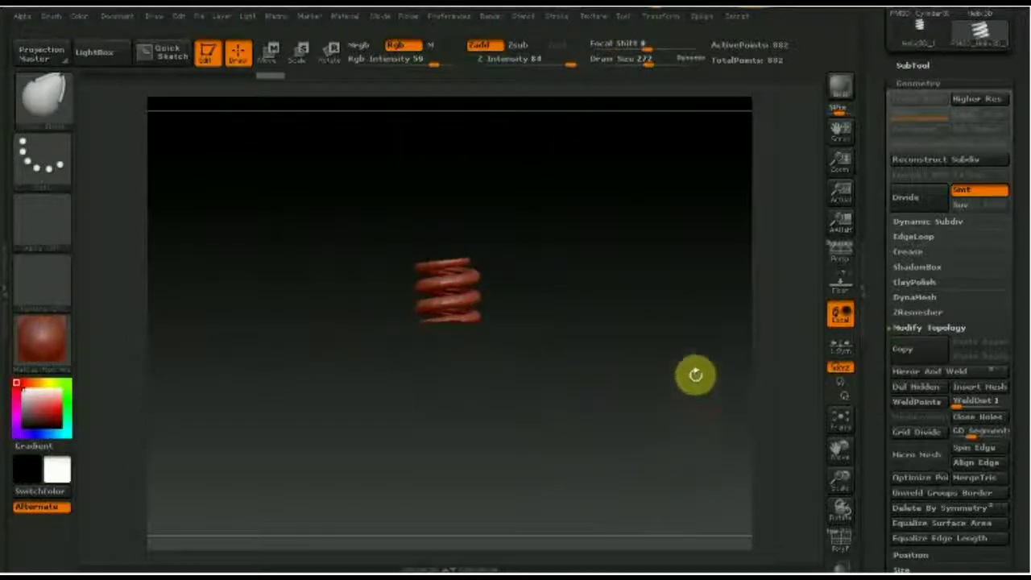
scroll(1016, 161, up, 3)
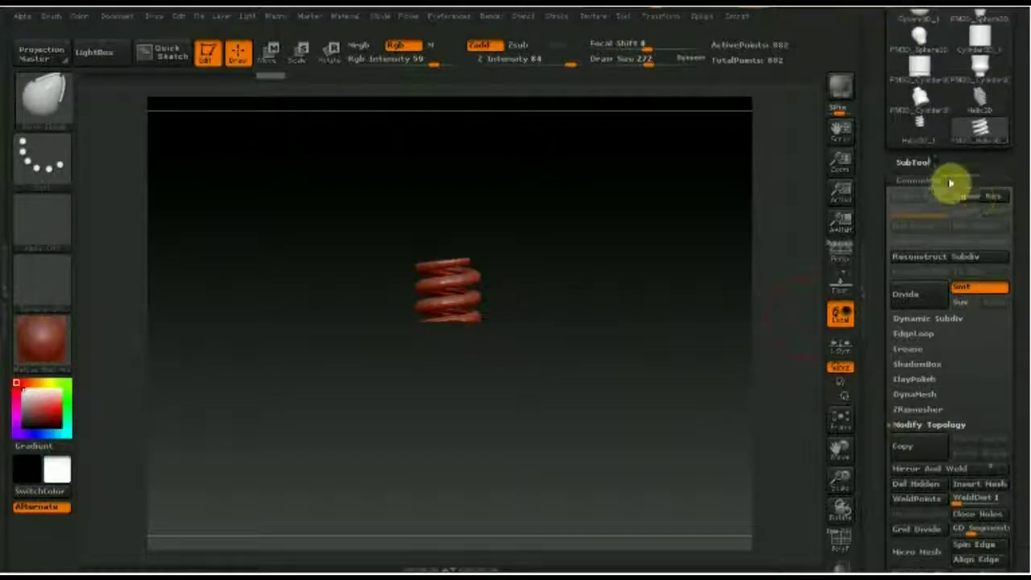
click(911, 161)
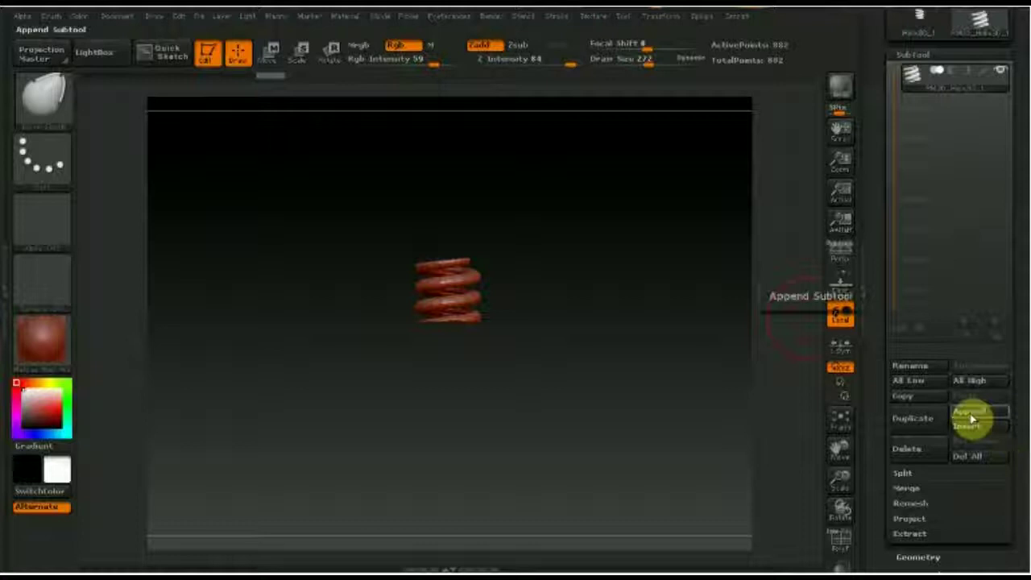
Append PM3D_Cylinder3D_2 as a second subtool and zoom out to view the cup
click(969, 412)
mouse_move(420, 388)
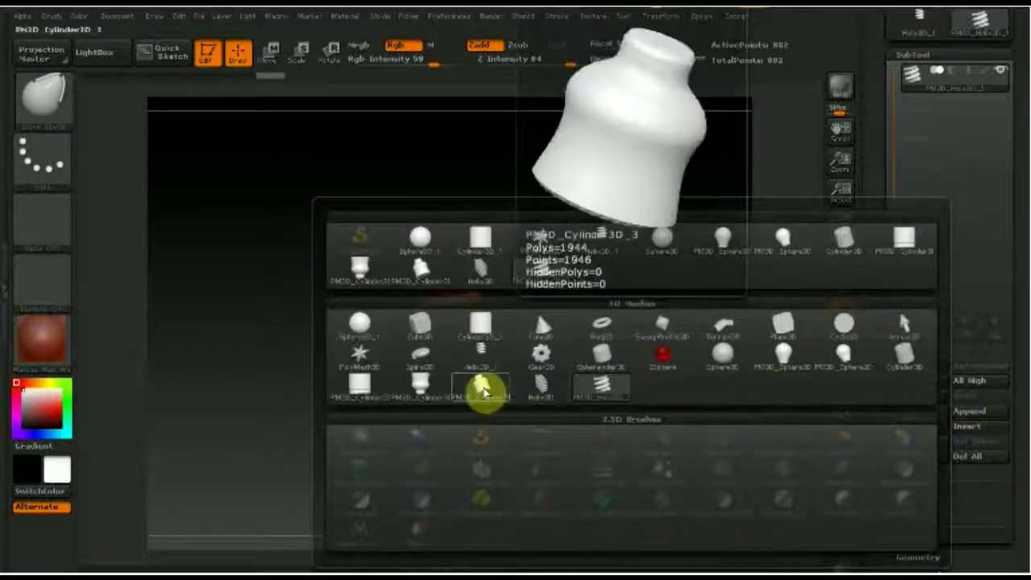
click(425, 386)
click(894, 112)
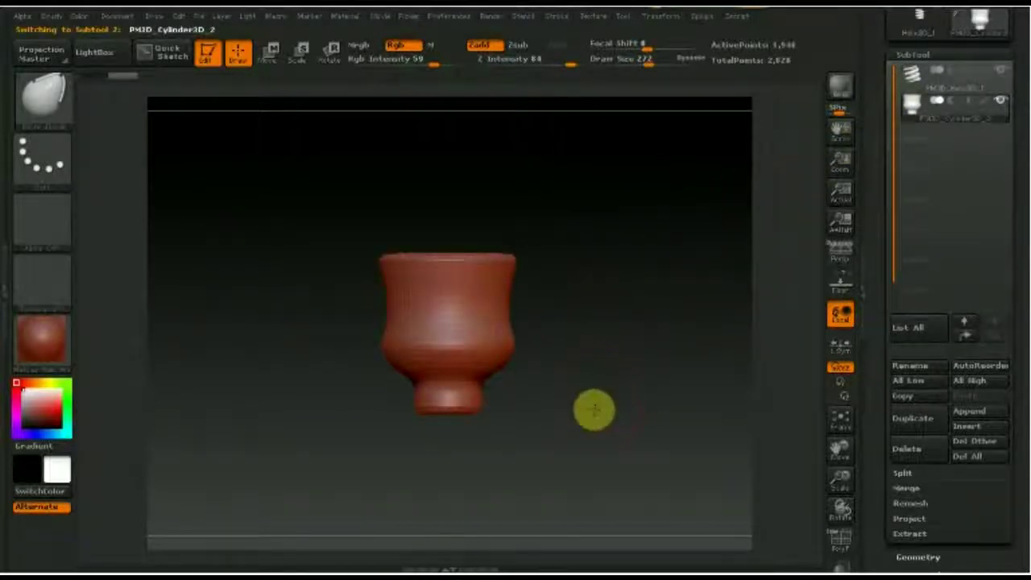
alt+drag(594, 410, 588, 336)
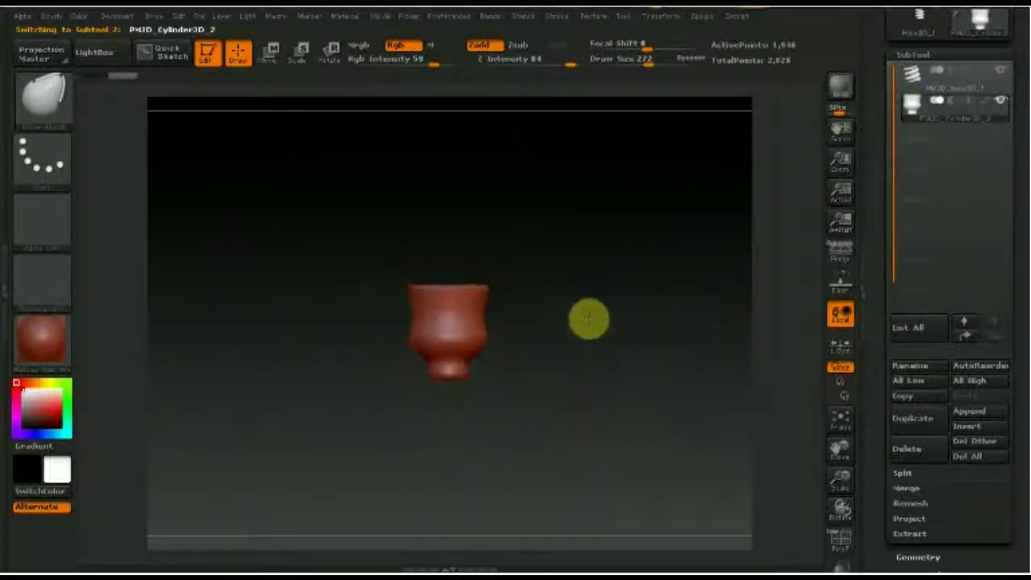
Reselect the spring subtool and show its Geometry size settings
click(915, 77)
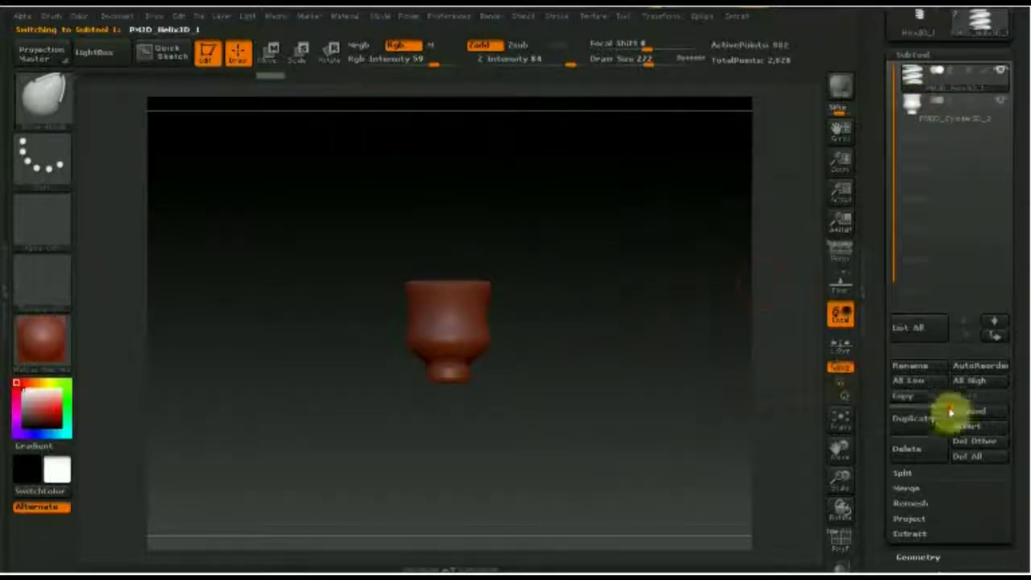
scroll(1022, 362, down, 10)
scroll(1018, 298, up, 3)
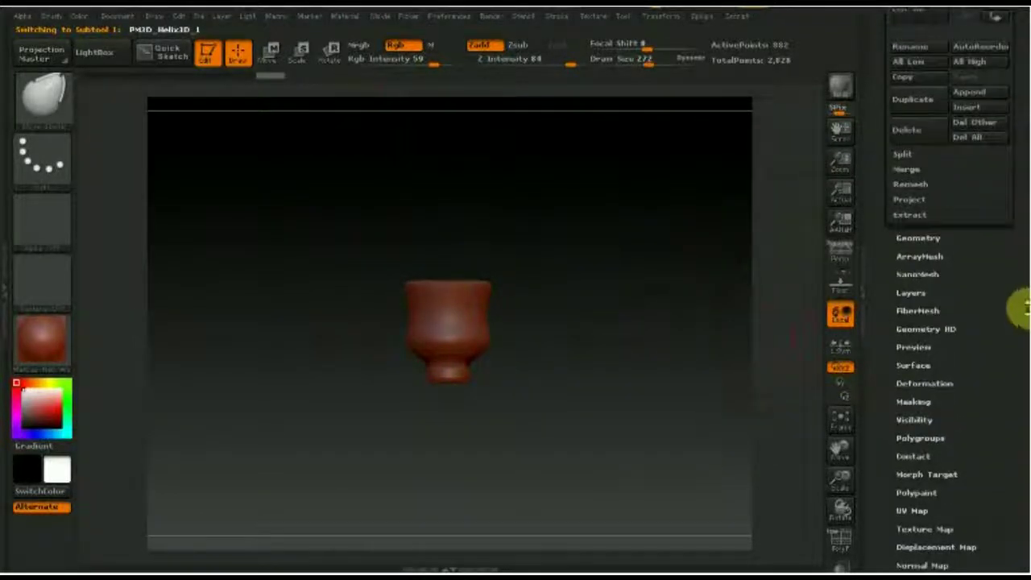
click(916, 239)
click(906, 501)
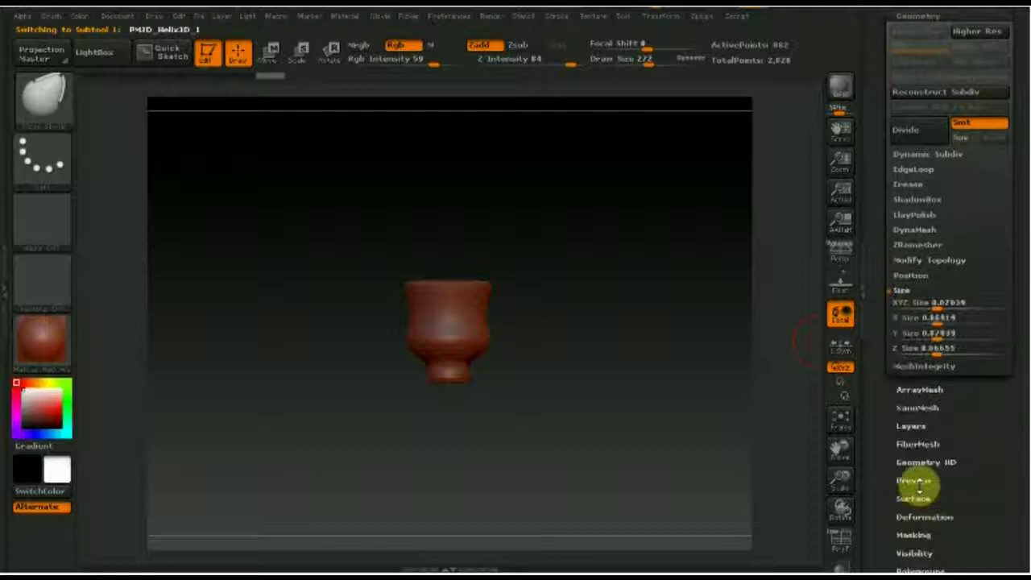
Set the spring's XYZ Size to 1, then drag Y Size to about 1.34884
click(949, 302)
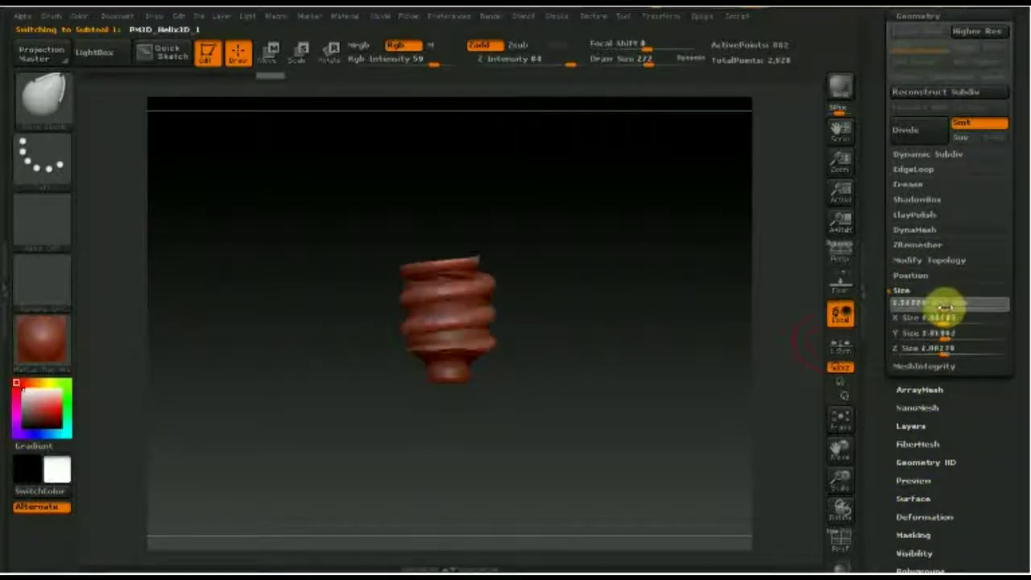
text(1.88874)
key(Return)
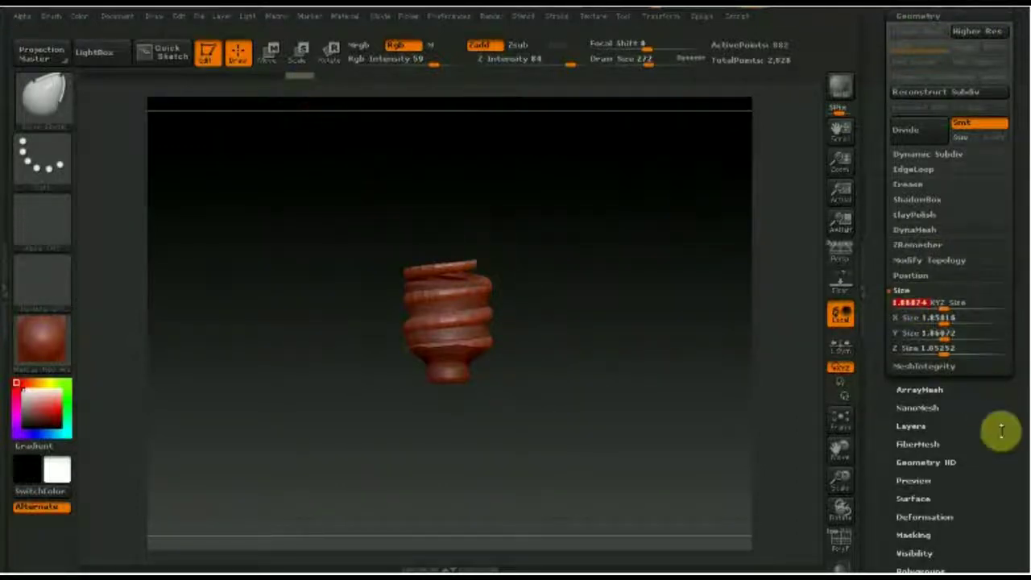
drag(1015, 438, 1013, 375)
click(948, 233)
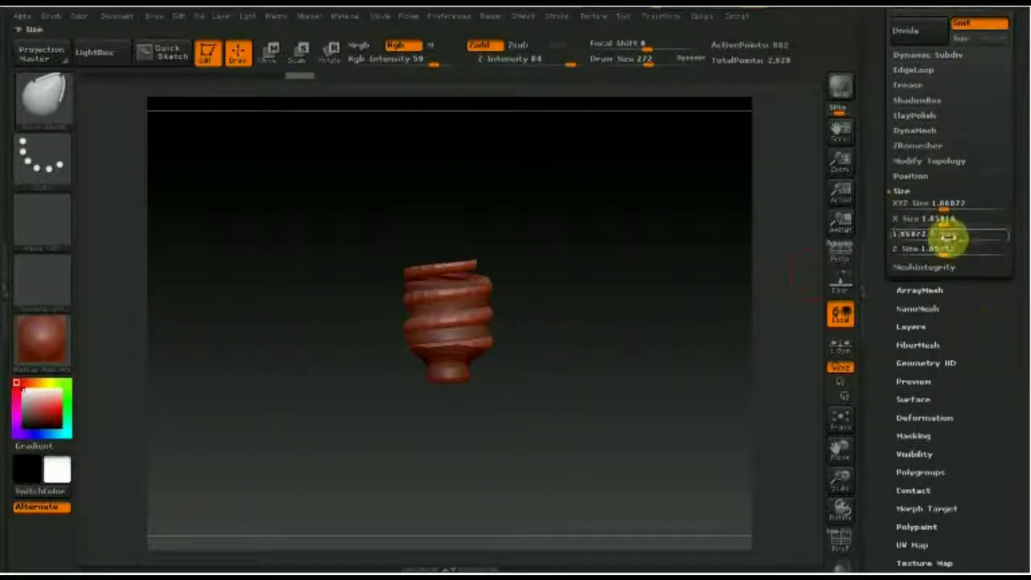
drag(950, 239, 944, 238)
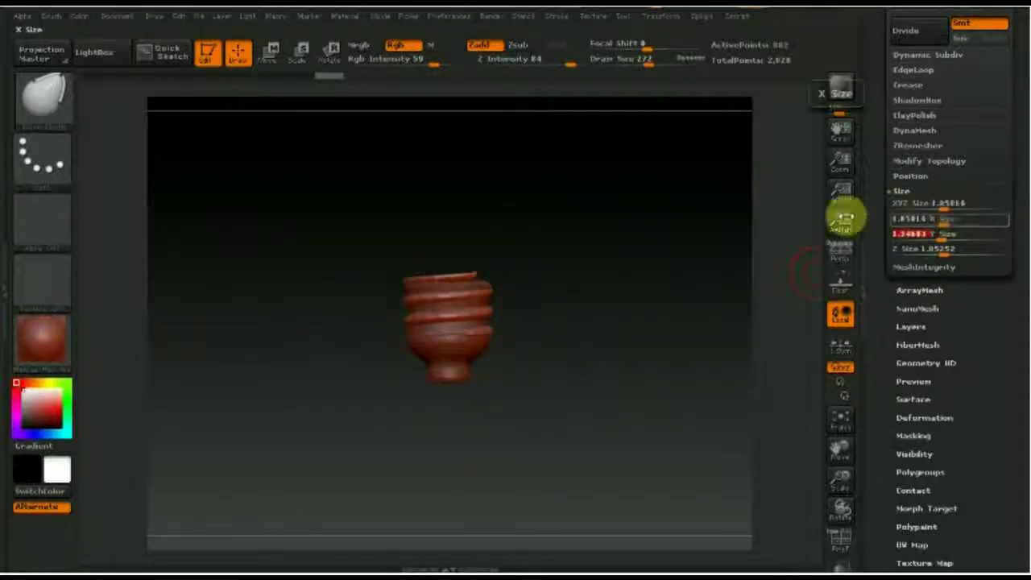
click(272, 50)
Shift the spring vertically with the Move transpose line and widen its overall size
mouse_move(452, 307)
mouse_down()
mouse_move(442, 236)
mouse_move(452, 216)
mouse_up()
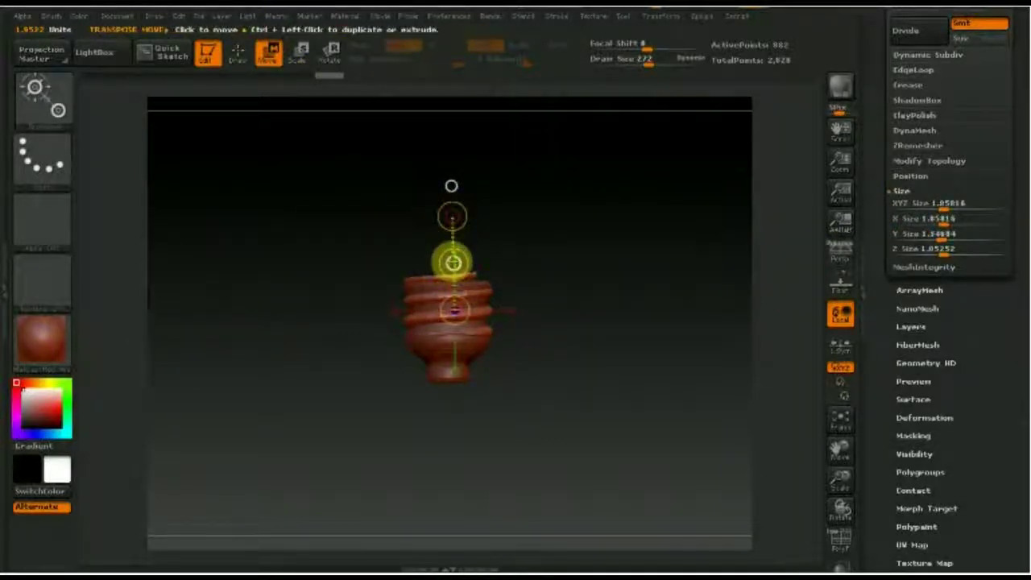
drag(452, 263, 452, 271)
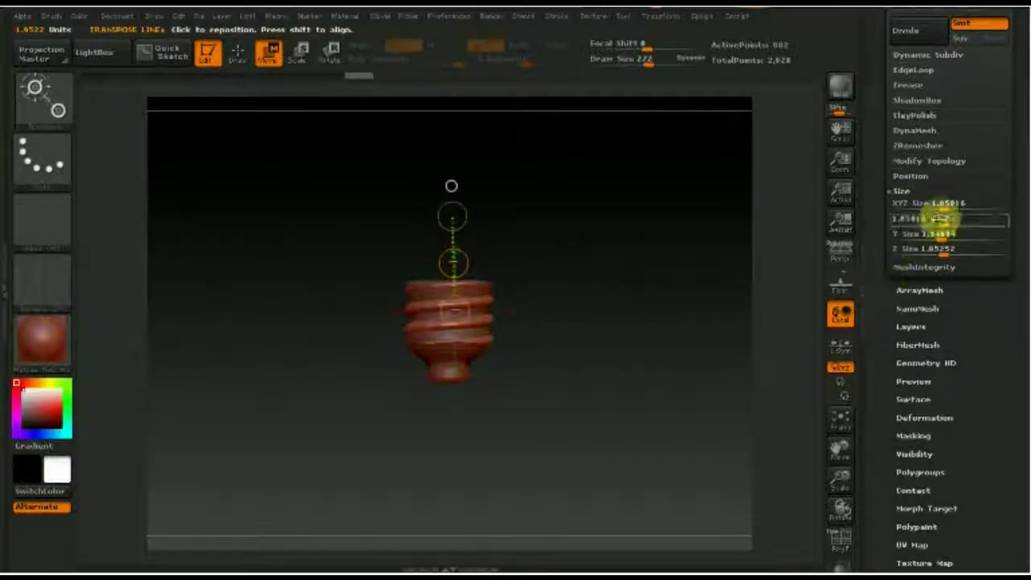
drag(942, 208, 946, 209)
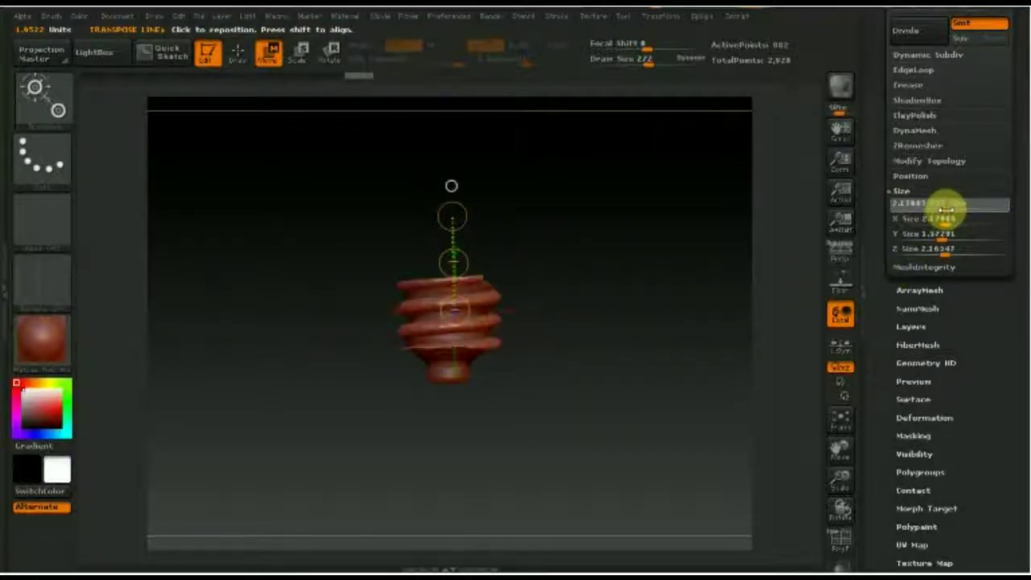
drag(945, 210, 945, 211)
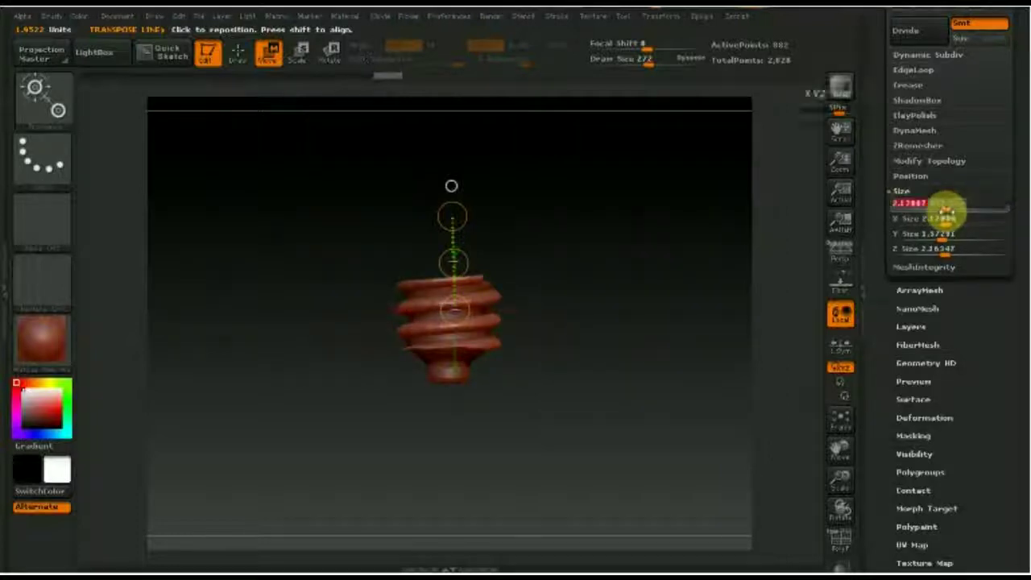
mouse_move(698, 340)
mouse_down()
mouse_move(641, 352)
mouse_move(612, 338)
mouse_move(658, 201)
mouse_move(676, 354)
mouse_up()
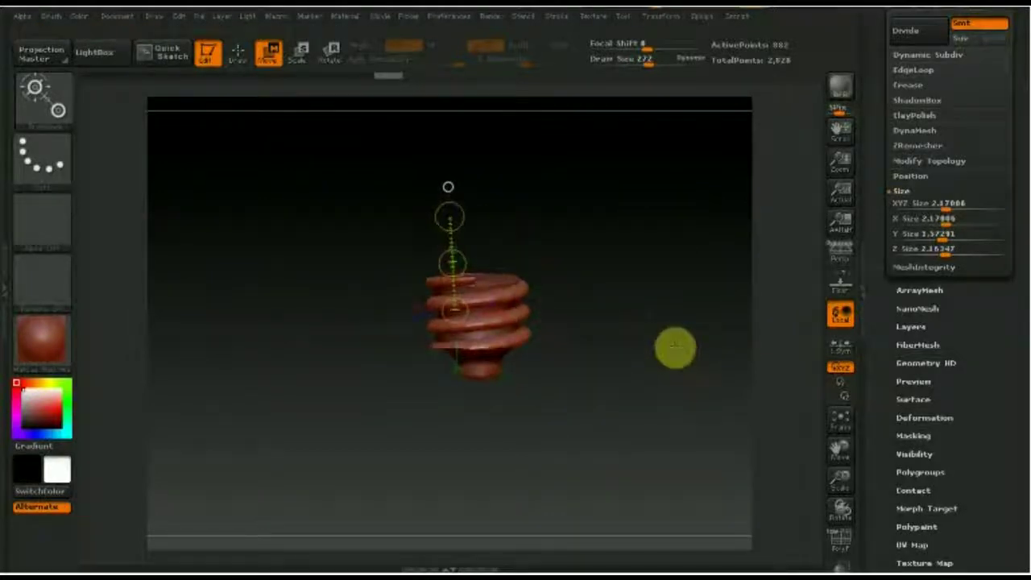
Settle the spring at Y Size 1.24789 and XYZ Size 2.01665 around the cup
click(946, 234)
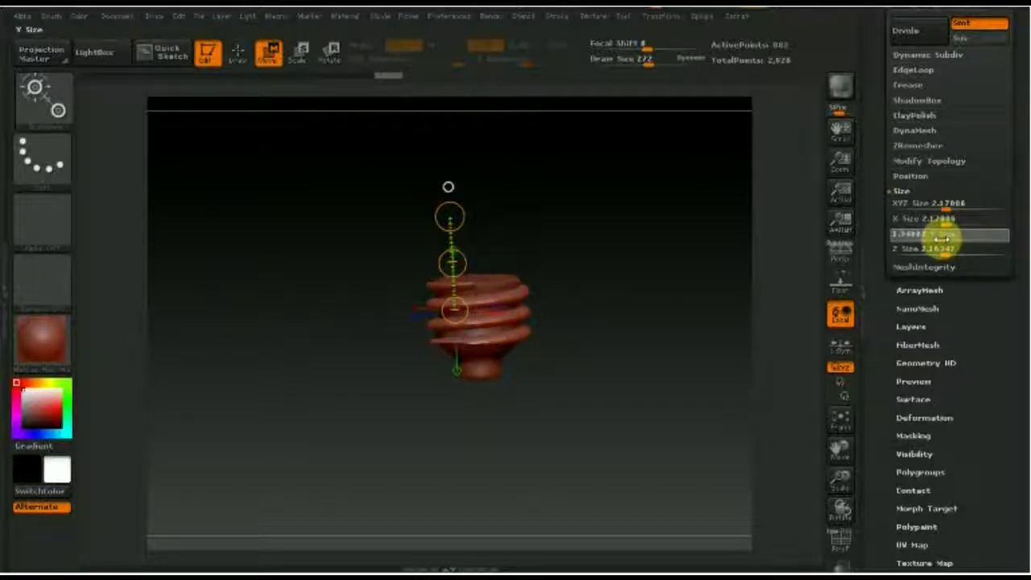
key(Return)
mouse_move(613, 314)
mouse_down()
mouse_move(629, 259)
mouse_move(782, 247)
mouse_up()
click(938, 204)
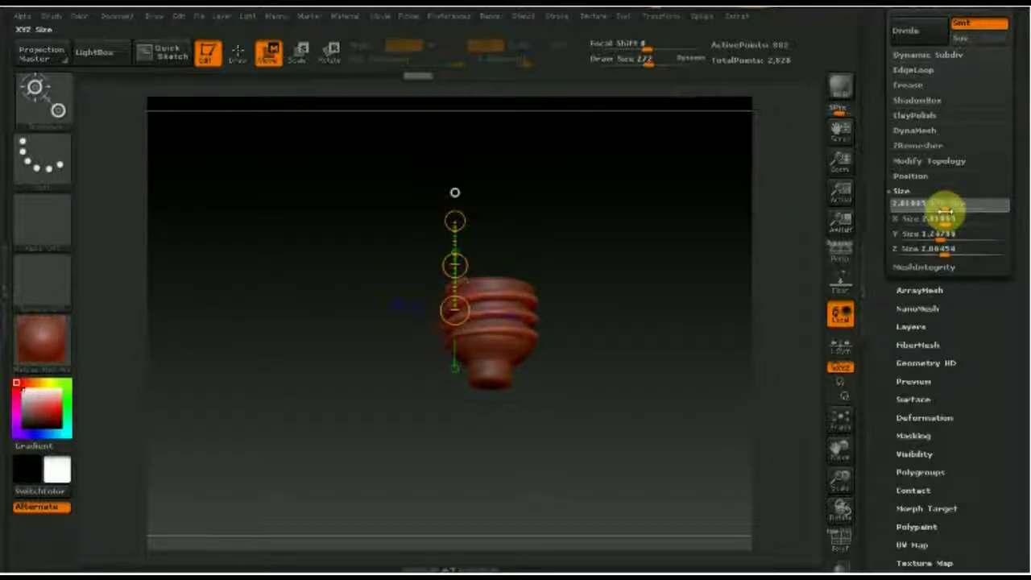
mouse_move(681, 258)
mouse_down()
mouse_move(620, 308)
mouse_move(625, 366)
mouse_up()
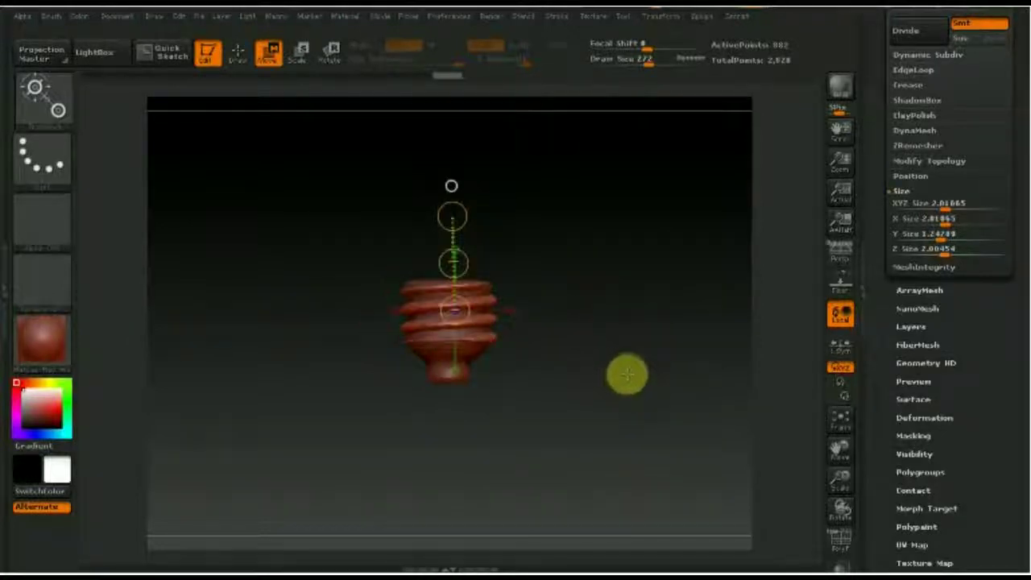
mouse_move(594, 363)
mouse_down()
mouse_move(593, 432)
mouse_move(617, 428)
mouse_up()
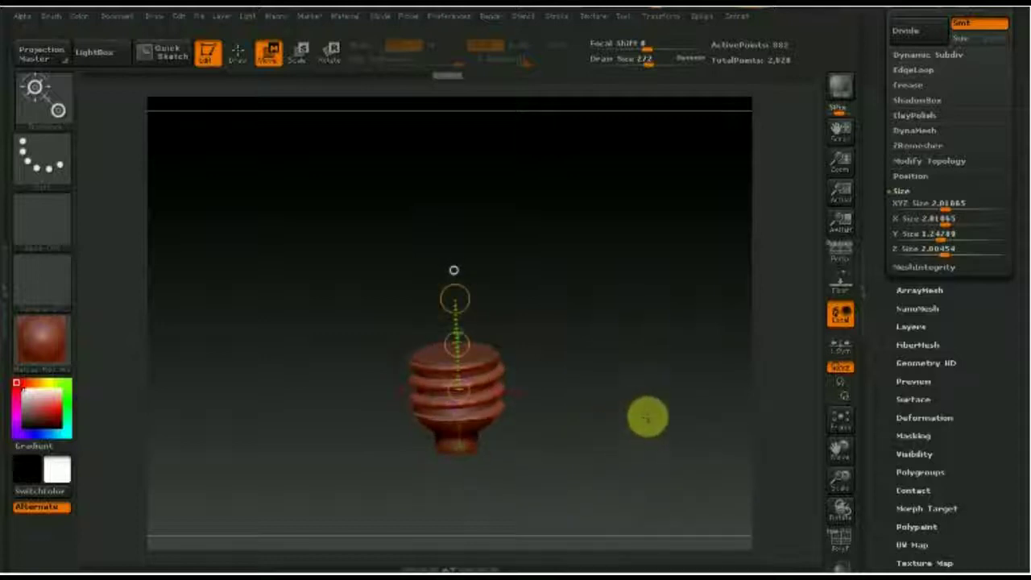
drag(1023, 113, 1023, 155)
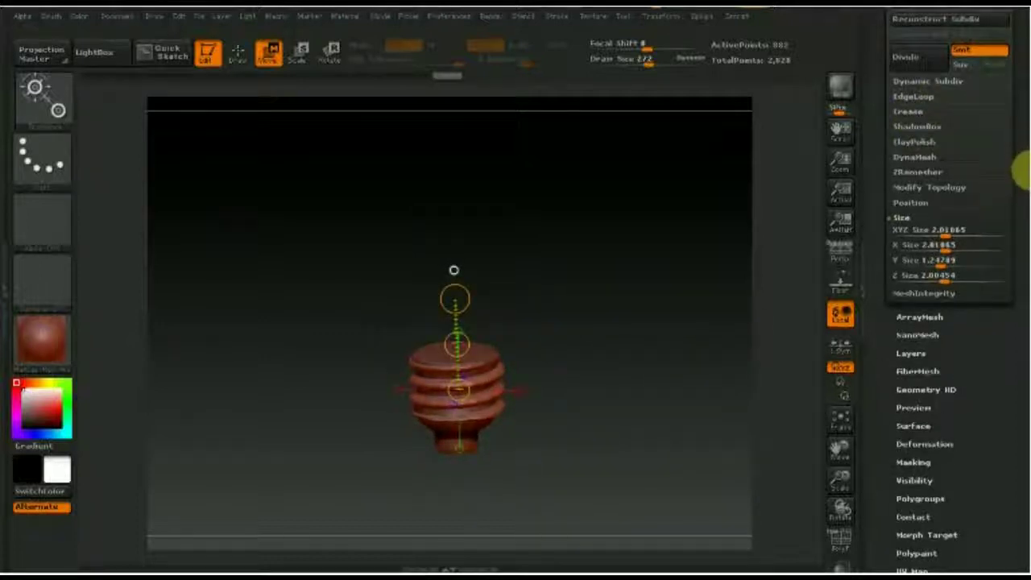
scroll(966, 161, up, 5)
click(916, 144)
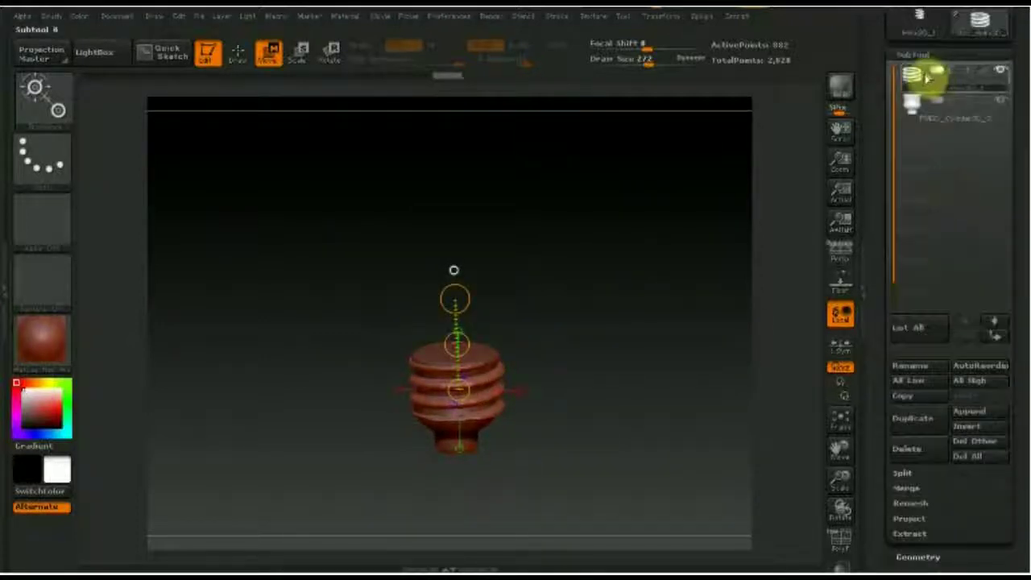
Append a Sphere3D mesh as a new subtool and select it
click(976, 417)
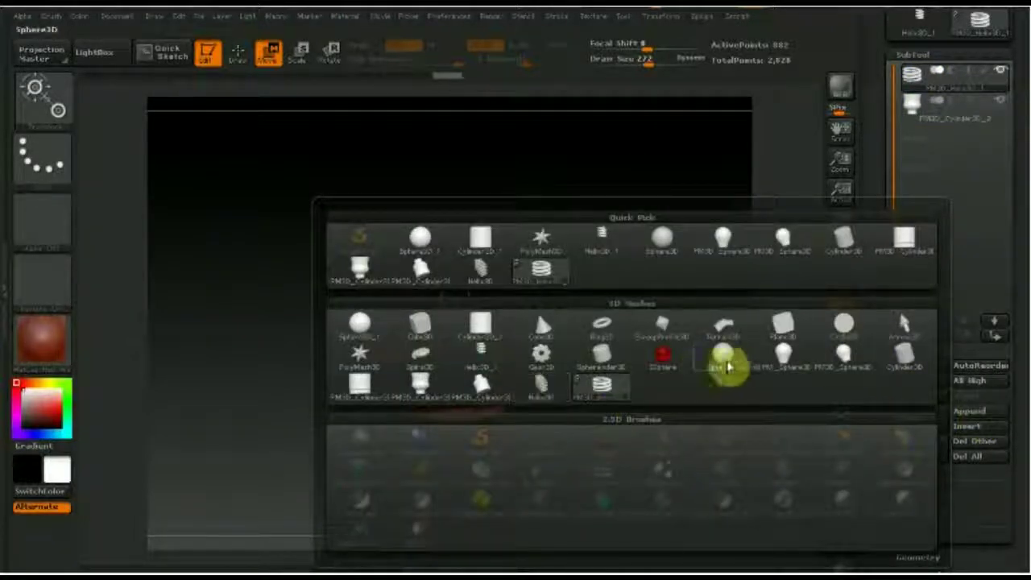
click(845, 360)
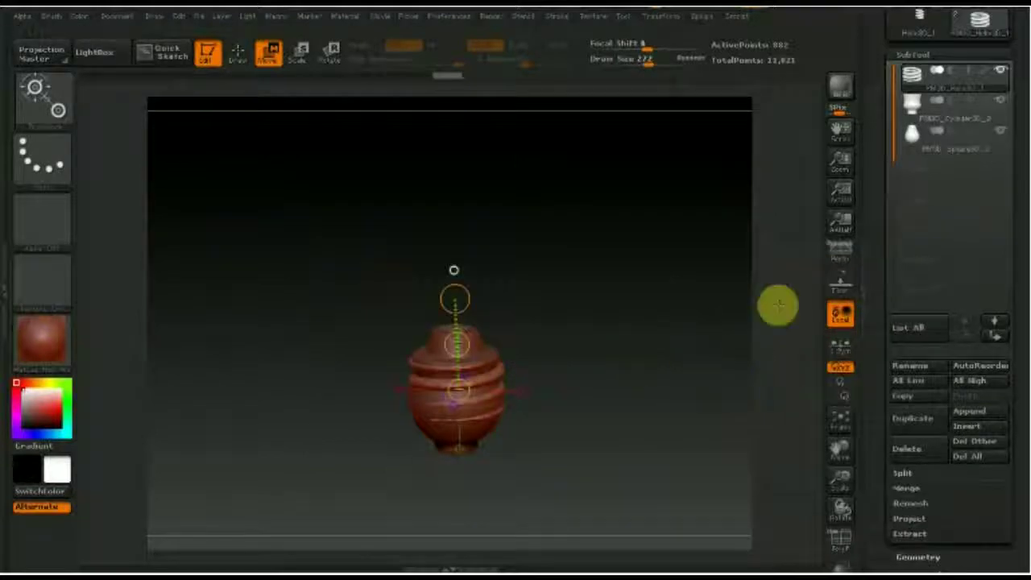
click(918, 143)
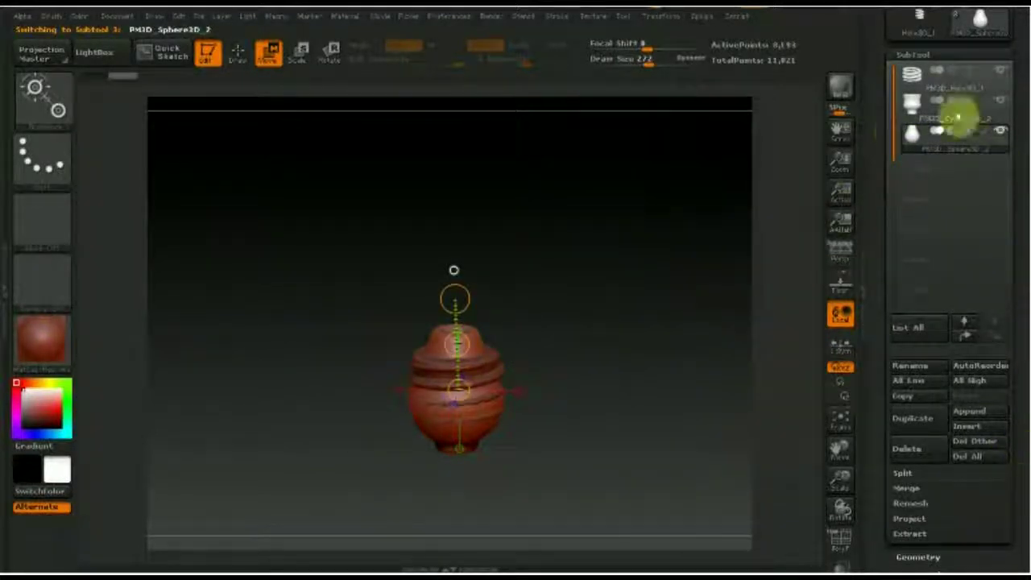
Delete the accidentally appended second sphere, keeping PM3D_Sphere3D_1
click(981, 414)
click(785, 356)
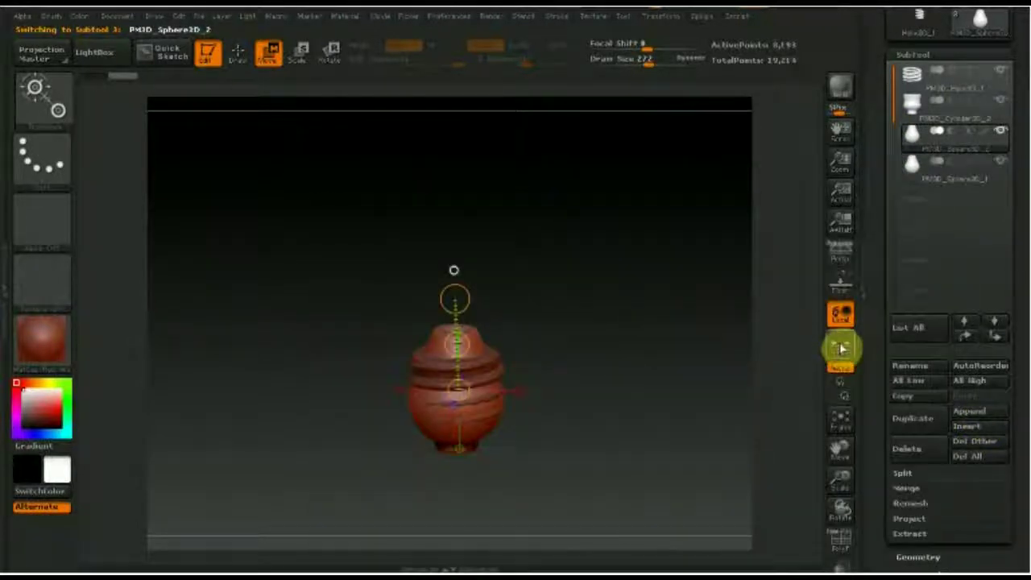
mouse_move(950, 169)
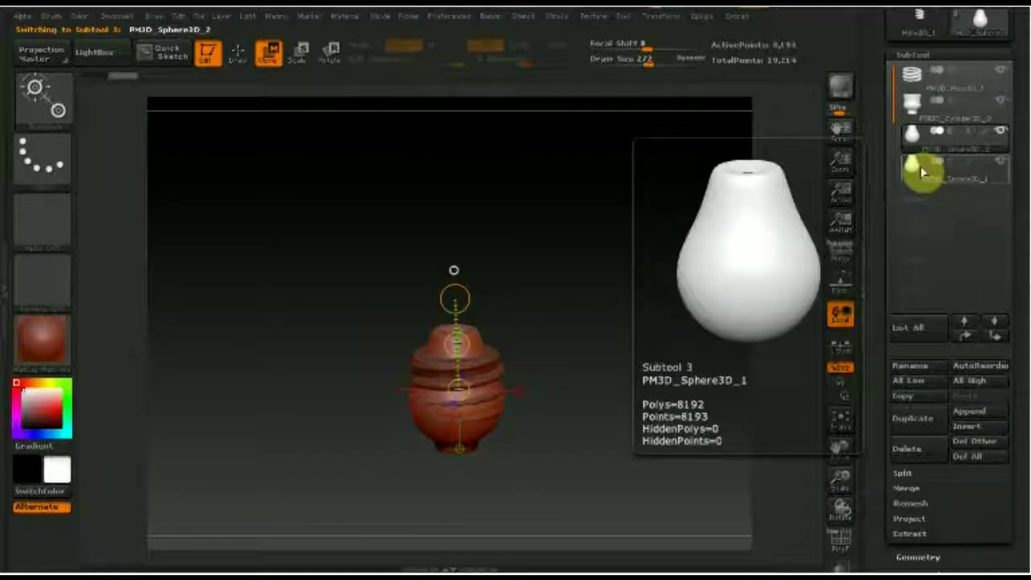
click(909, 448)
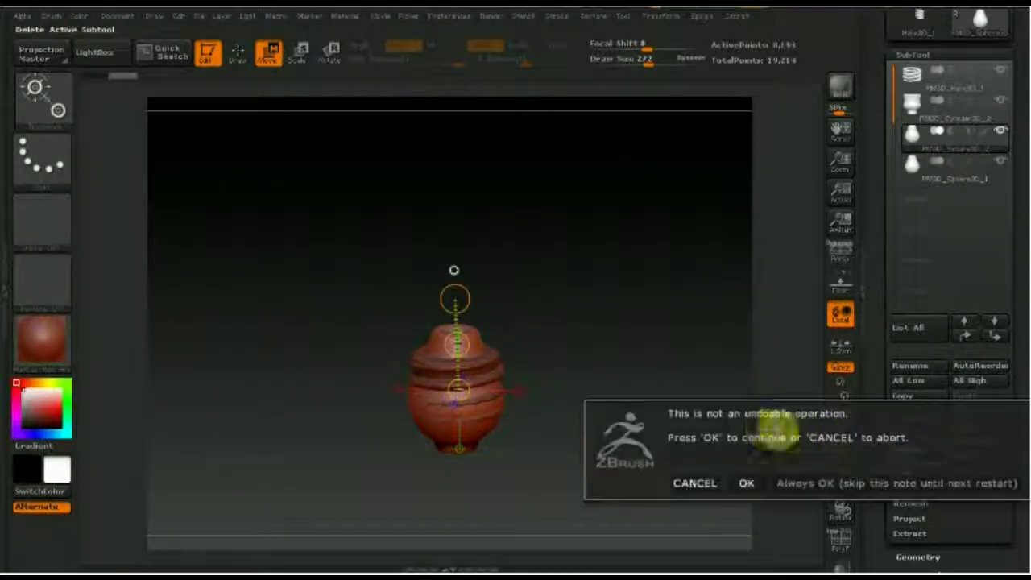
click(746, 483)
mouse_move(1019, 471)
mouse_down()
mouse_move(1014, 382)
mouse_move(1019, 472)
mouse_move(1024, 348)
mouse_move(962, 323)
mouse_up()
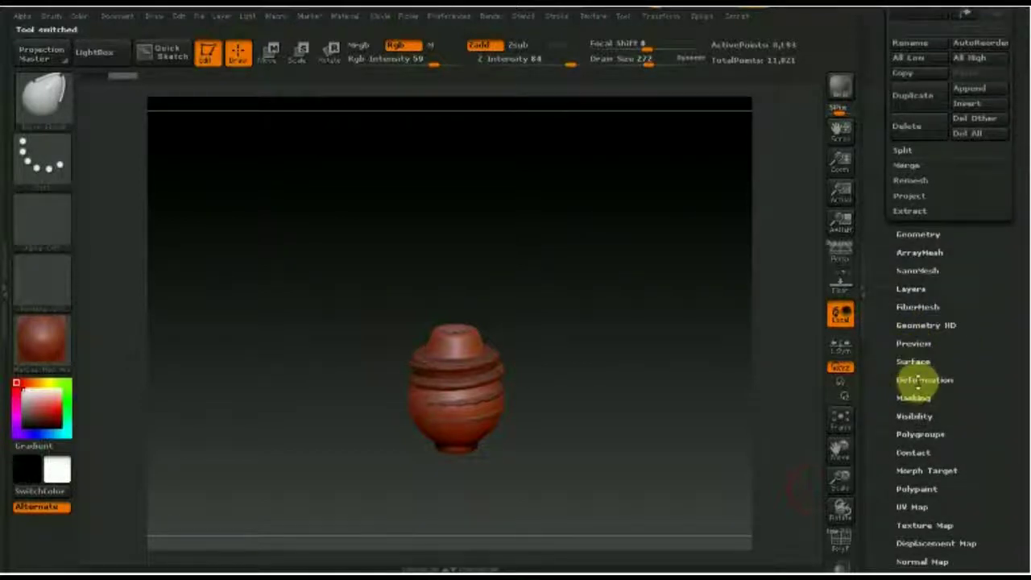
Flip the sphere via Deformation Rotate, raise it above the base, and enlarge it
click(923, 381)
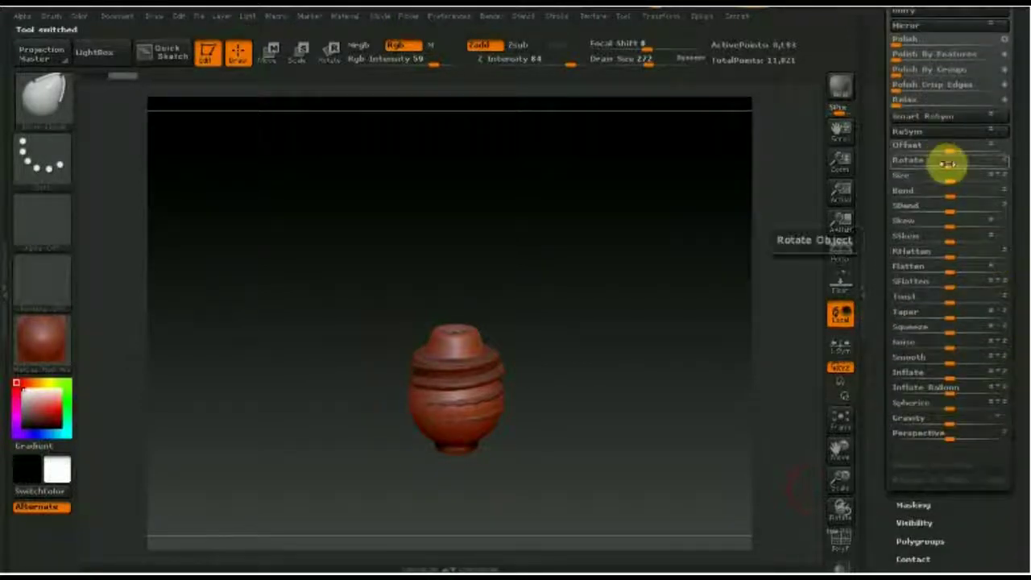
drag(952, 163, 1001, 189)
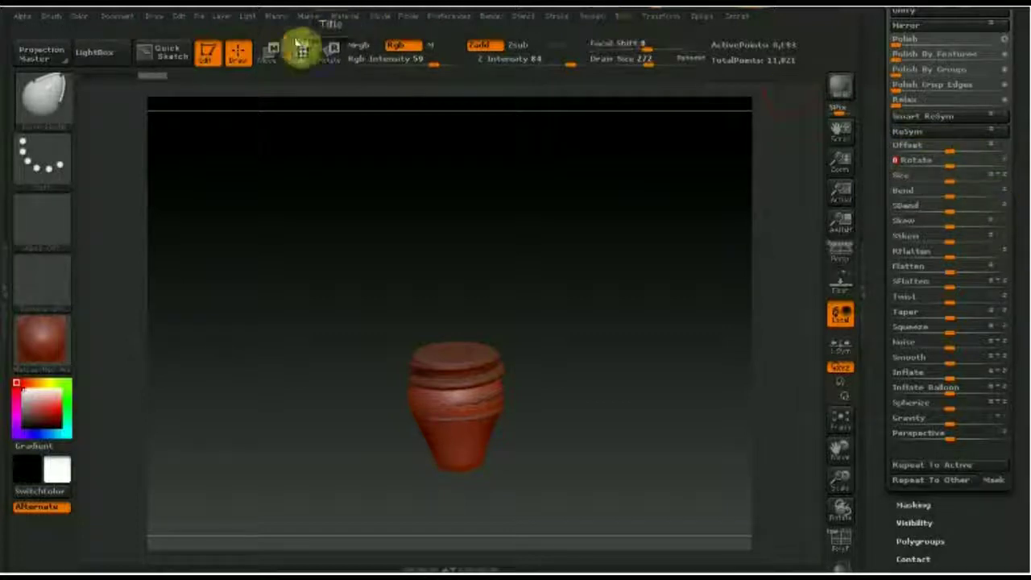
click(269, 54)
drag(456, 279, 482, 252)
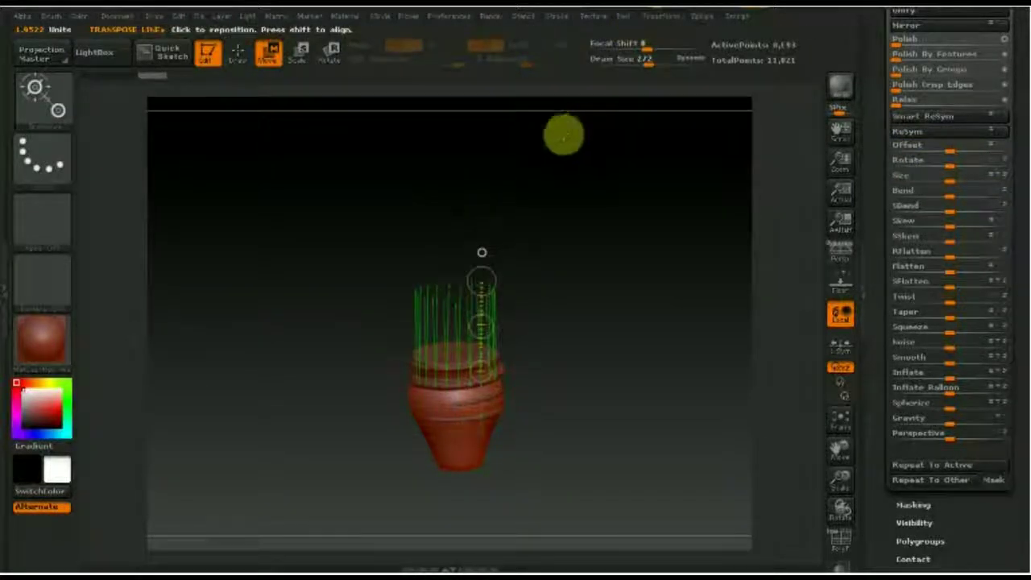
drag(457, 402, 460, 301)
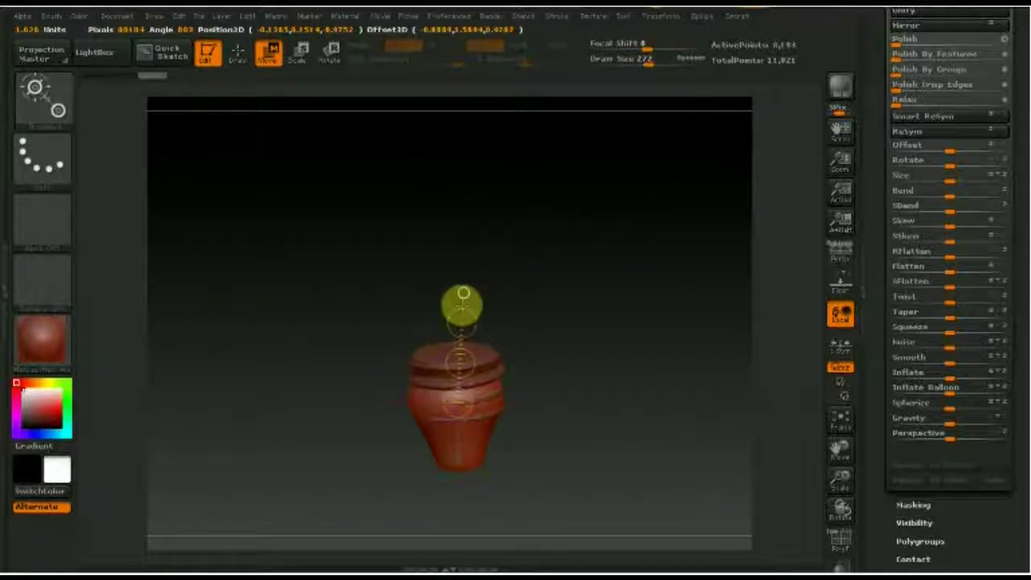
drag(460, 341, 453, 222)
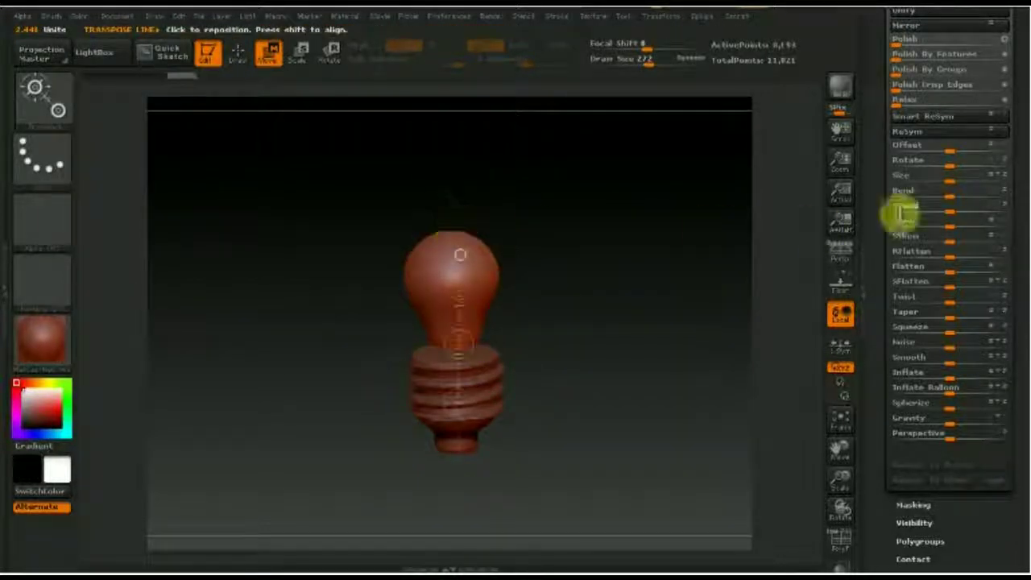
drag(950, 182, 998, 190)
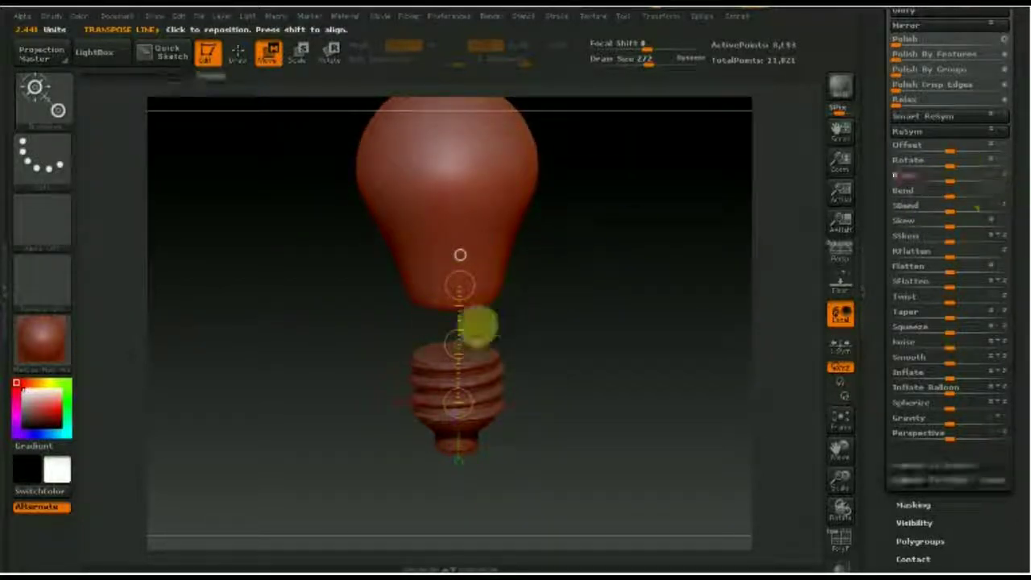
Lower the glass bulb down toward the threaded base and line it up
drag(460, 344, 616, 358)
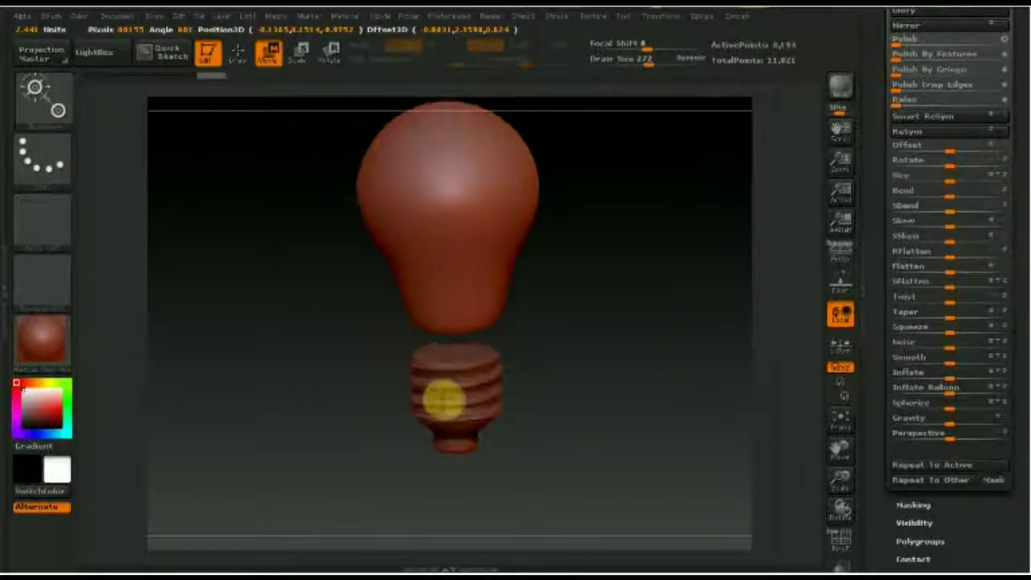
mouse_move(453, 346)
mouse_down()
mouse_move(368, 352)
mouse_move(444, 352)
mouse_move(653, 317)
mouse_move(653, 350)
mouse_up()
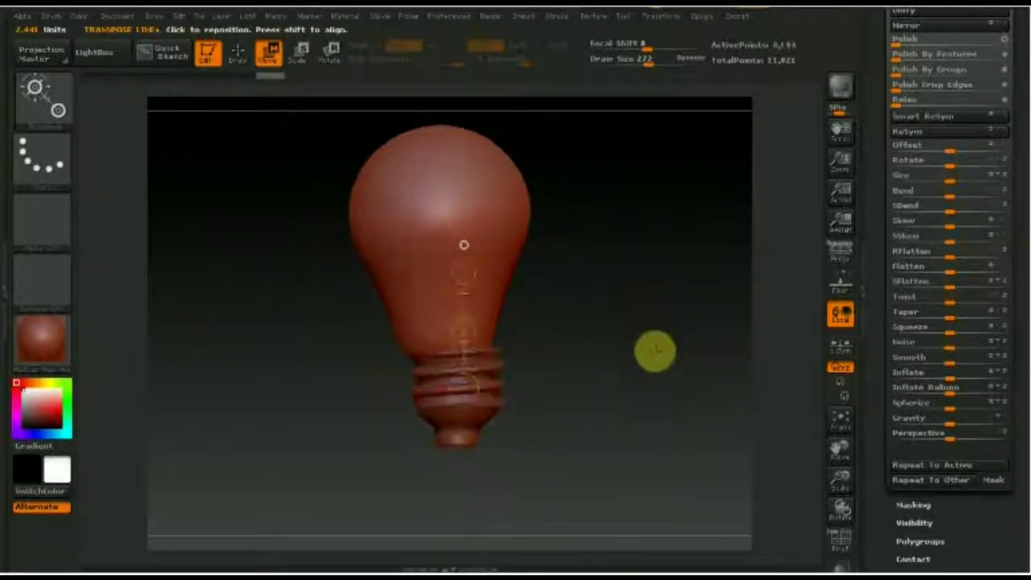
drag(464, 329, 476, 330)
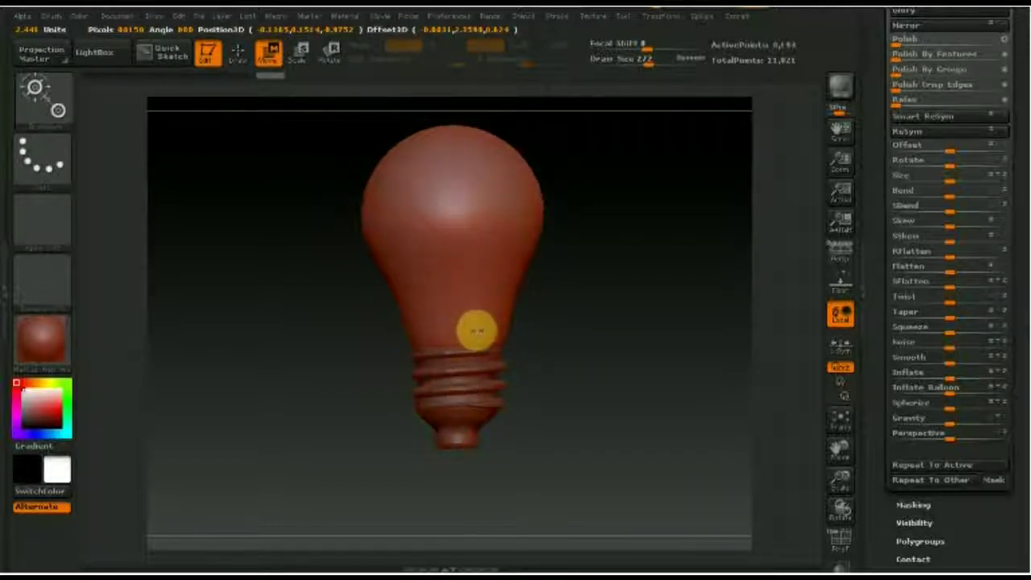
Undo the oversized scaling and seat the bulb snugly on the threads
click(281, 50)
drag(441, 419, 445, 311)
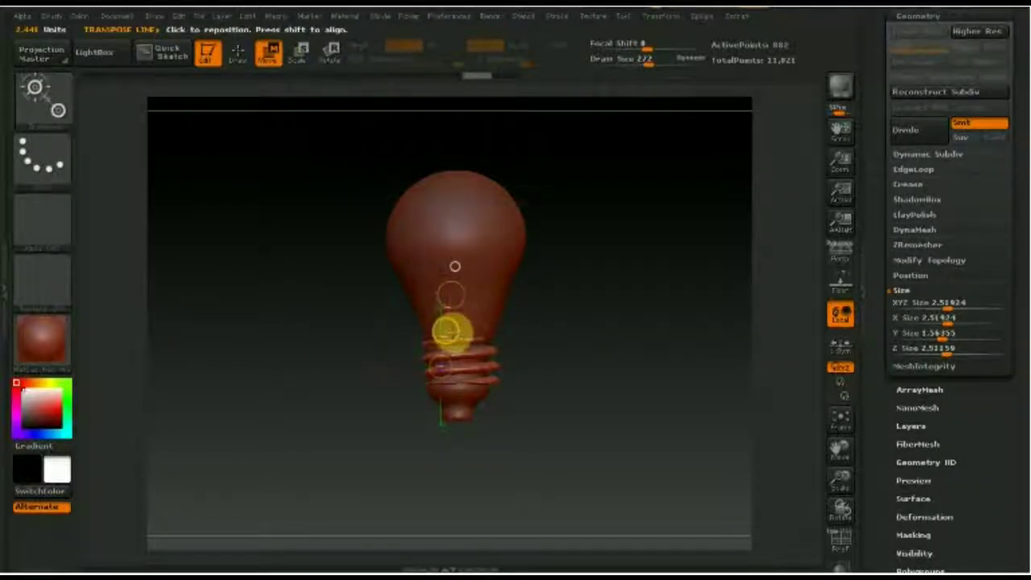
drag(445, 330, 446, 333)
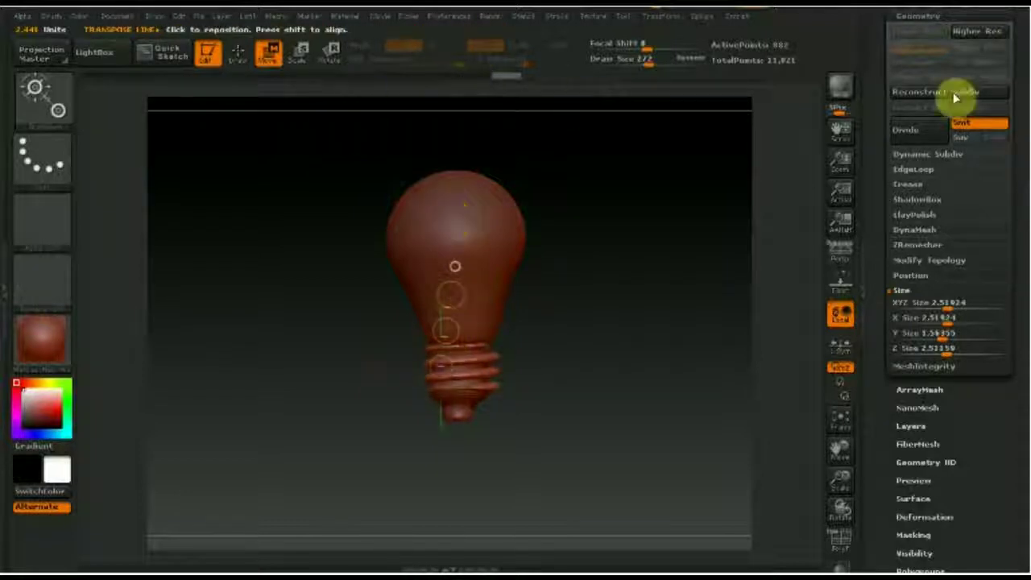
drag(443, 332, 445, 330)
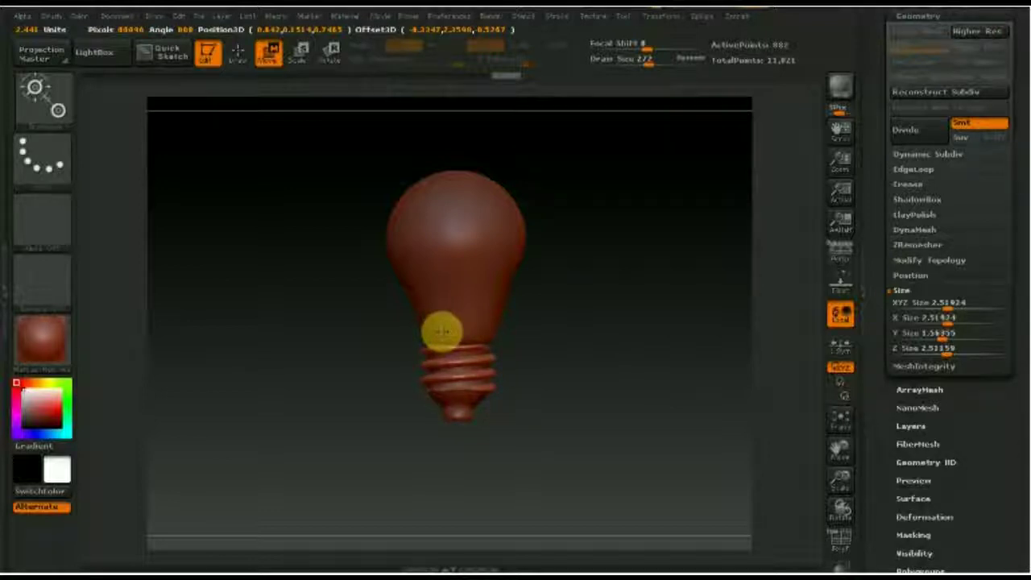
Quick-save the light bulb project
key(ctrl+s)
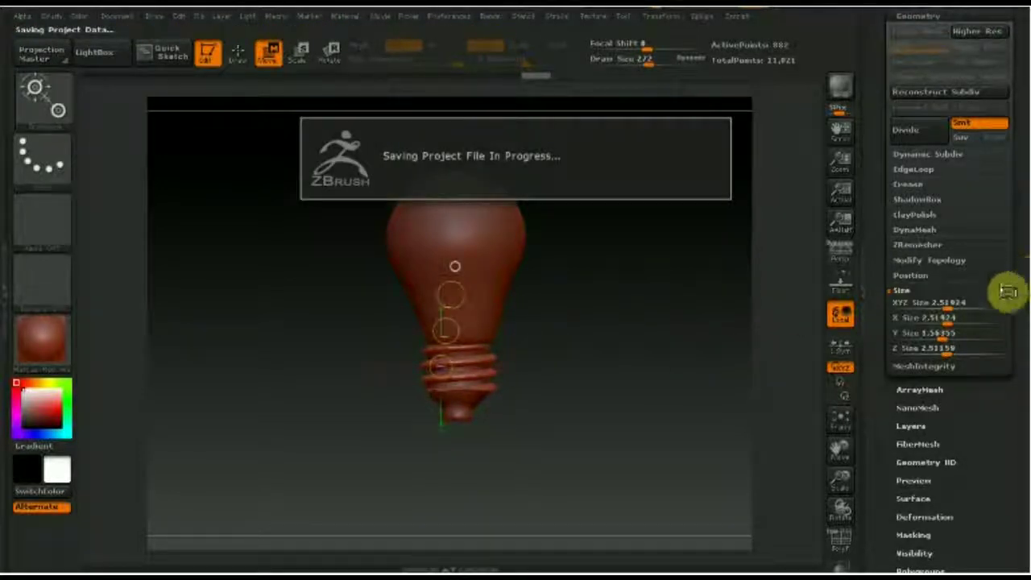
scroll(1013, 297, up, 2)
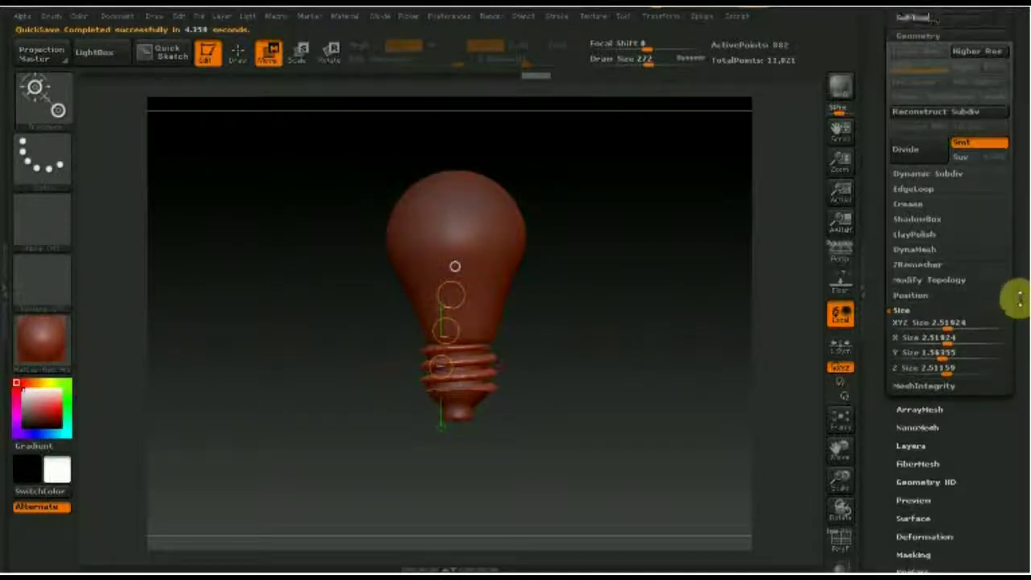
scroll(1006, 330, up, 4)
scroll(1003, 314, down, 1)
Select the sphere subtool and shift the bulb slightly left to centre it on the base
click(921, 120)
mouse_move(942, 117)
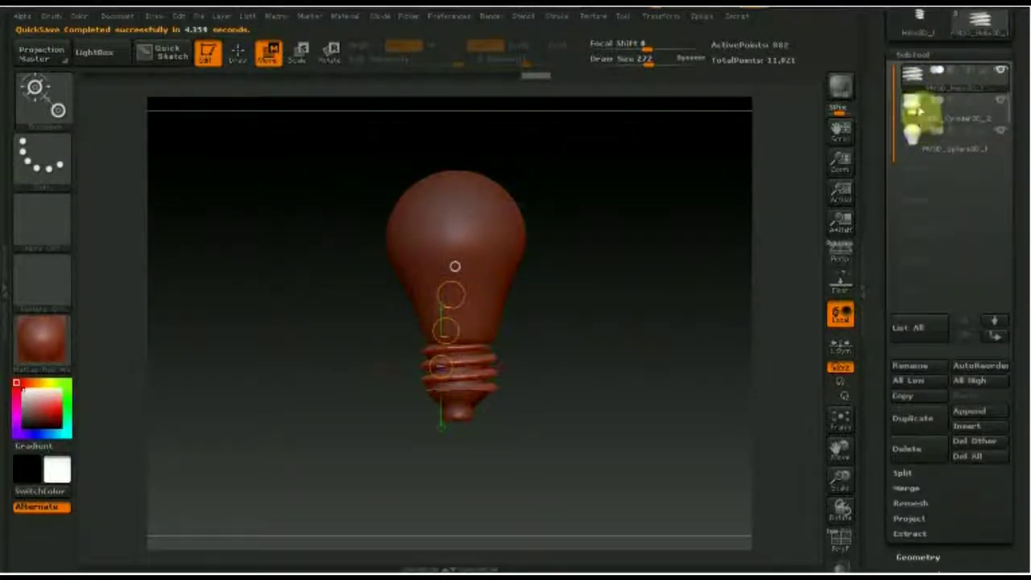
click(906, 133)
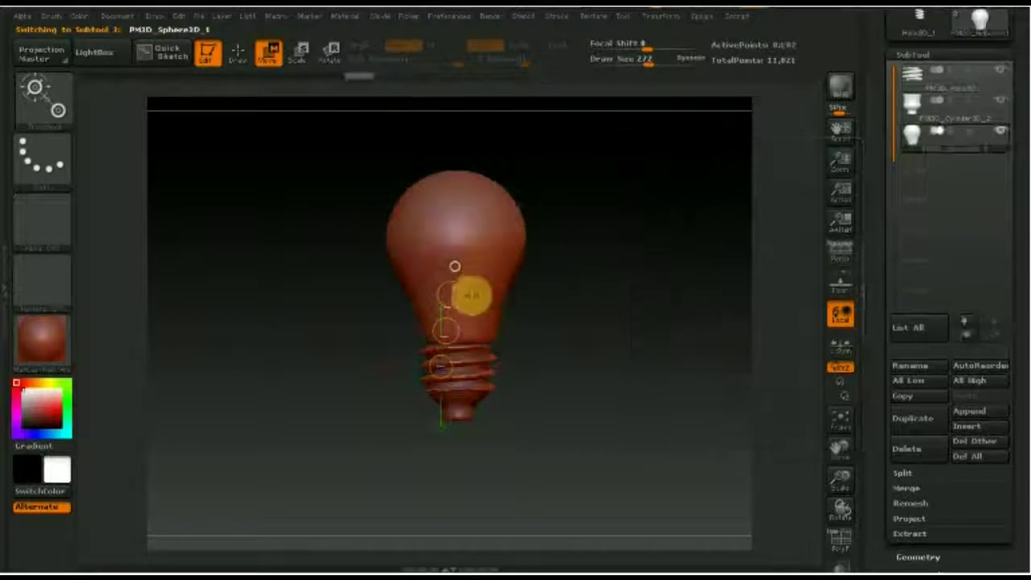
drag(445, 330, 441, 330)
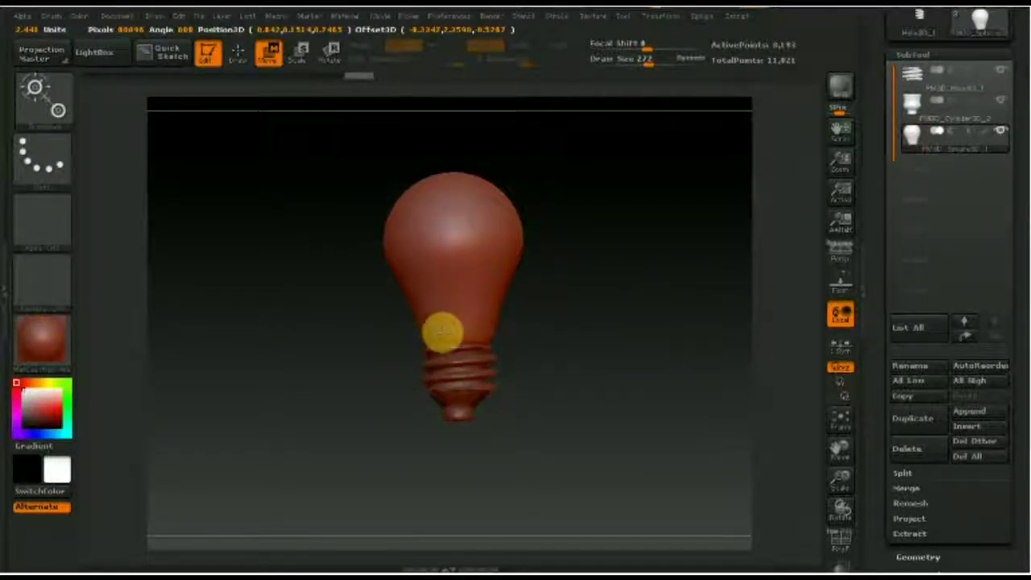
click(442, 332)
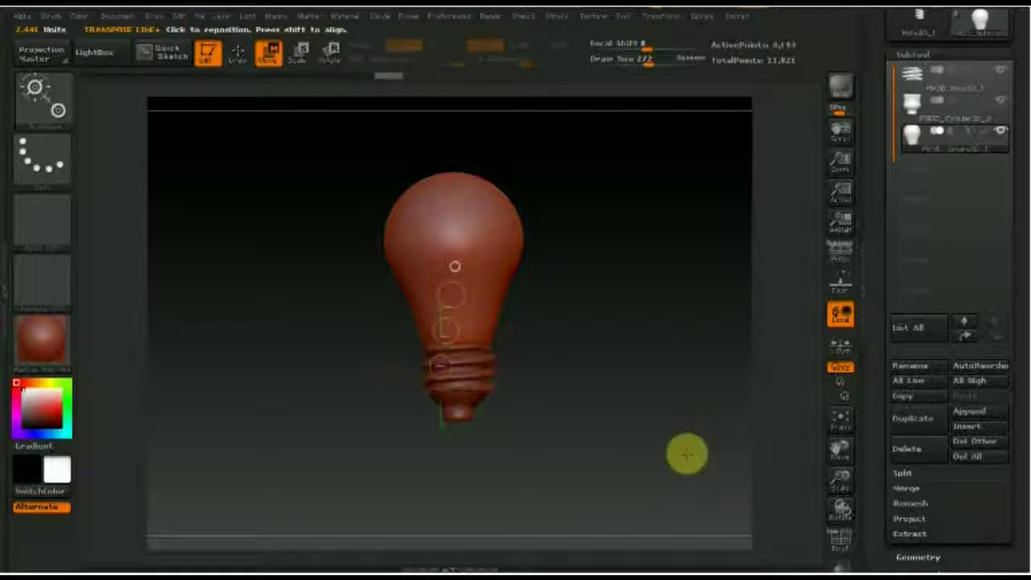
click(237, 52)
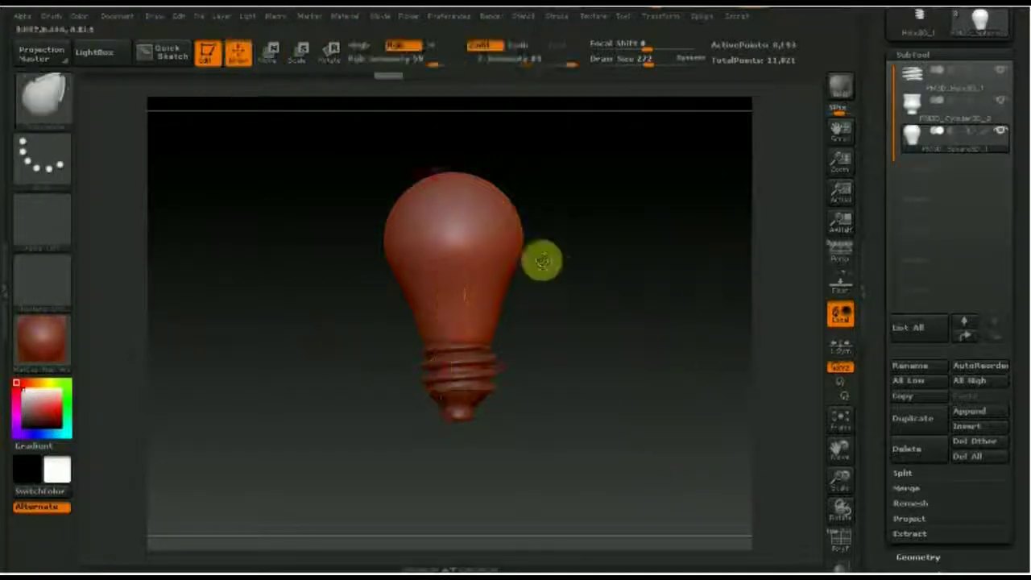
mouse_move(610, 380)
mouse_down()
mouse_move(582, 494)
mouse_move(593, 370)
mouse_move(617, 442)
mouse_move(585, 336)
mouse_move(575, 167)
mouse_move(575, 304)
mouse_move(625, 290)
mouse_move(595, 391)
mouse_move(583, 386)
mouse_up()
click(269, 51)
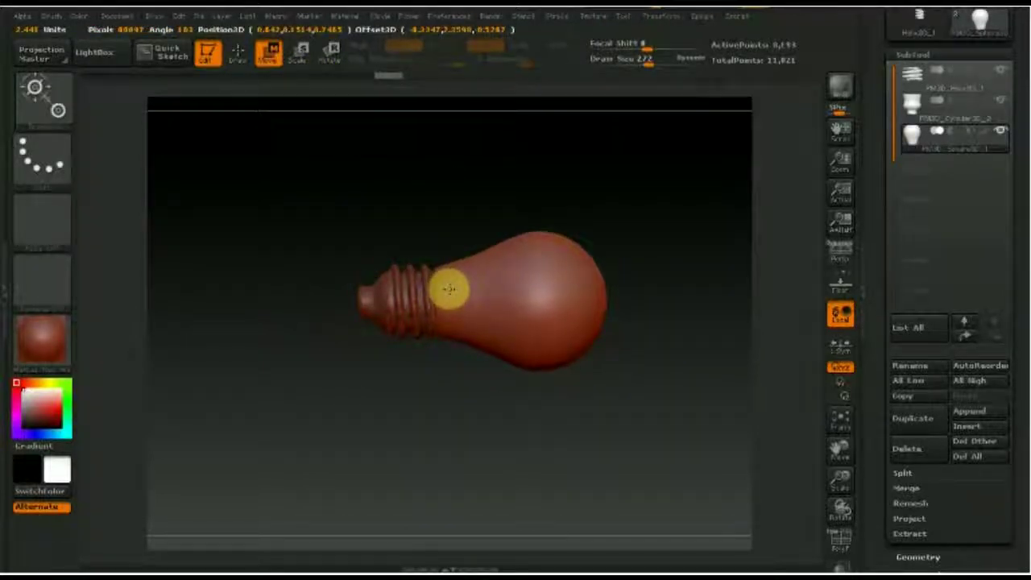
drag(449, 290, 512, 302)
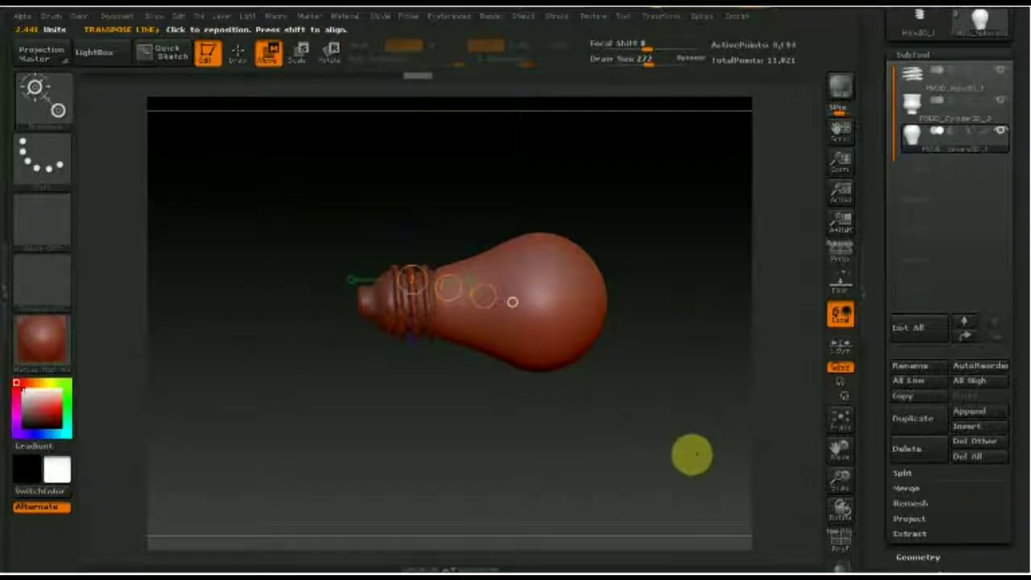
drag(692, 455, 653, 349)
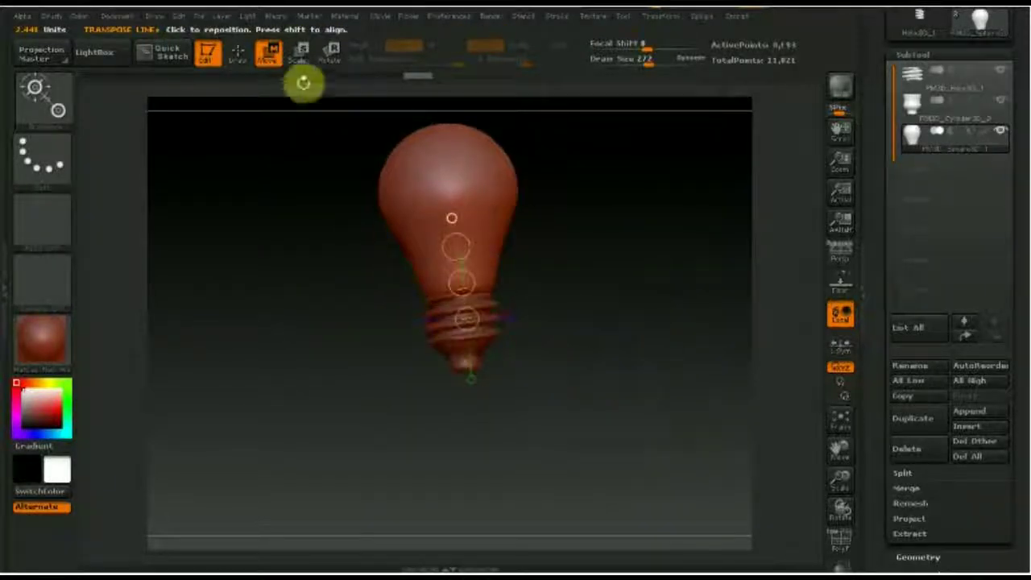
click(238, 52)
mouse_move(574, 313)
mouse_down()
mouse_move(573, 381)
mouse_move(627, 392)
mouse_move(617, 421)
mouse_move(655, 414)
mouse_move(631, 430)
mouse_move(633, 414)
mouse_move(639, 424)
mouse_up()
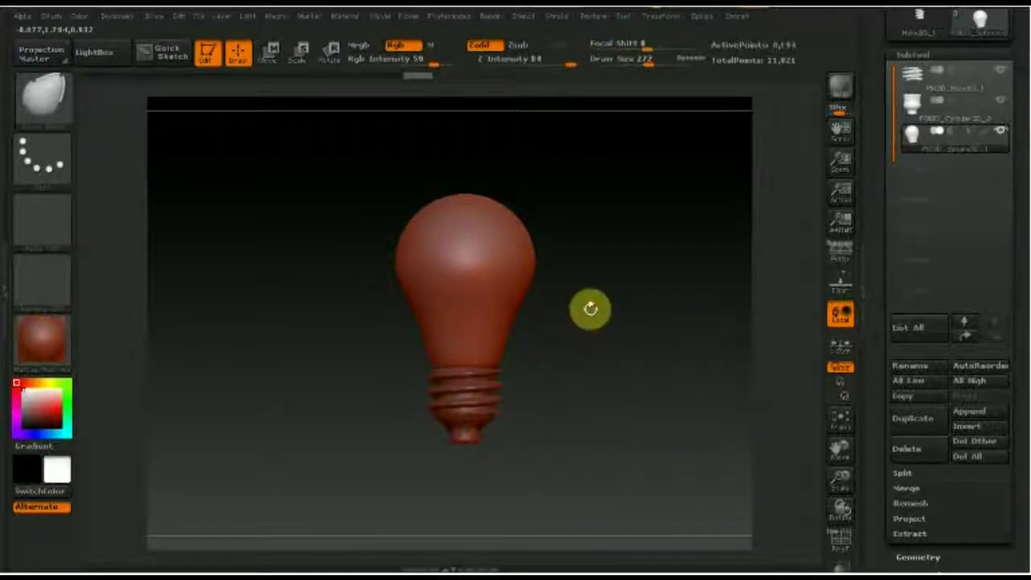
key(shift+z)
key(z)
Position the light bulb reference photo over the canvas centre and exit Spotlight
drag(563, 279, 580, 299)
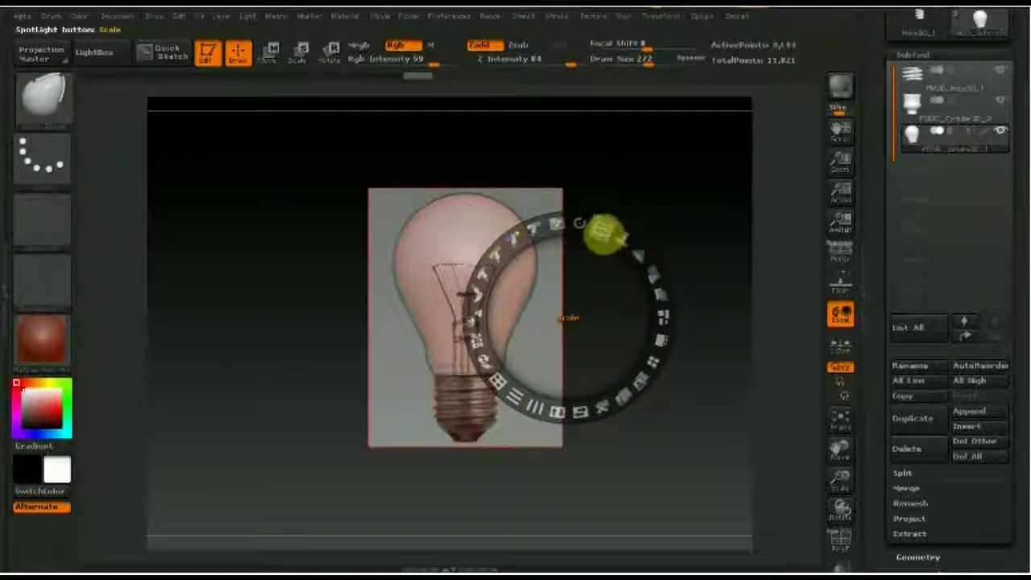
key(z)
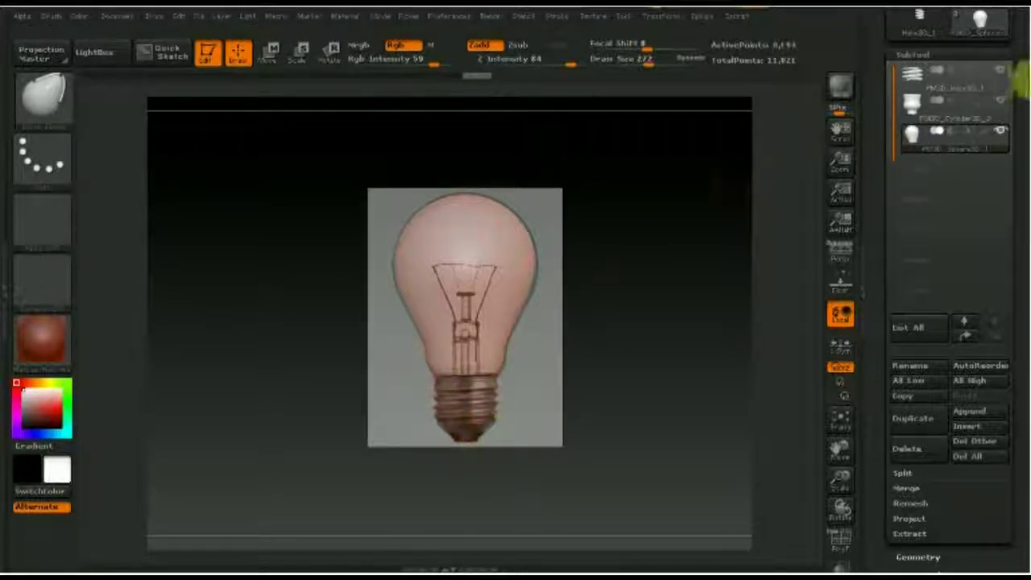
Select the cylinder subtool and try slicing across the bulb's neck
click(914, 104)
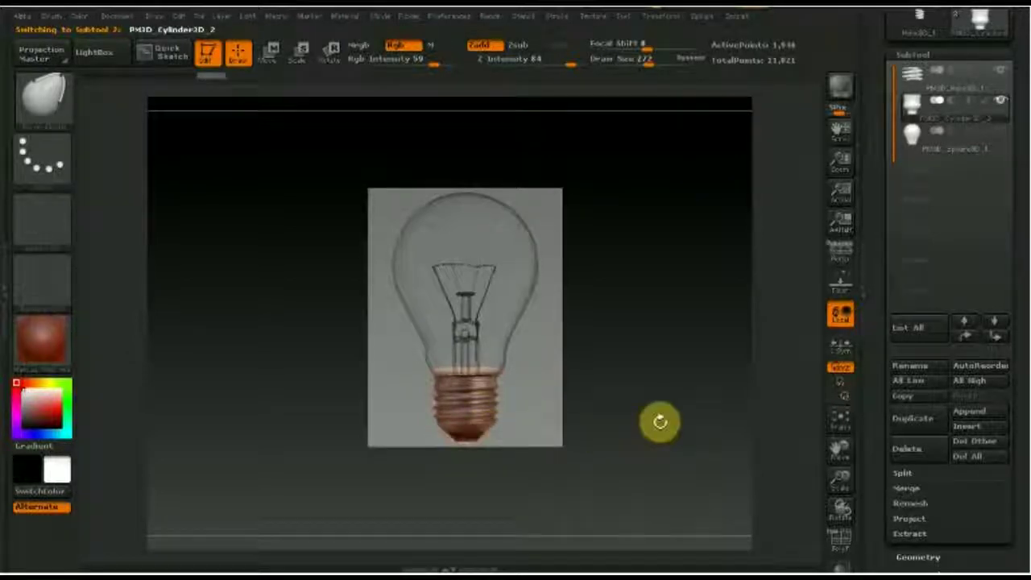
ctrl+shift+drag(486, 361, 485, 366)
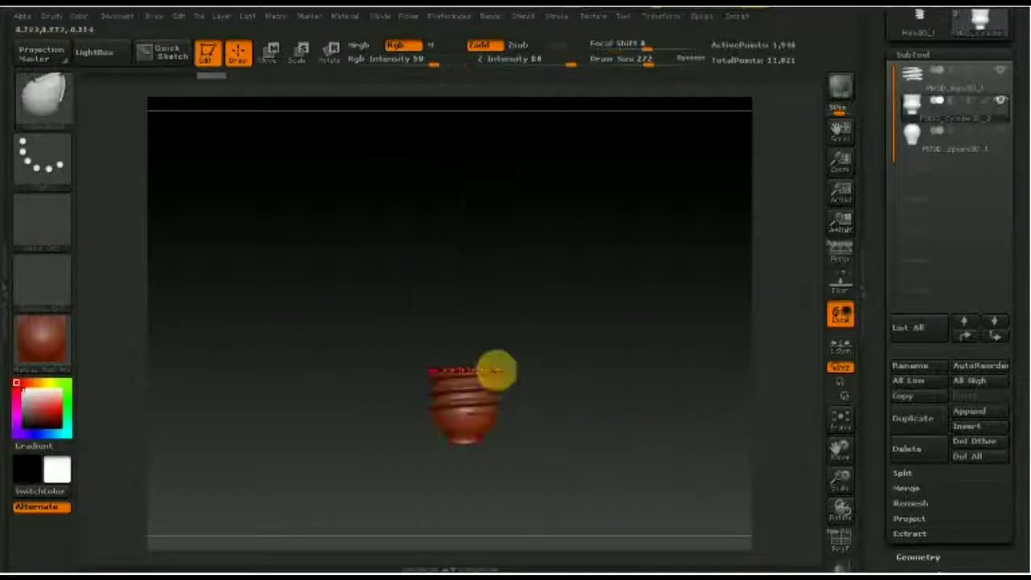
ctrl+shift+click(600, 369)
ctrl+shift+drag(499, 367, 482, 369)
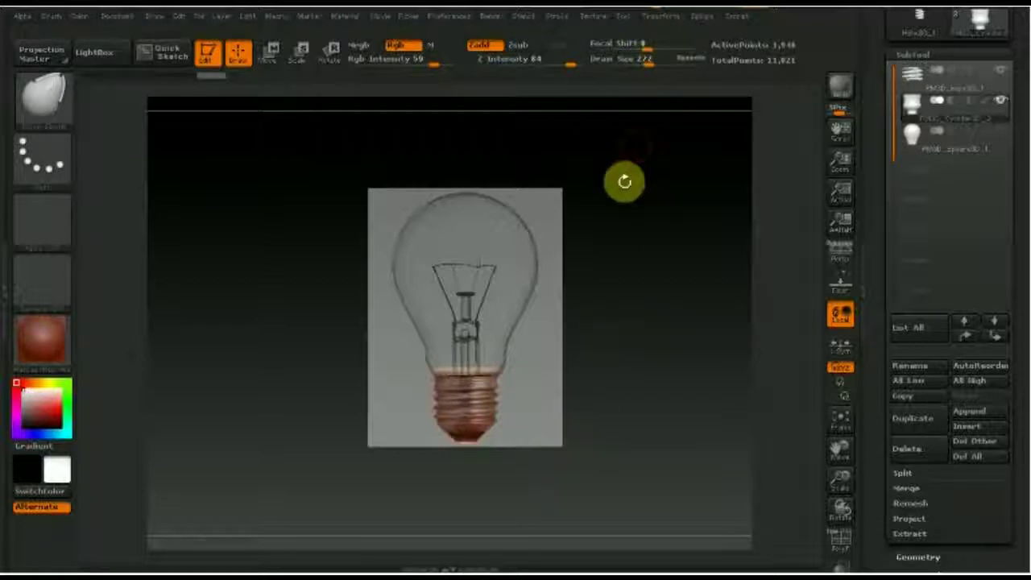
ctrl+drag(602, 504, 394, 373)
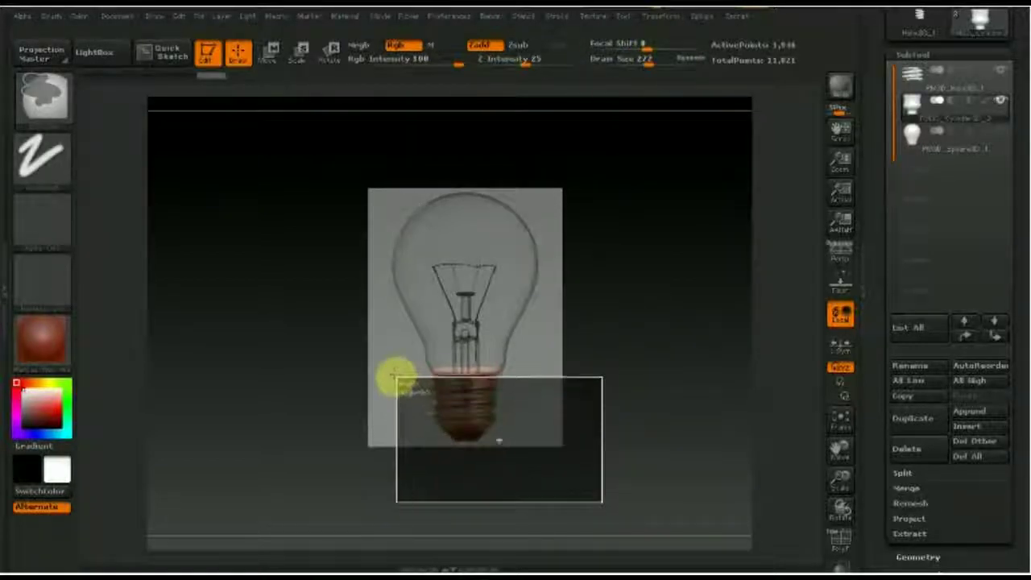
Hide the reference image and orbit around the threaded base
key(shift+z)
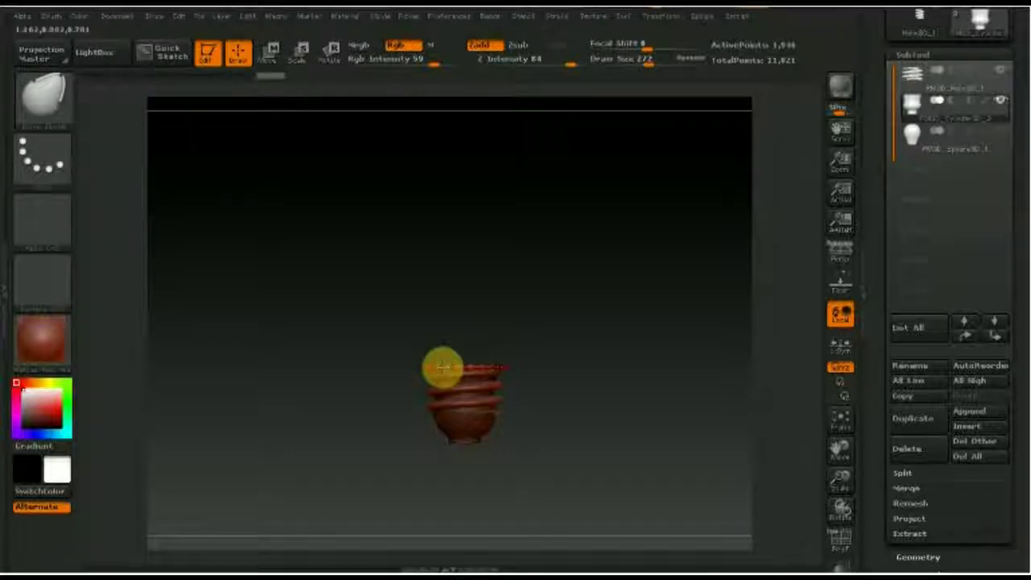
drag(467, 437, 593, 435)
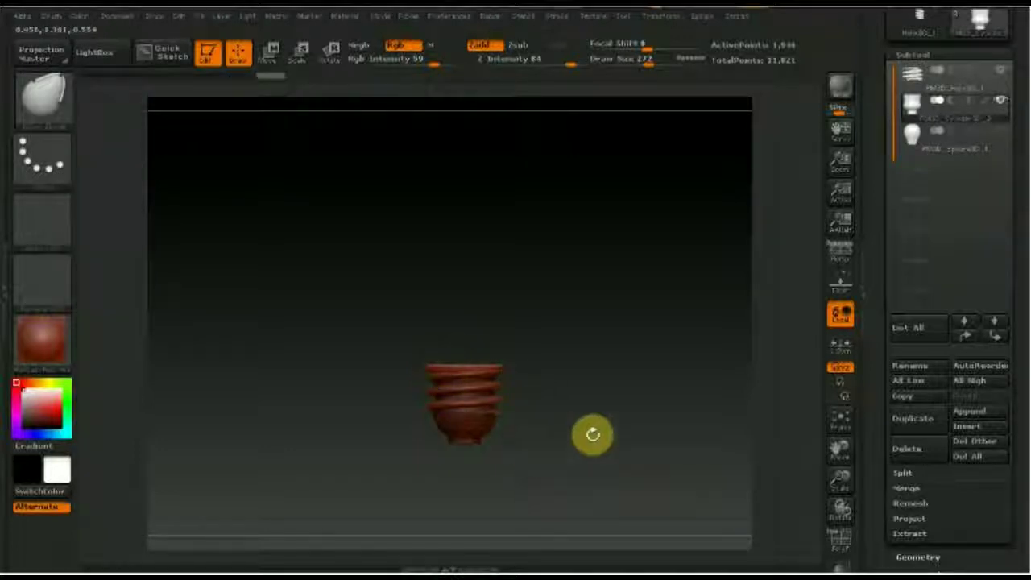
drag(598, 439, 464, 429)
drag(531, 426, 515, 433)
scroll(1011, 165, up, 2)
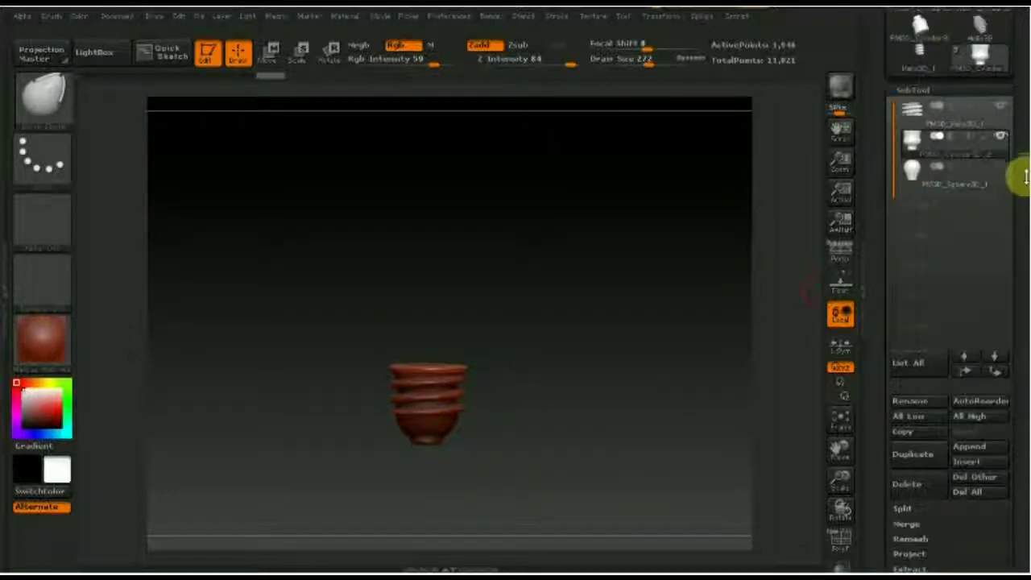
Toggle the sphere subtool's visibility so the glass bulb body shows again
scroll(966, 172, up, 2)
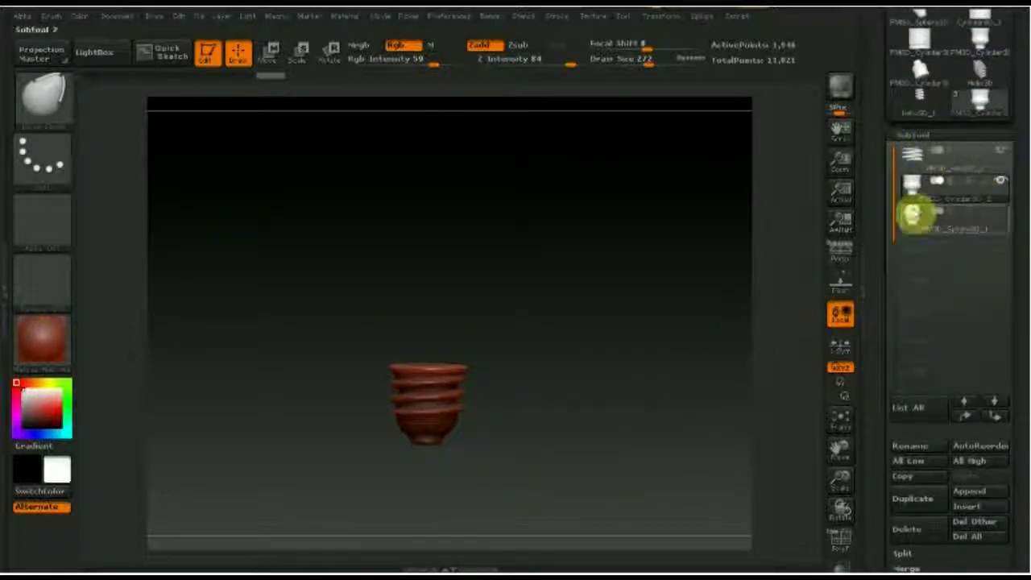
click(915, 213)
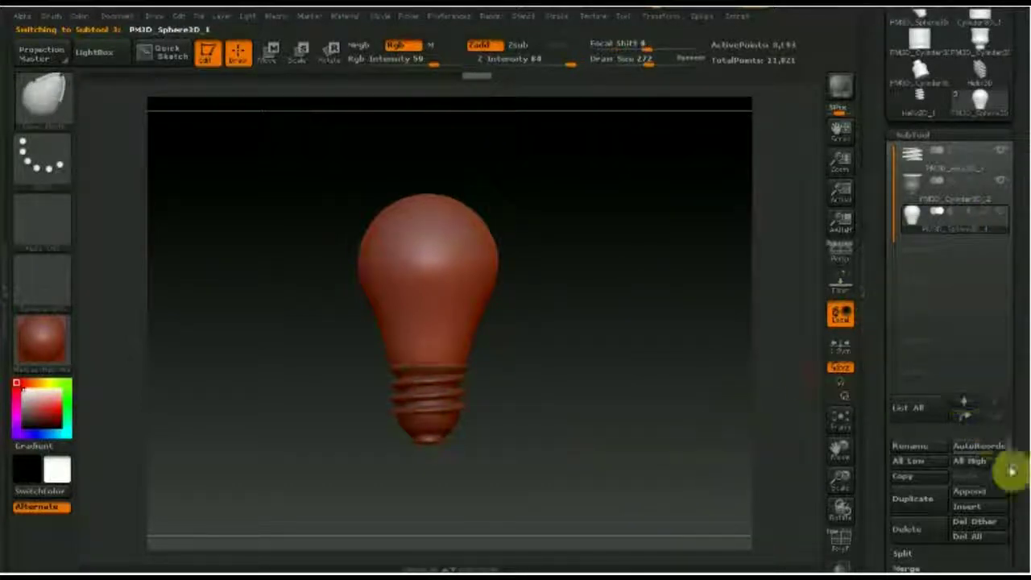
drag(1021, 460, 1014, 396)
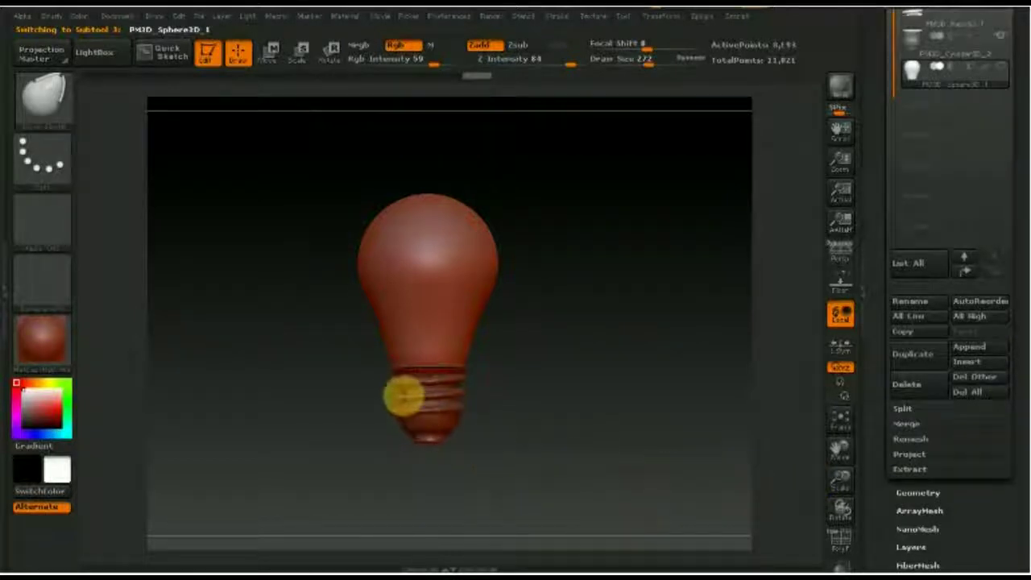
click(934, 50)
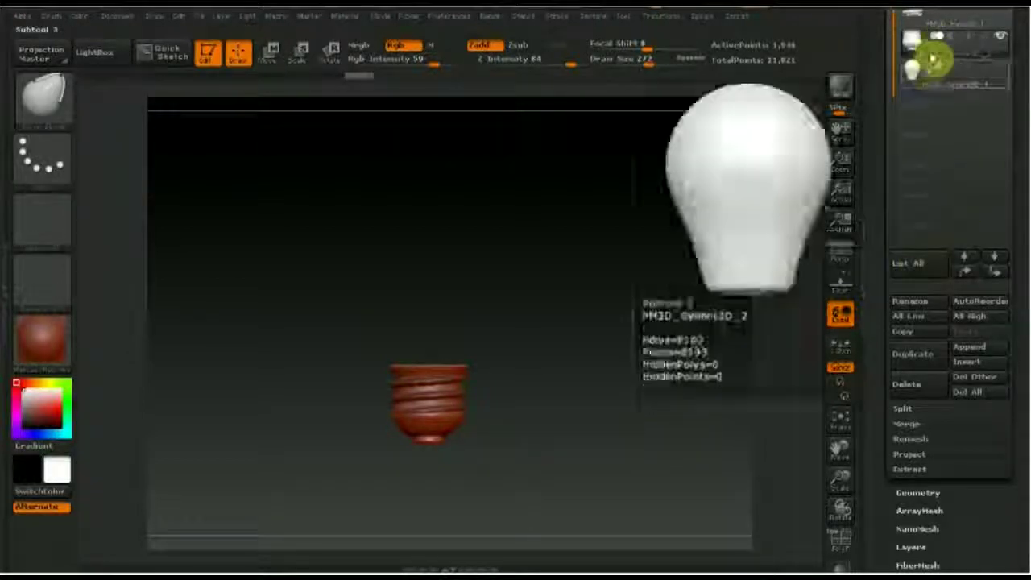
click(1002, 67)
click(1001, 67)
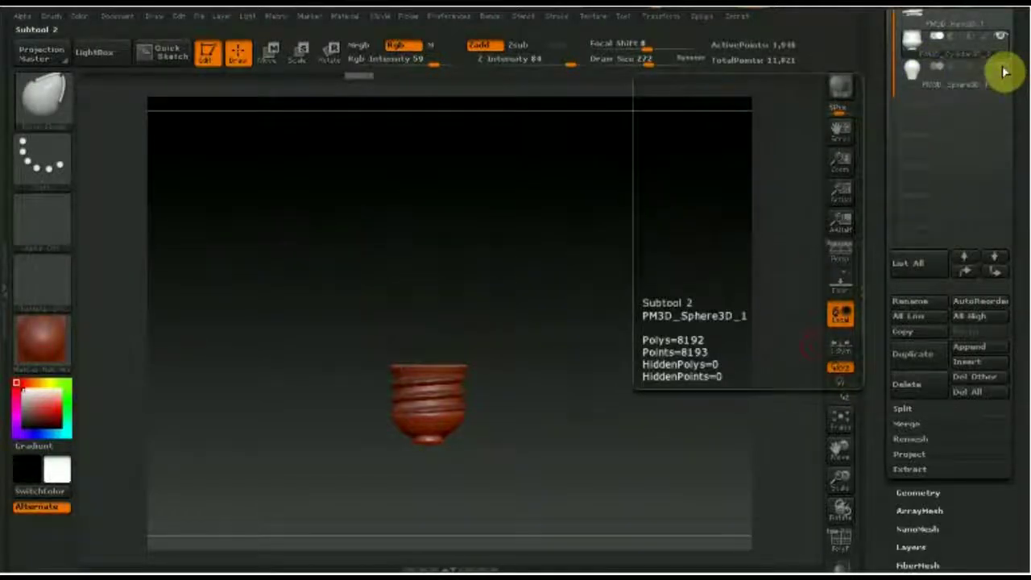
click(1002, 67)
click(946, 77)
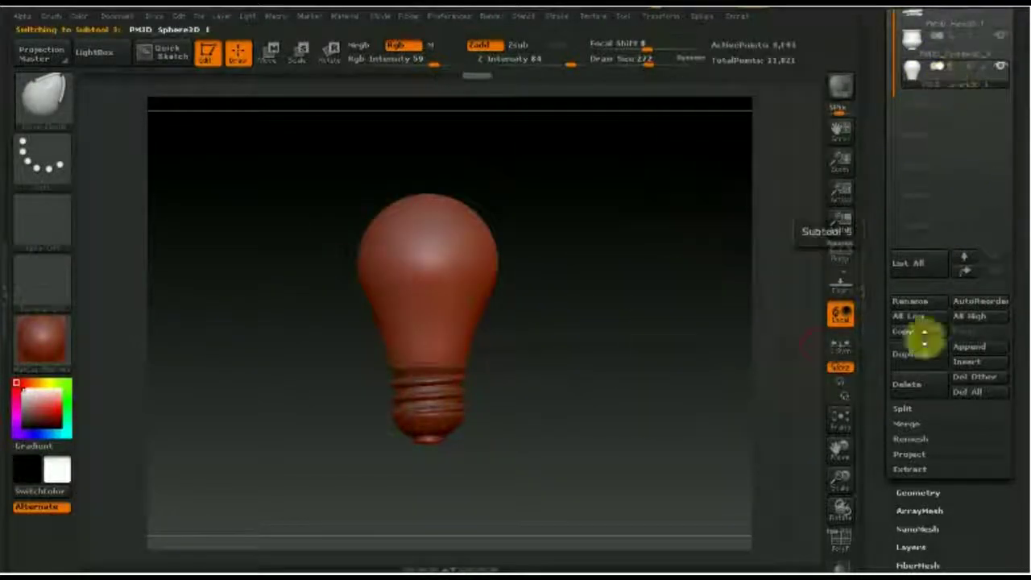
Expand the Subtool Merge options and select the Helix thread subtool
click(910, 426)
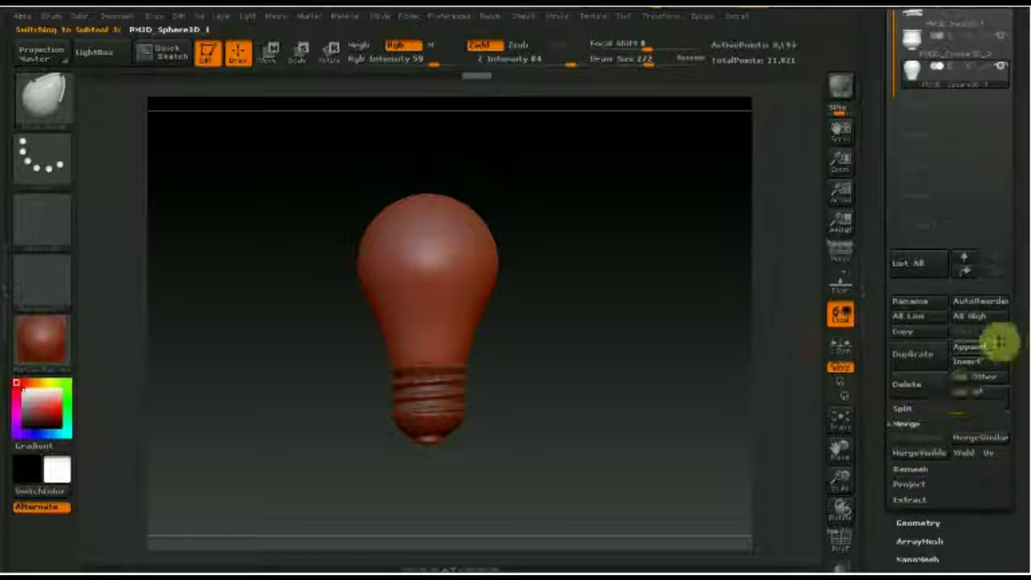
scroll(1023, 217, up, 2)
scroll(1021, 241, up, 2)
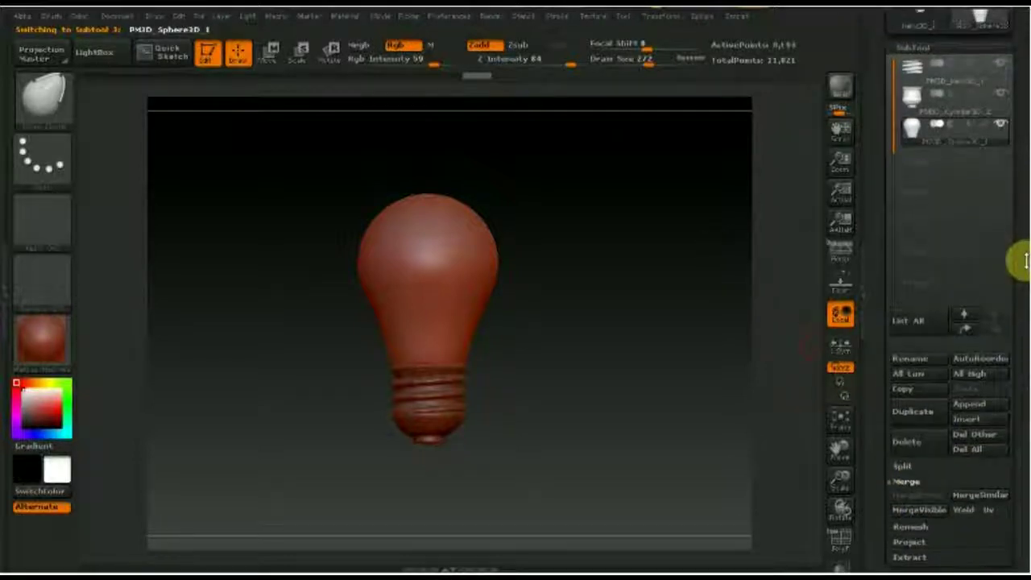
click(912, 71)
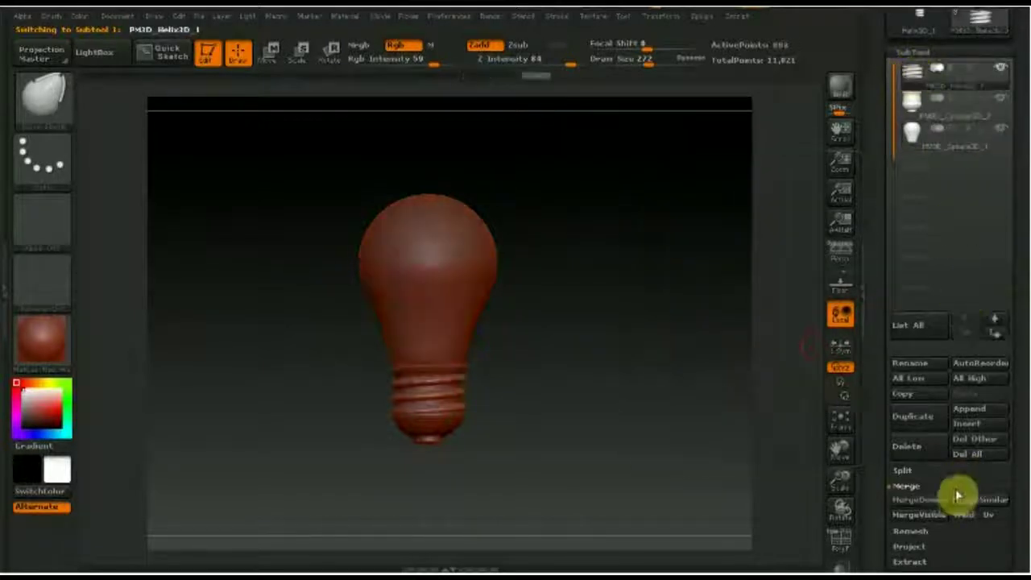
Merge Down the thread, base and sphere into one 11,821-point subtool
click(928, 499)
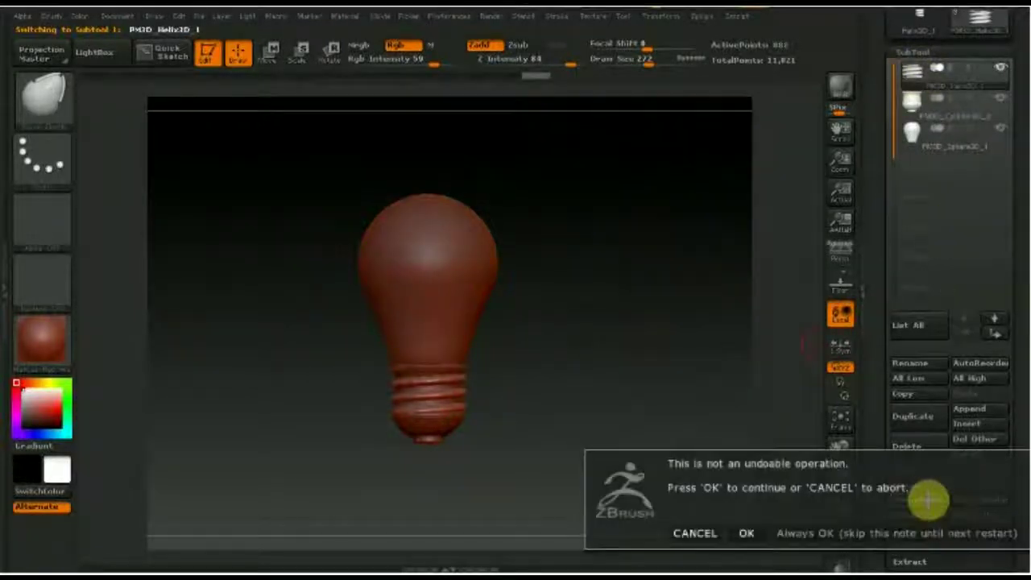
click(746, 532)
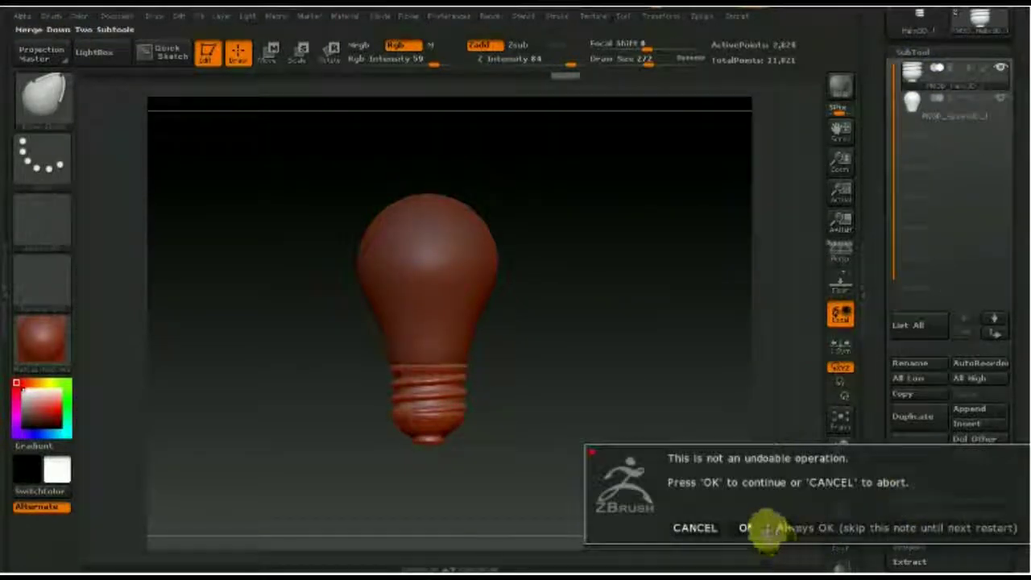
click(748, 528)
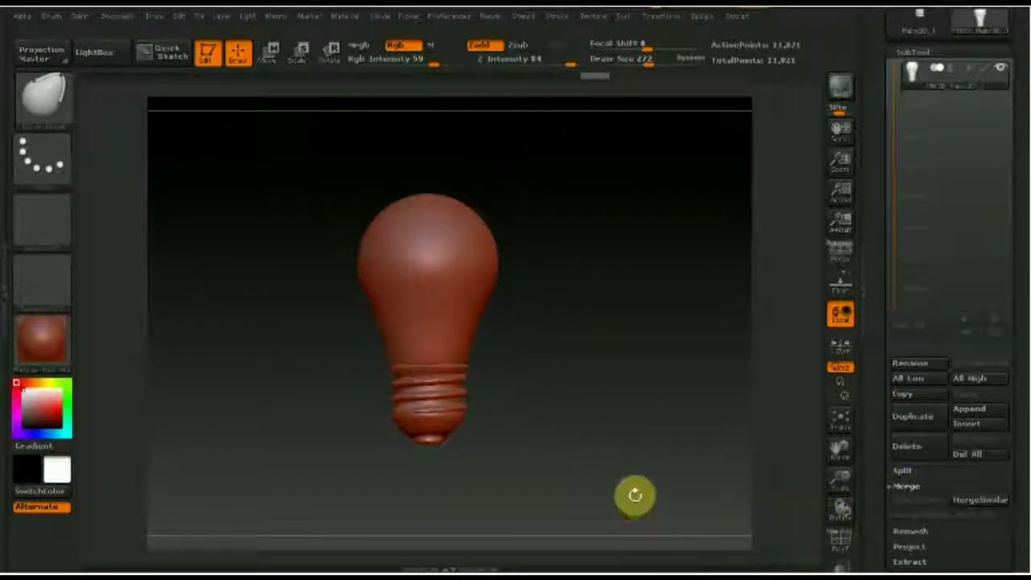
drag(727, 431, 630, 409)
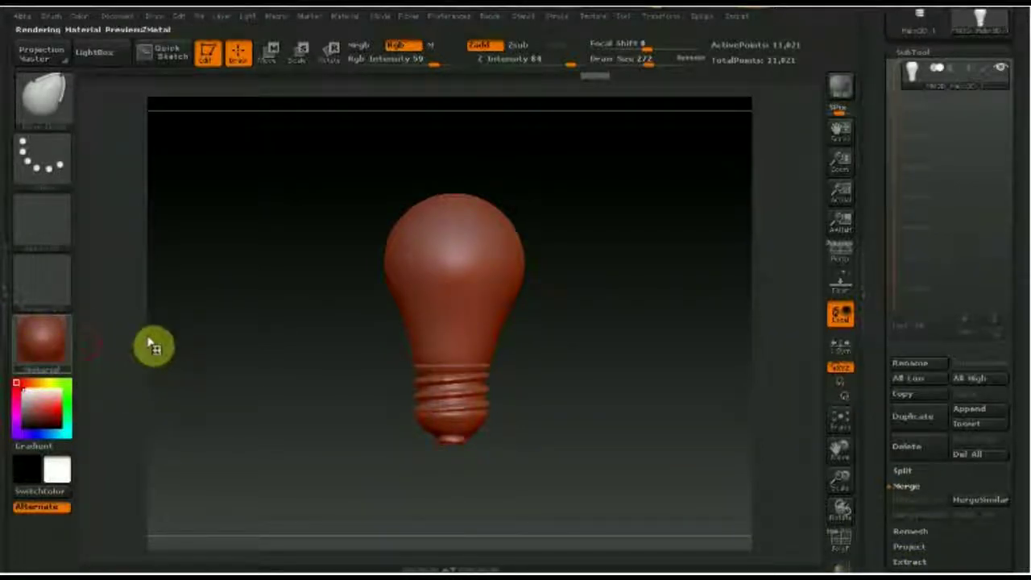
Apply a shiny chrome material from the Material palette and rotate to inspect it
click(104, 339)
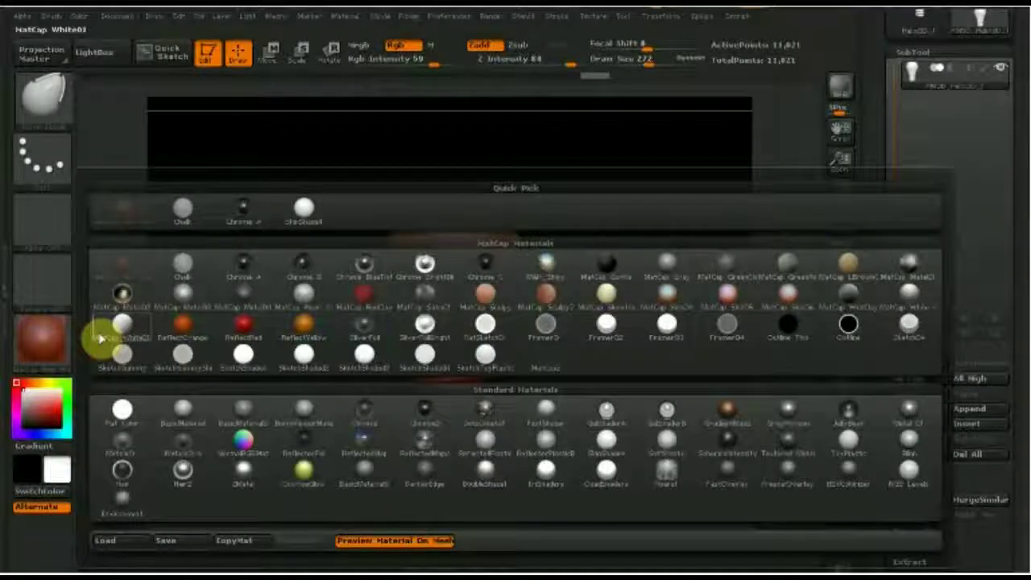
click(547, 266)
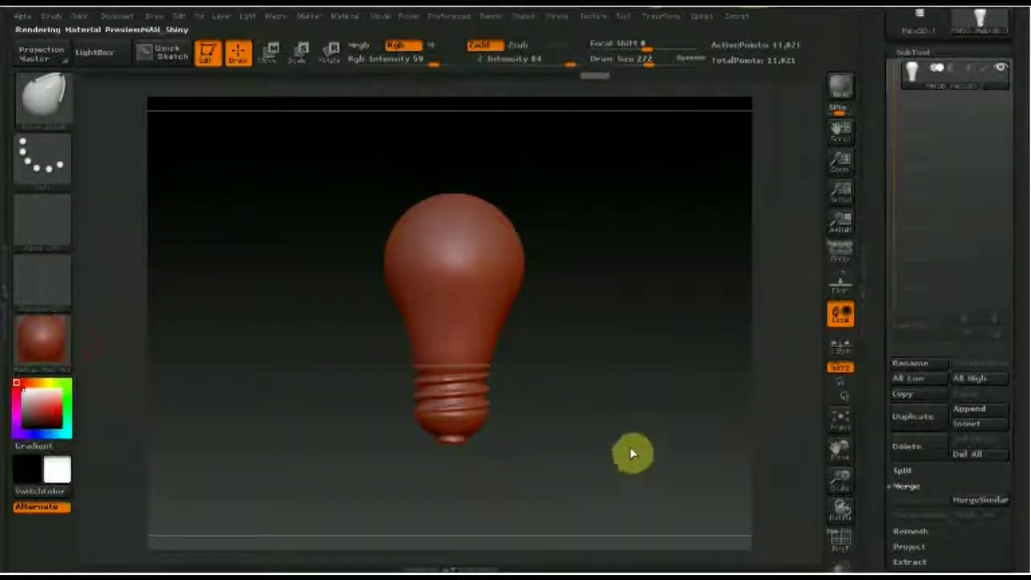
mouse_move(628, 426)
mouse_down()
mouse_move(575, 364)
mouse_move(580, 408)
mouse_move(604, 417)
mouse_move(604, 405)
mouse_move(635, 403)
mouse_move(628, 435)
mouse_move(612, 379)
mouse_up()
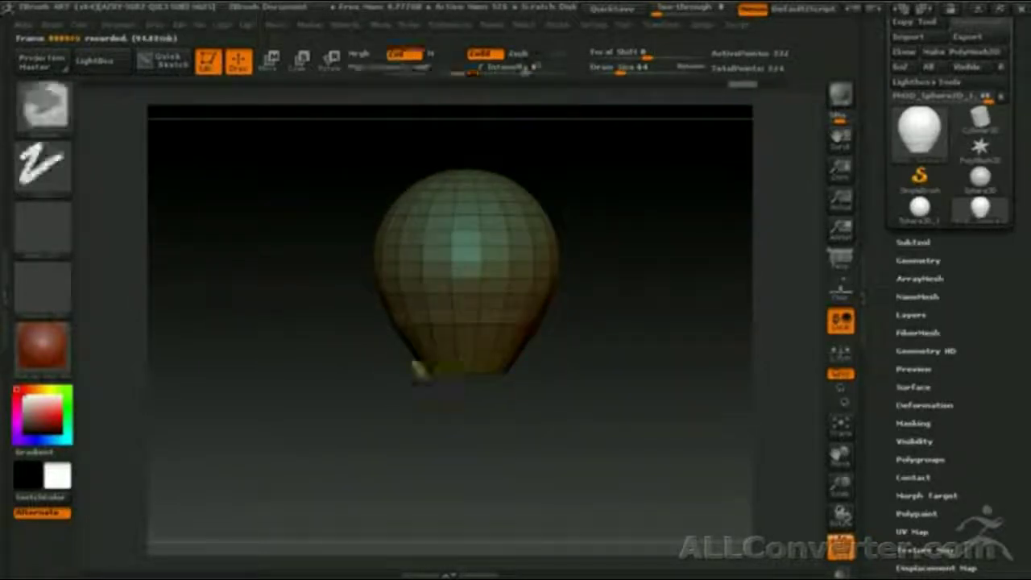
Reposition and orbit the chrome bulb, turning off the Polyframe wireframe
key(w)
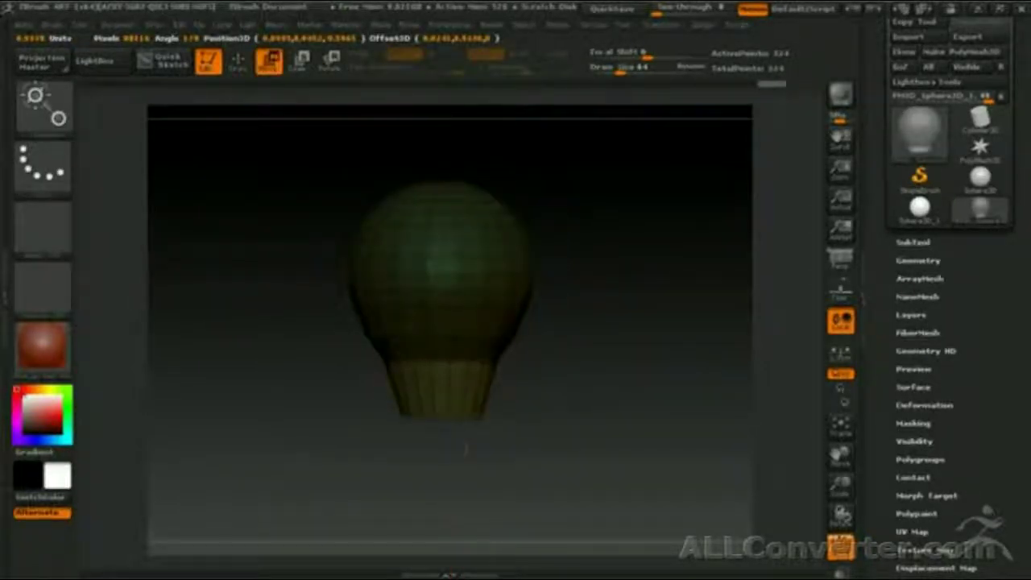
drag(453, 479, 454, 357)
key(q)
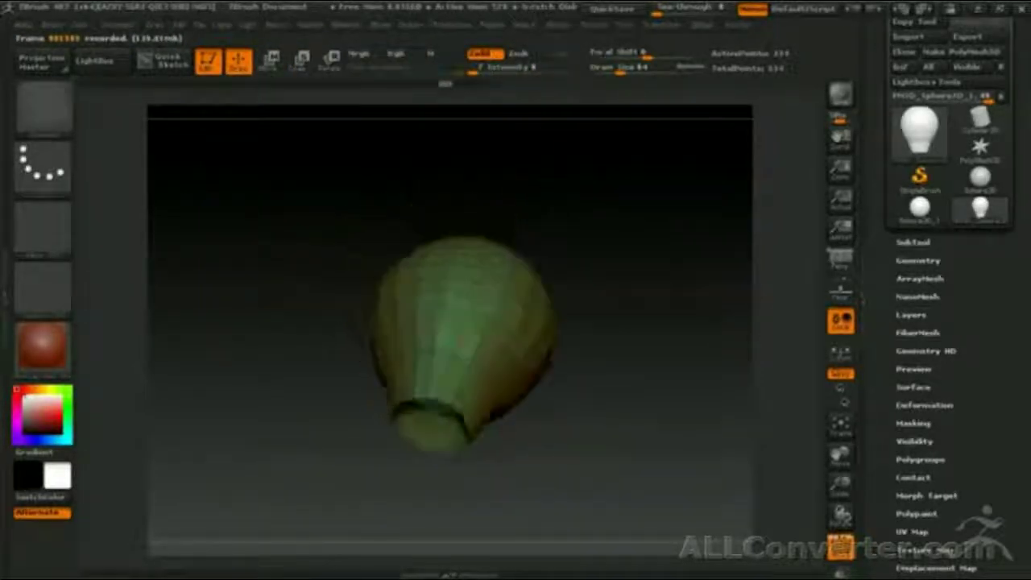
drag(459, 410, 635, 432)
key(shift+f)
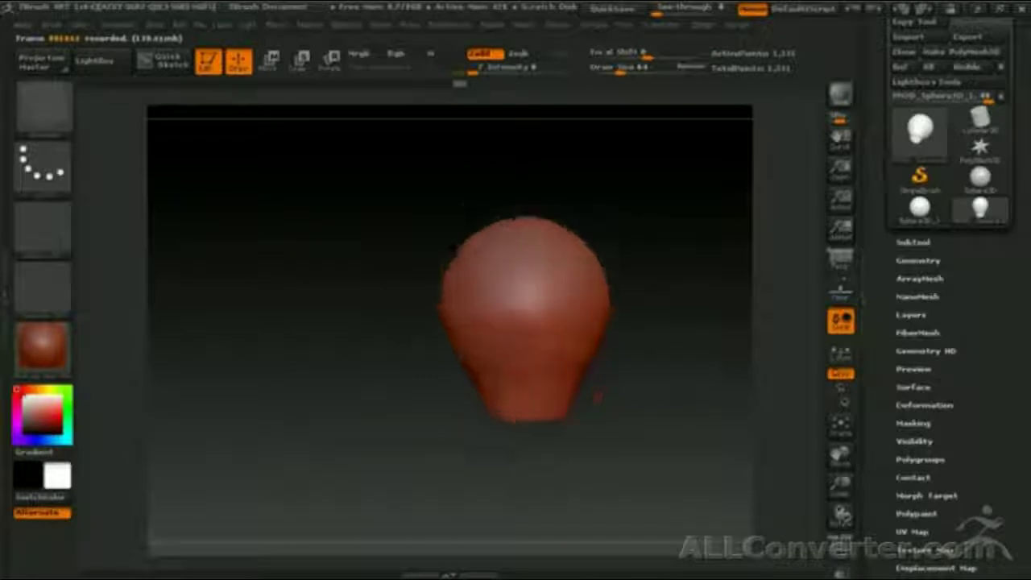
mouse_move(483, 432)
mouse_down()
mouse_move(546, 487)
mouse_move(580, 442)
mouse_up()
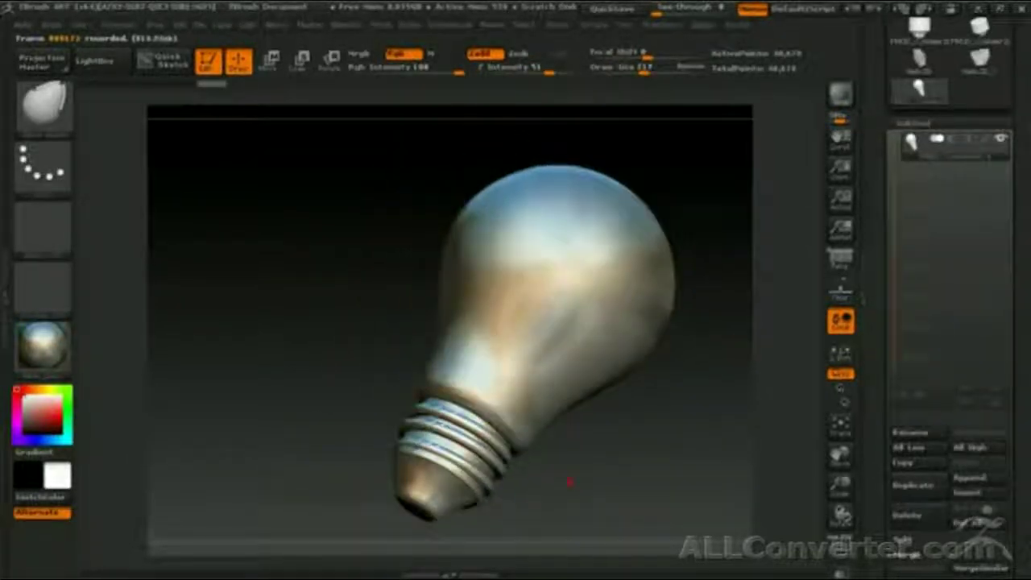
Leave Edit mode, then clear the canvas and redraw the bulb at the centre
key(t)
drag(259, 286, 285, 341)
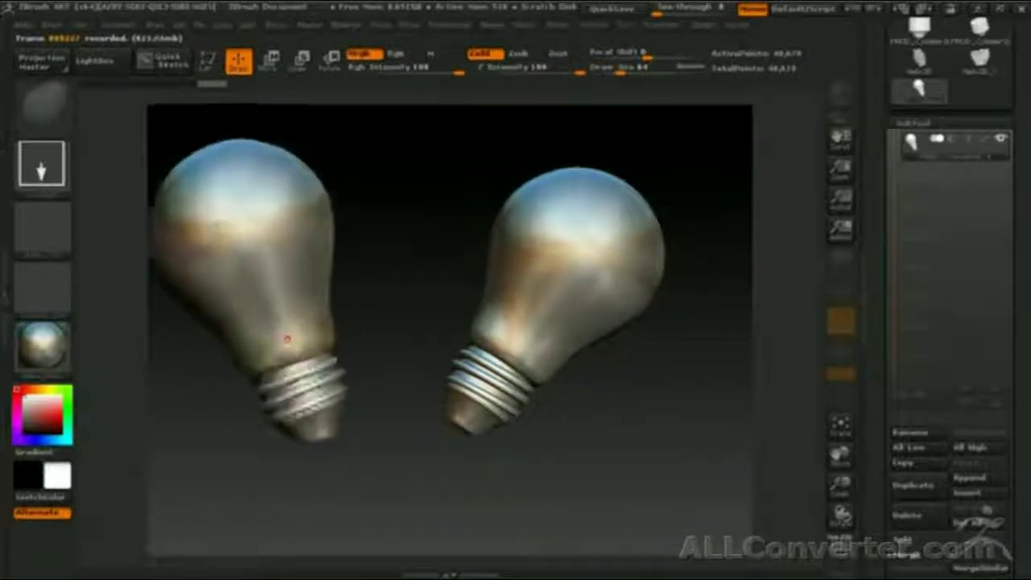
key(t)
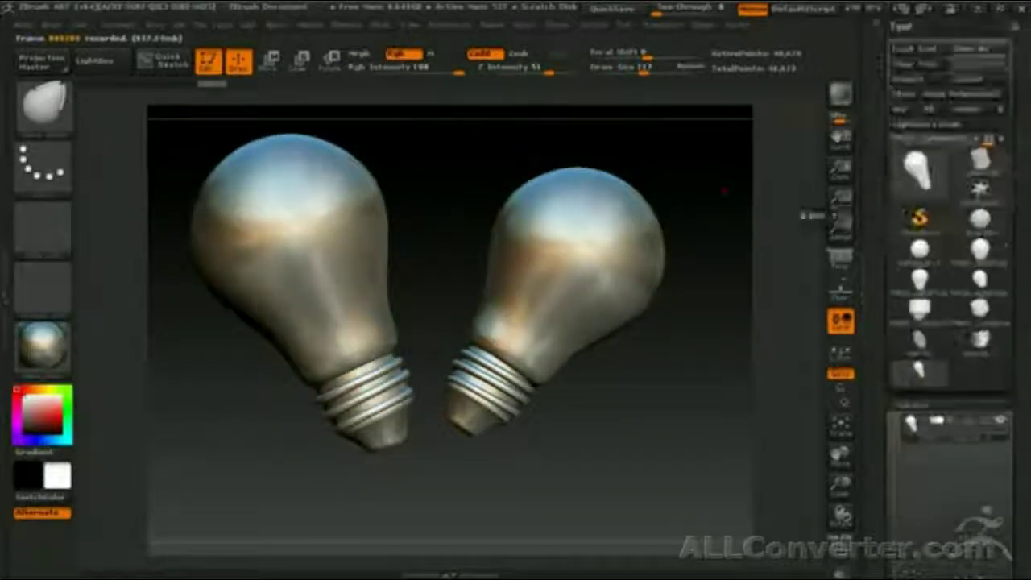
key(ctrl+n)
drag(432, 339, 439, 378)
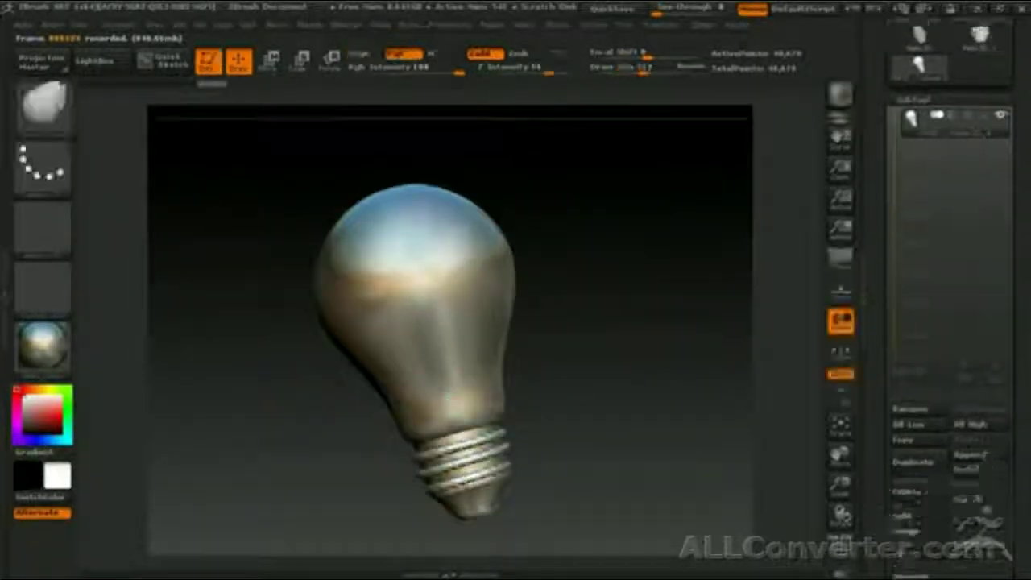